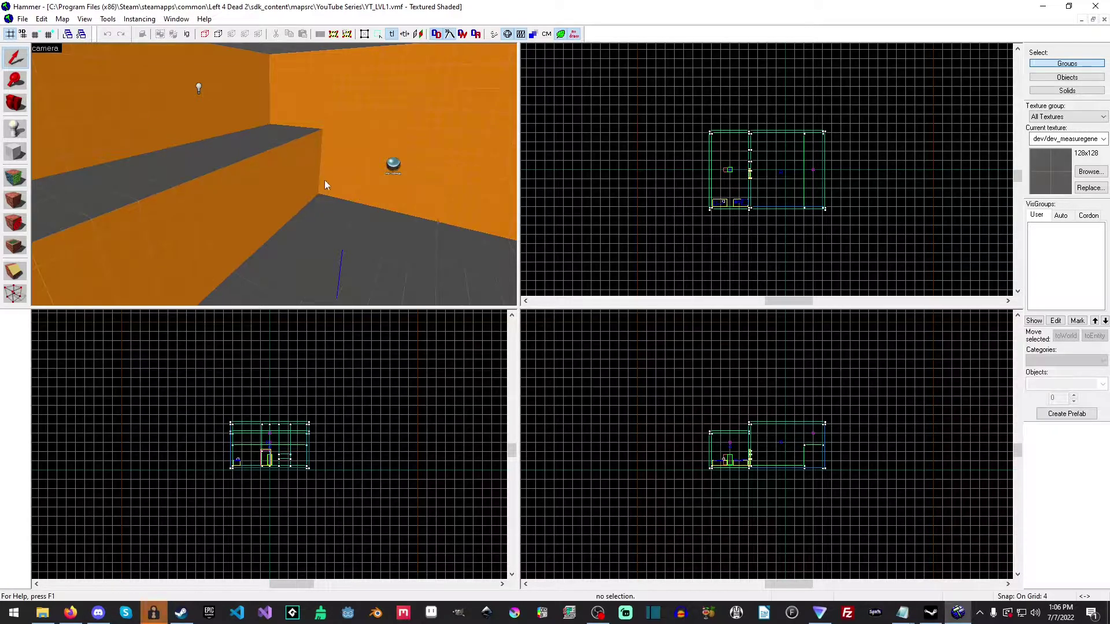
Shorten the room's long side wall to 384 units, opening a gap beside the raised ledge.
left_click(328, 113)
scroll(895, 244, "up", 1)
scroll(809, 199, "up", 3)
left_click_drag(817, 209, 743, 209)
key("z")
key("w")
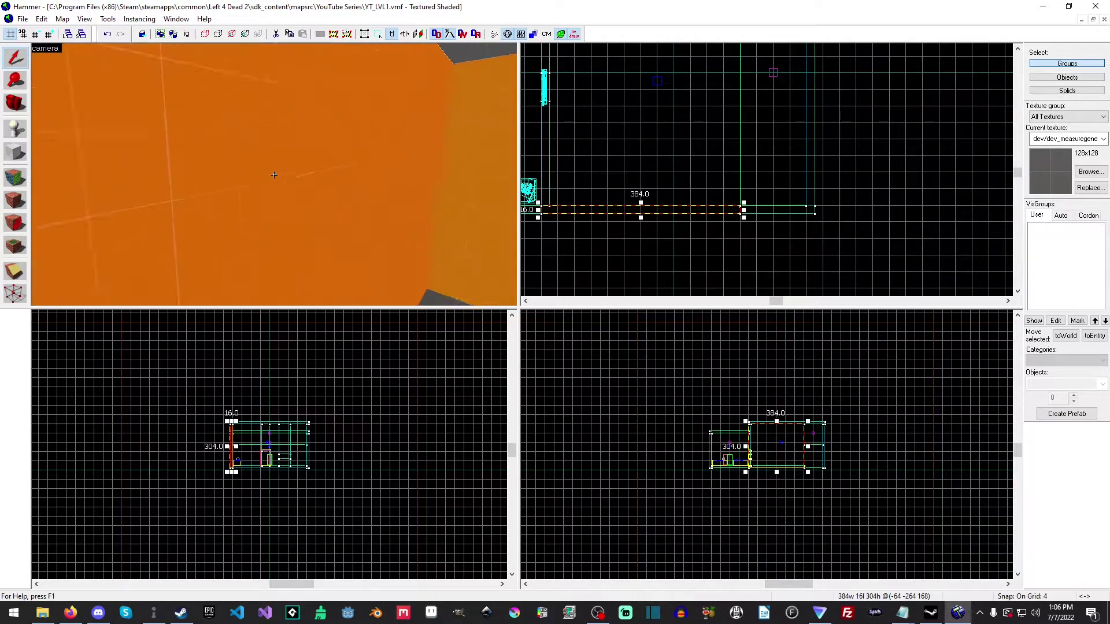
key("w")
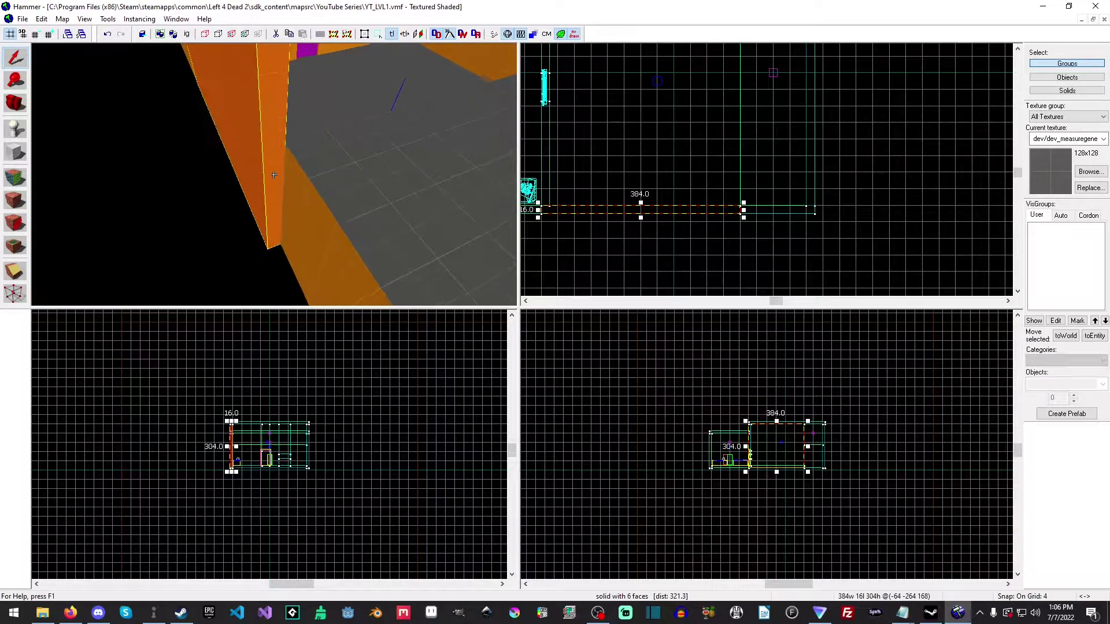
key("z")
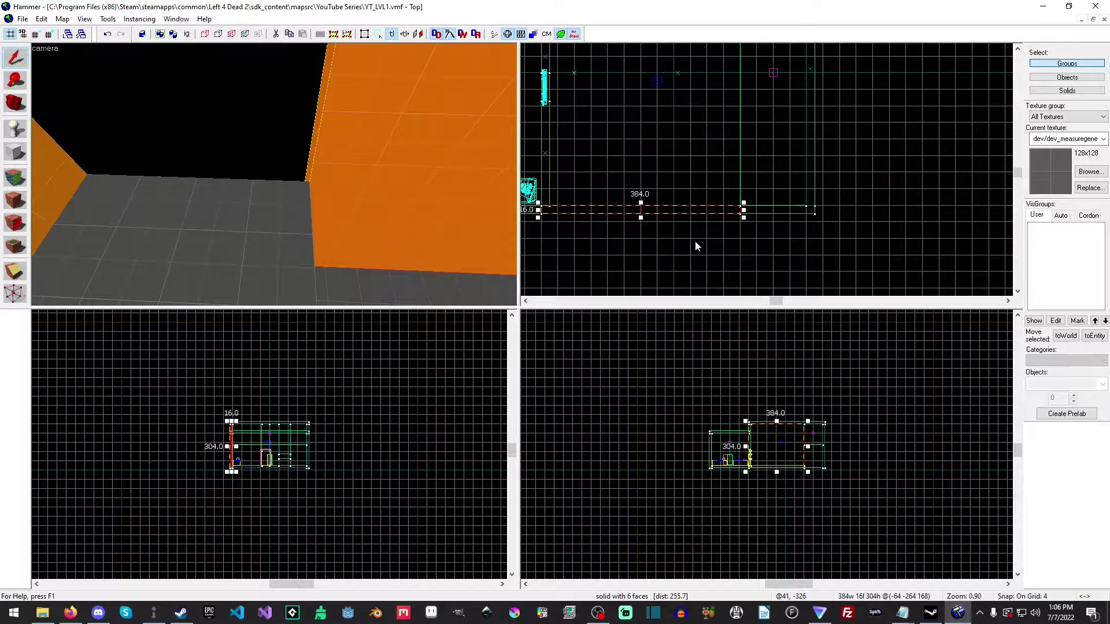
Try to shorten the side wall to 380 units at its ledge end.
scroll(699, 246, "up", 4)
left_click_drag(775, 178, 771, 177)
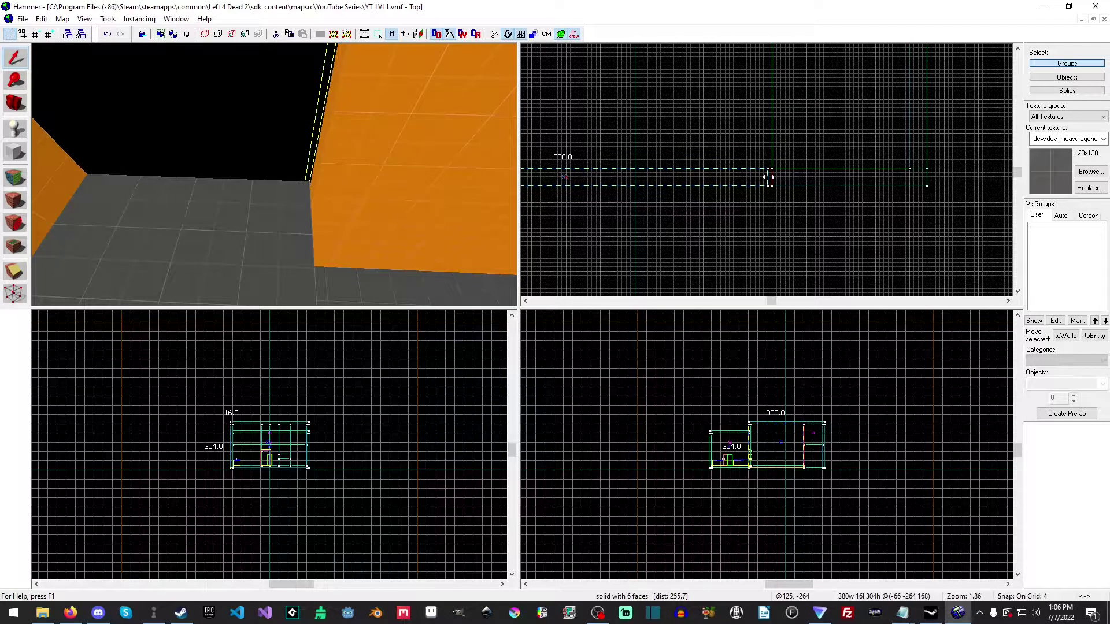
left_click_drag(768, 176, 769, 181)
key("ctrl+z")
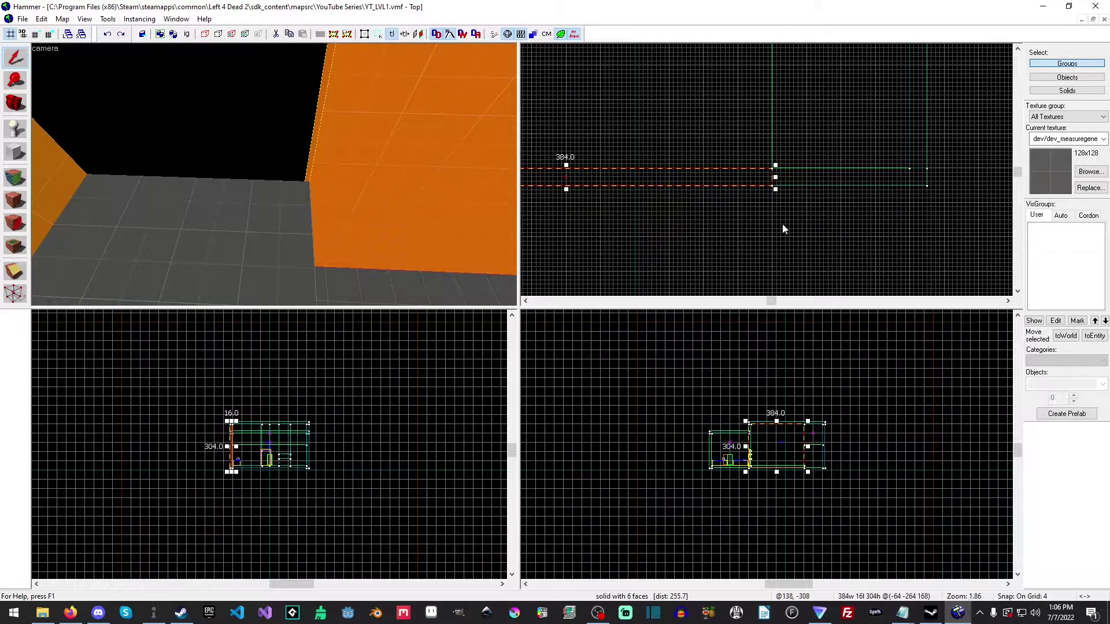
Set the grid snap to 16 and shorten the side wall to 368 units at its ledge end.
key("bracketright")
key("bracketright")
scroll(782, 191, "up", 3)
left_click_drag(772, 166, 736, 168)
left_click(261, 135)
key("z")
key("w")
key("z")
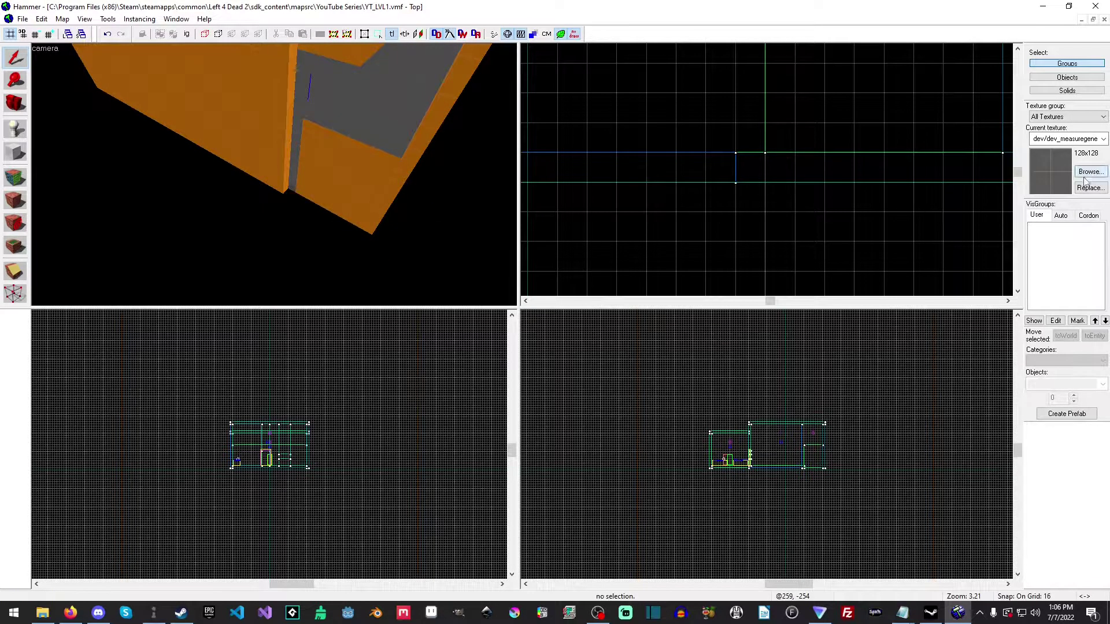
Extend the side wall by 16 units so its end lines up with the ledge's edge.
left_click(261, 112)
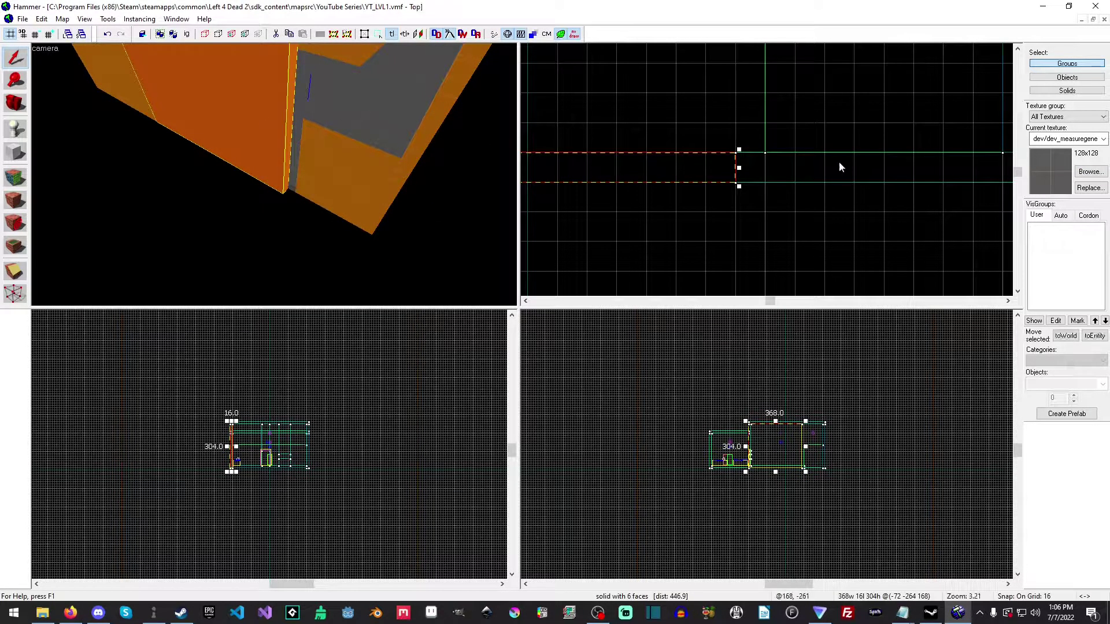
left_click_drag(738, 168, 763, 166)
key("Escape")
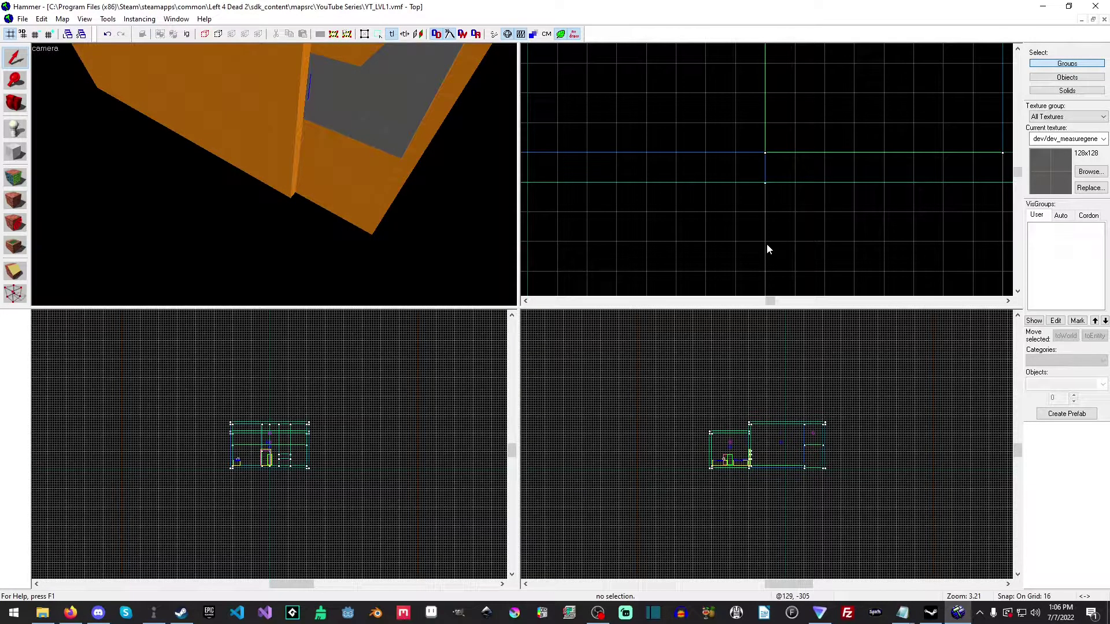
Choose the texture dev/dev_measuregeneric01 and outline a block 16 wide and 144 high at the room's outer corner above the ledge.
left_click(1089, 172)
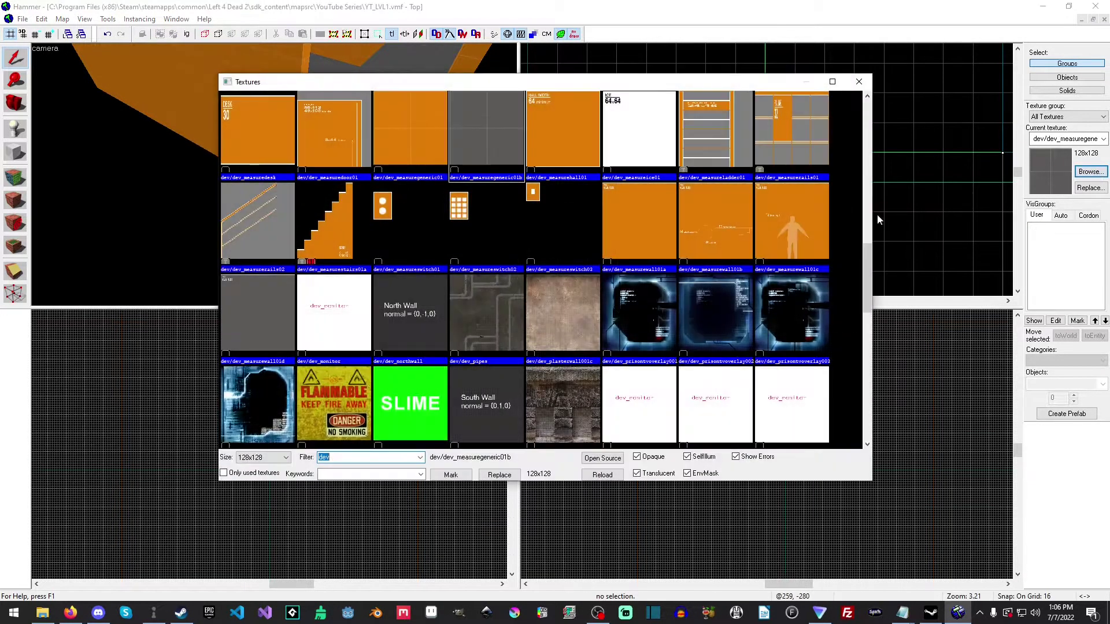
double_click(415, 141)
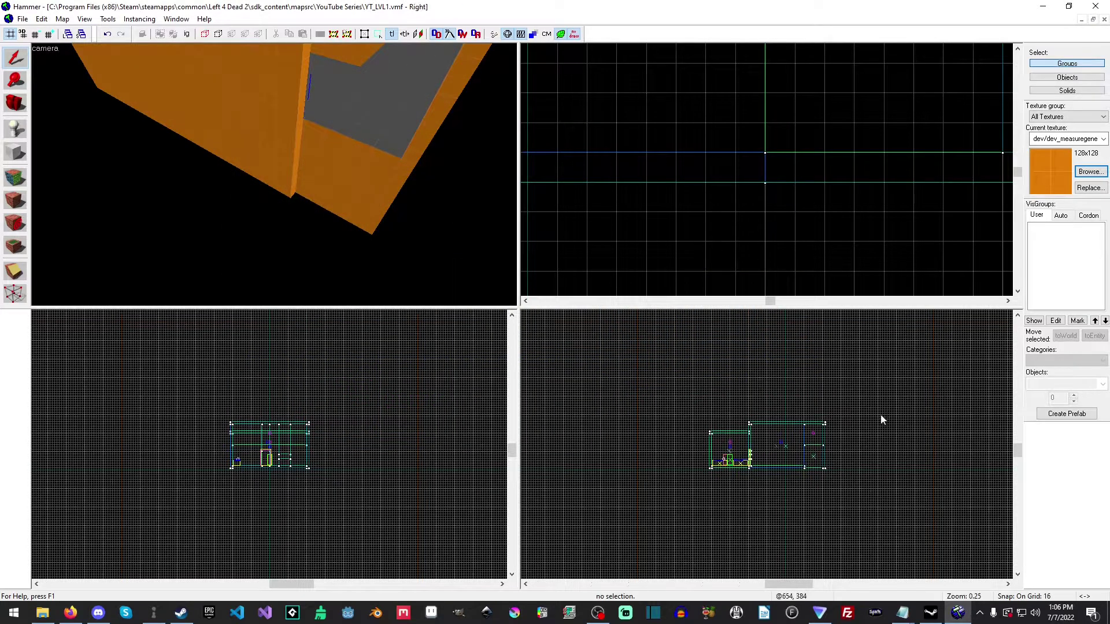
scroll(763, 464, "up", 5)
scroll(762, 464, "up", 3)
left_click(17, 151)
mouse_move(722, 528)
left_mouse_down()
mouse_move(738, 379)
mouse_move(737, 400)
left_mouse_up()
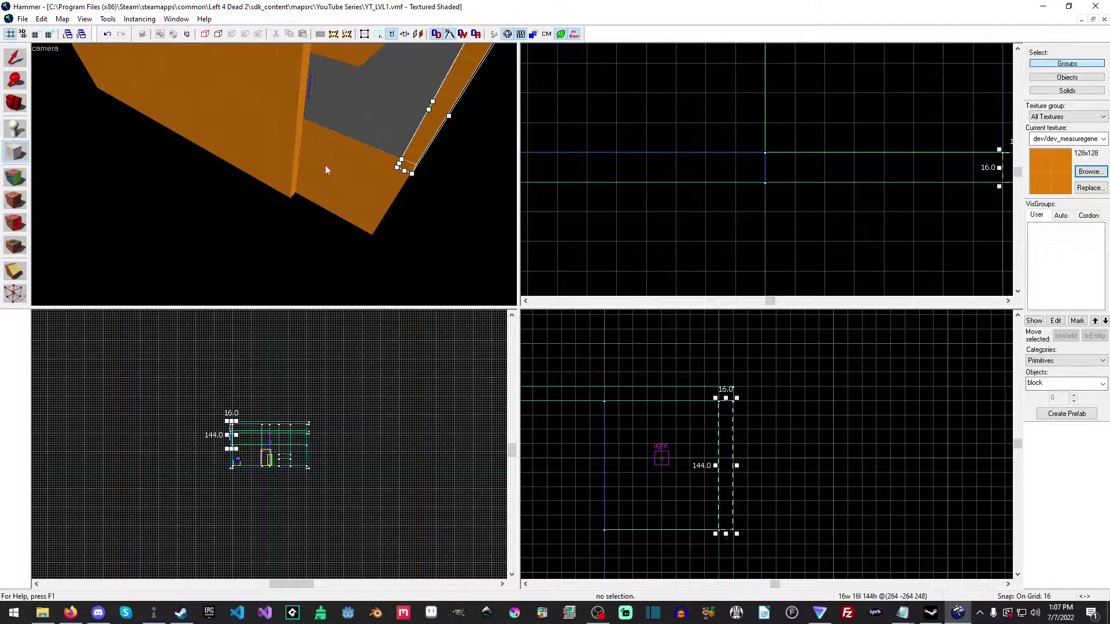
Stretch the block outline straight out from the room's corner and create it as the corridor's first wall.
key("z")
key("s")
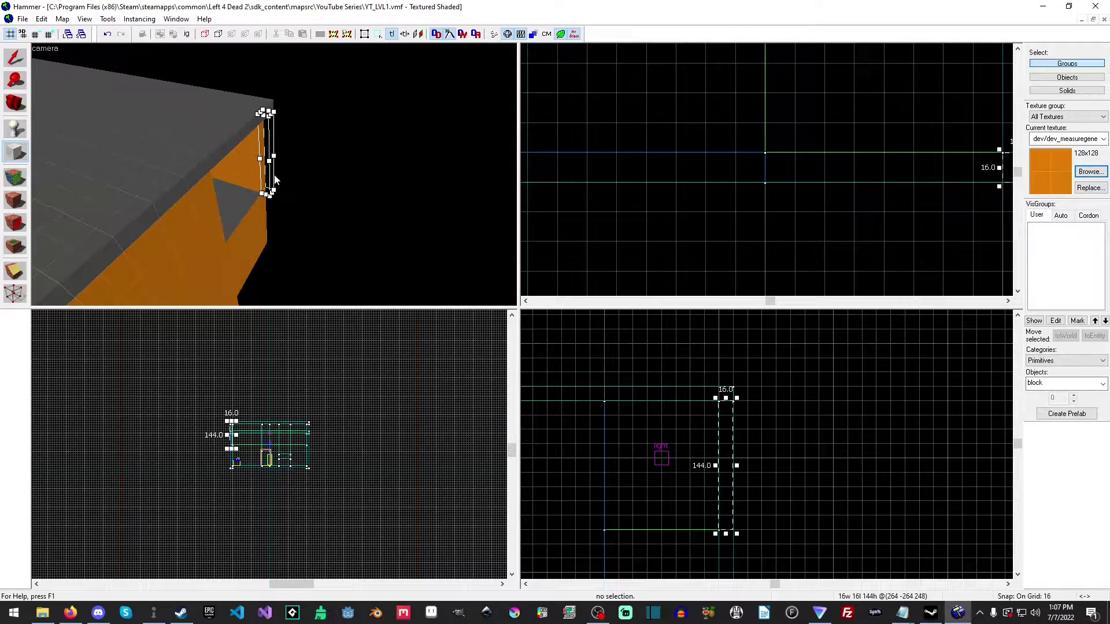
scroll(792, 166, "down", 4)
scroll(873, 218, "down", 3)
middle_click_drag(873, 219, 777, 131)
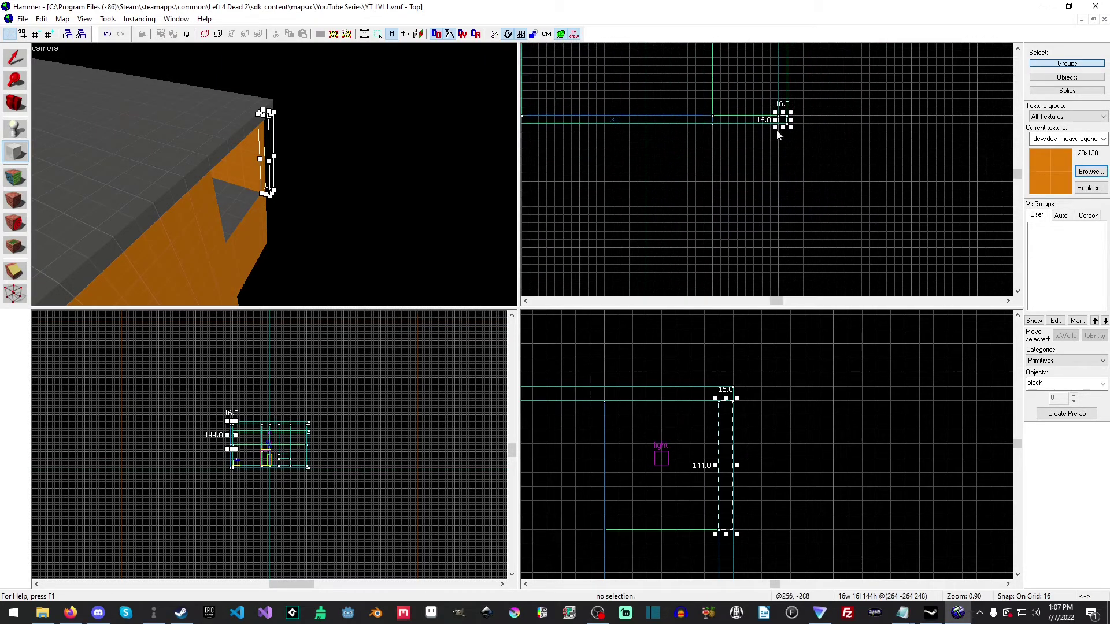
left_click_drag(785, 128, 784, 252)
middle_click_drag(827, 251, 775, 162)
left_click_drag(734, 164, 737, 229)
key("Return")
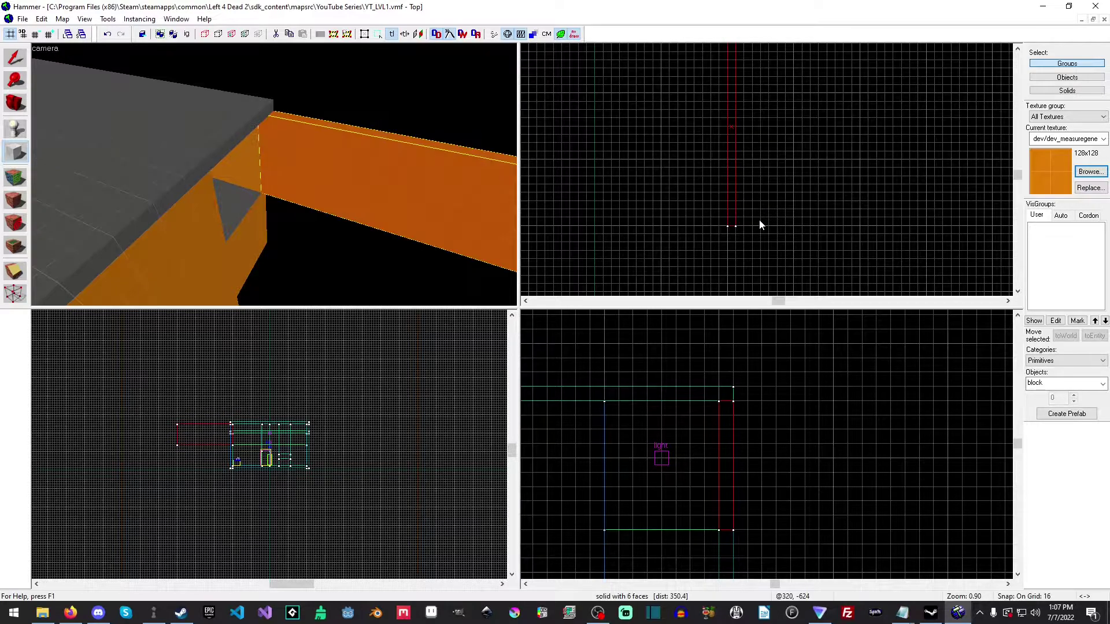
scroll(706, 217, "up", 4)
left_click_drag(659, 147, 682, 193)
scroll(687, 230, "down", 2)
middle_click_drag(715, 266, 728, 159)
key("z")
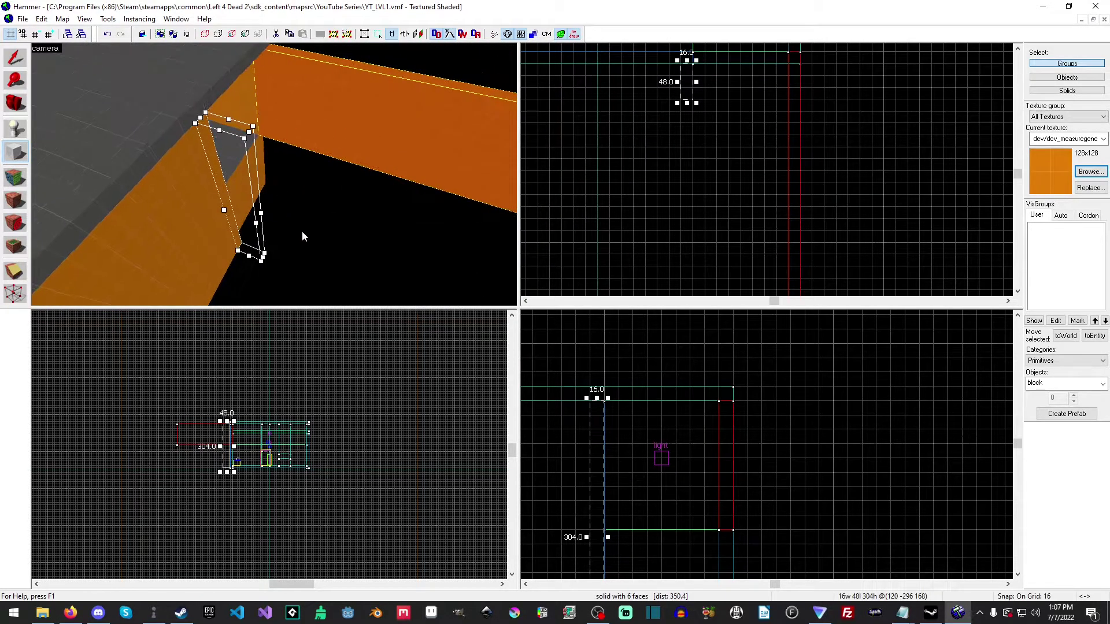
left_click(4, 65)
left_click(428, 226)
key("shift+b")
key("Return")
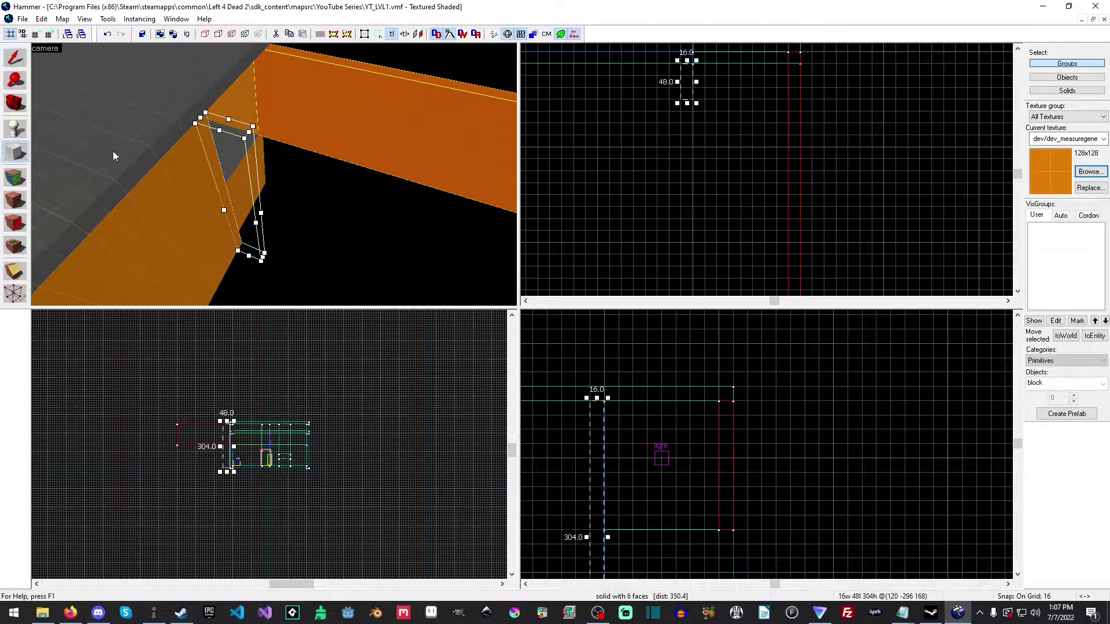
Create a parallel corridor wall 16 wide, 496 long and 144 high, starting at the shortened side wall's end.
left_click_drag(651, 115, 669, 120)
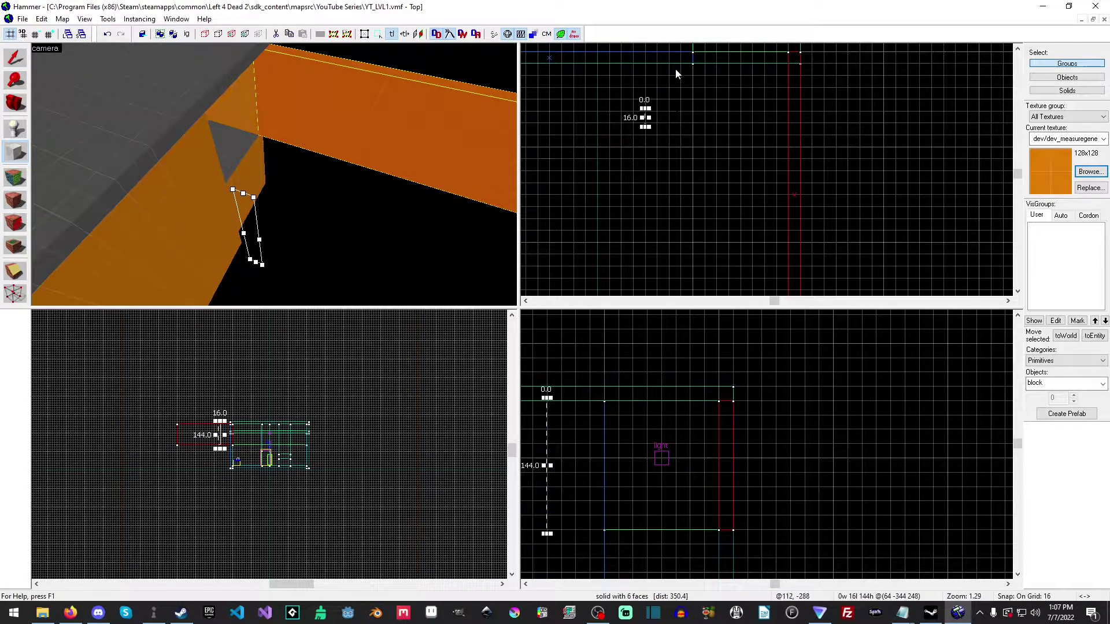
left_click_drag(684, 65, 698, 270)
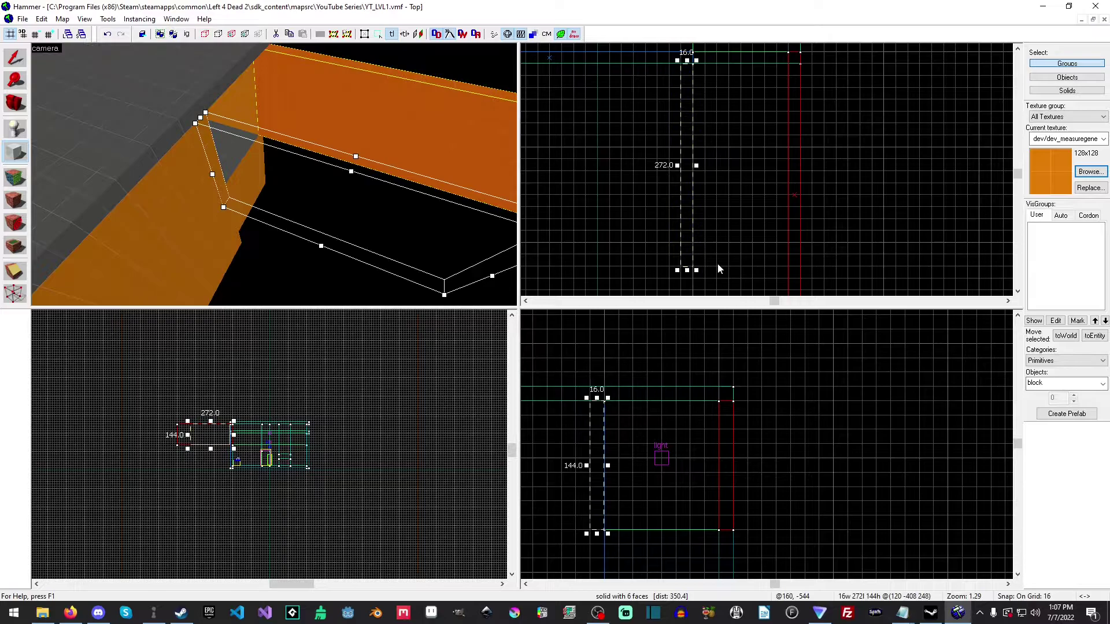
scroll(728, 210, "down", 5)
middle_click_drag(733, 219, 727, 151)
scroll(725, 179, "up", 5)
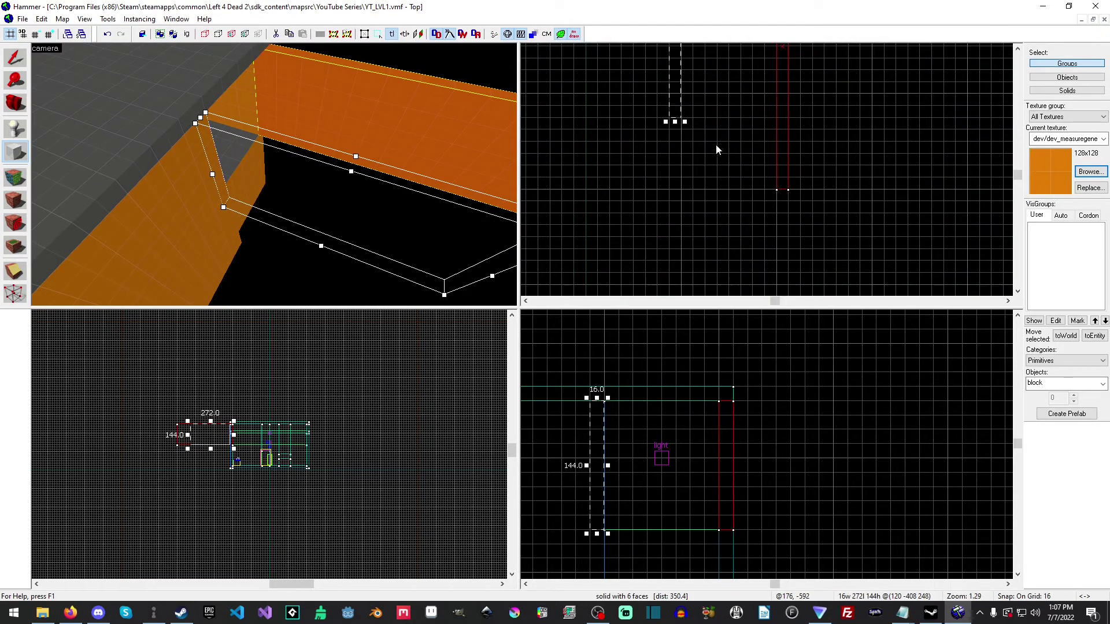
left_click_drag(675, 121, 680, 202)
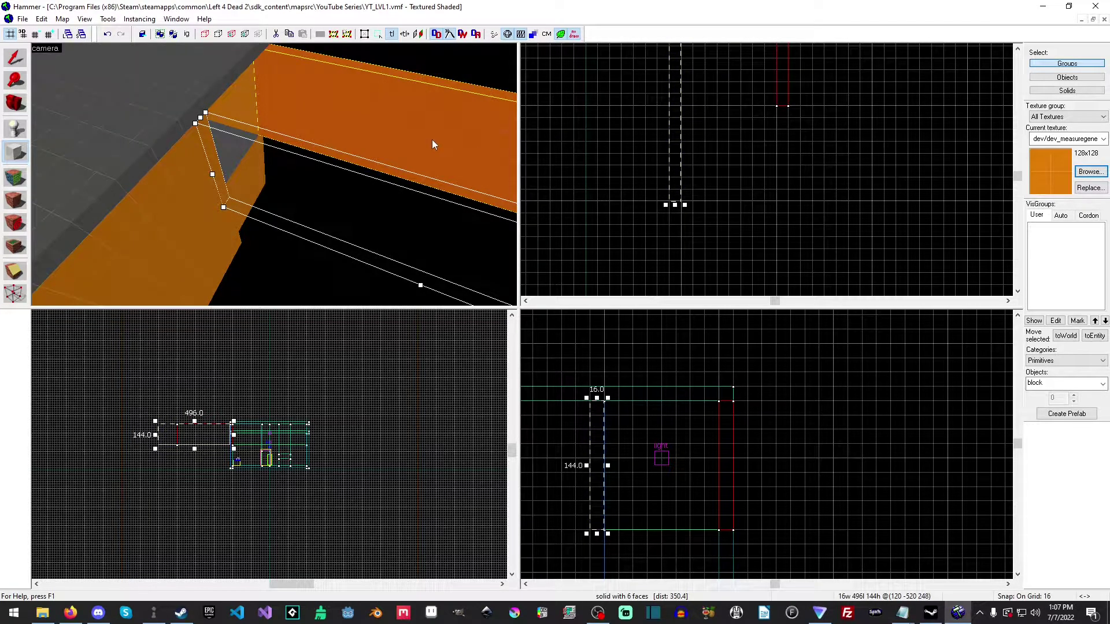
key("Return")
Create a perpendicular wall 784 long, 16 thick and 144 high from the far end of the 496-unit wall, turning the corridor.
left_click_drag(671, 211, 987, 197)
middle_click_drag(873, 186, 668, 196)
left_click_drag(674, 231, 953, 234)
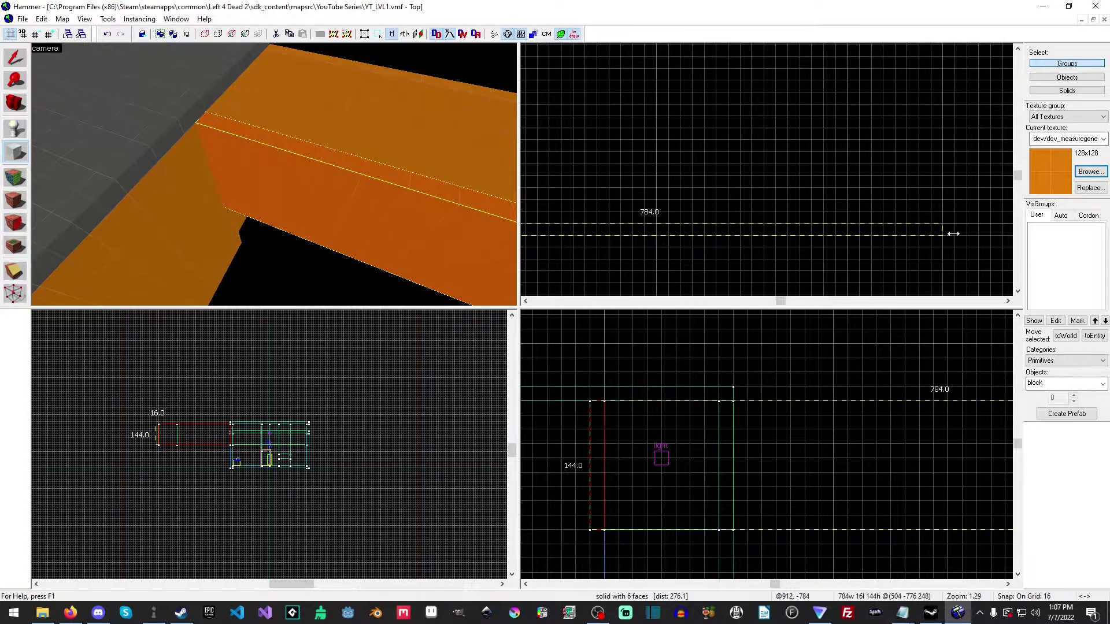
scroll(893, 196, "down", 3)
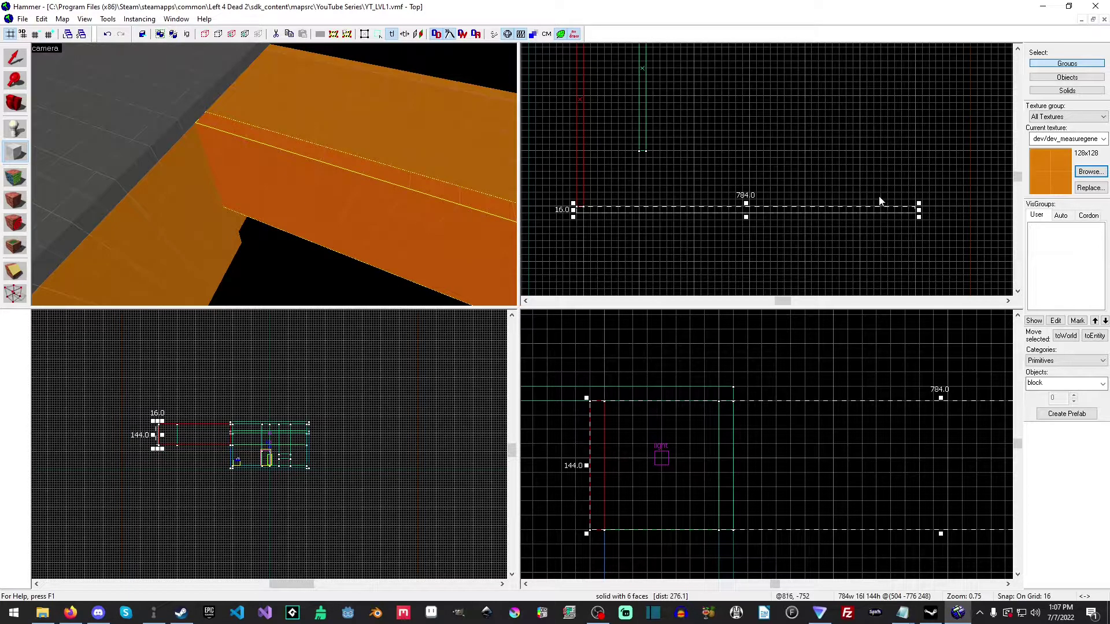
key("Return")
Create the parallel inner wall of the turned corridor section, starting at the far end of the first corridor wall.
scroll(879, 197, "up", 4)
scroll(652, 112, "down", 5)
middle_click_drag(579, 109, 632, 157)
left_click_drag(603, 152, 873, 154)
key("Return")
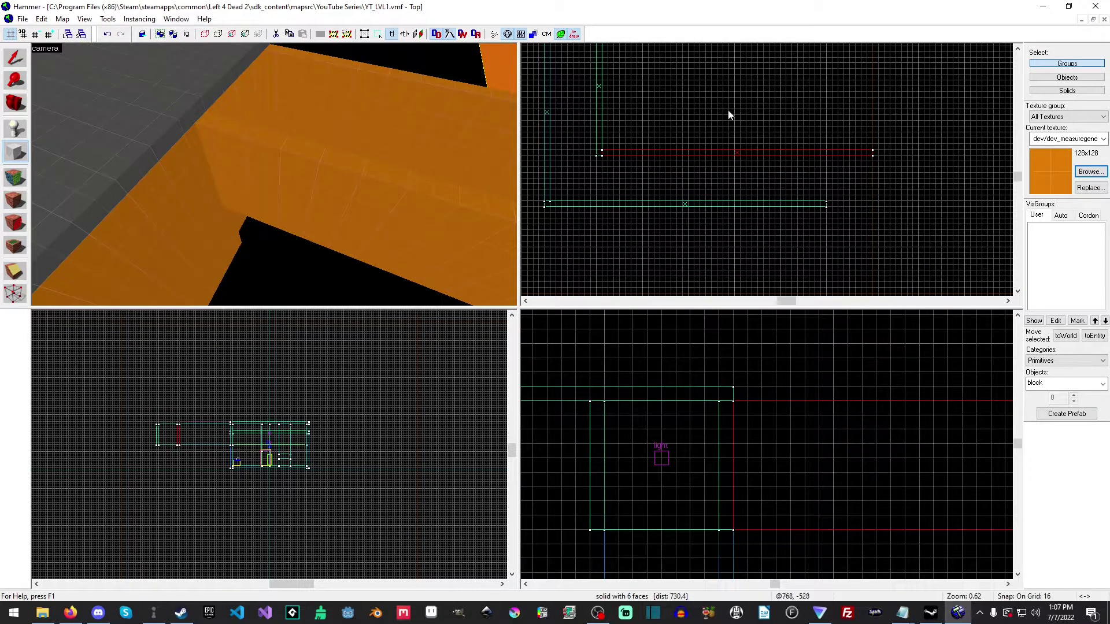
Create a wall 16 wide, 528 long and 144 high from the inner wall's far end, turning the corridor away from the room again.
key("z")
key("w")
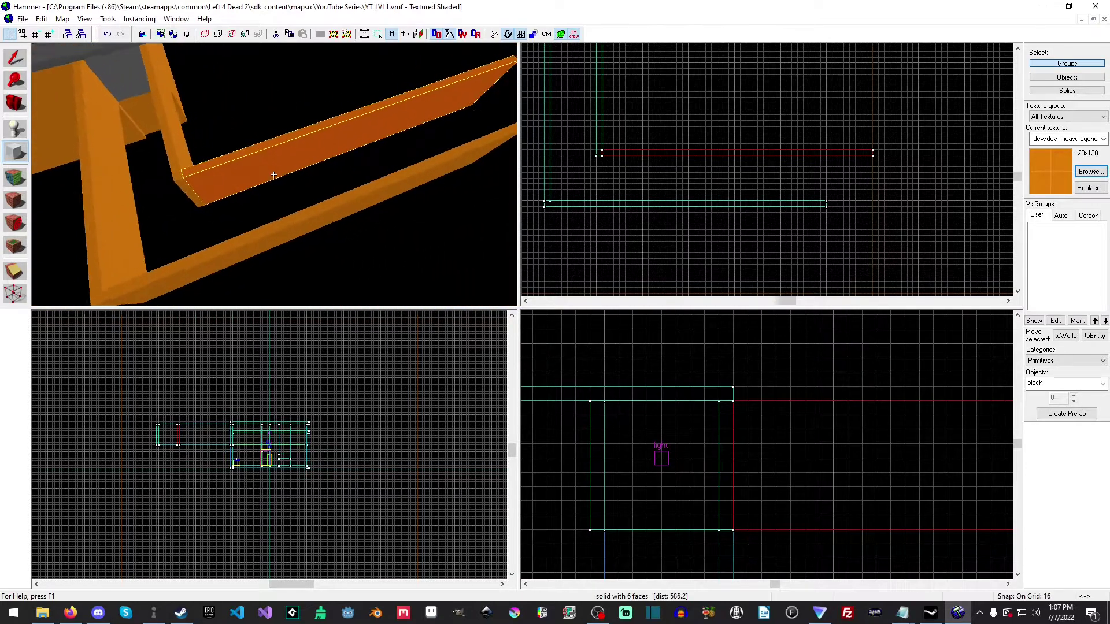
key("d")
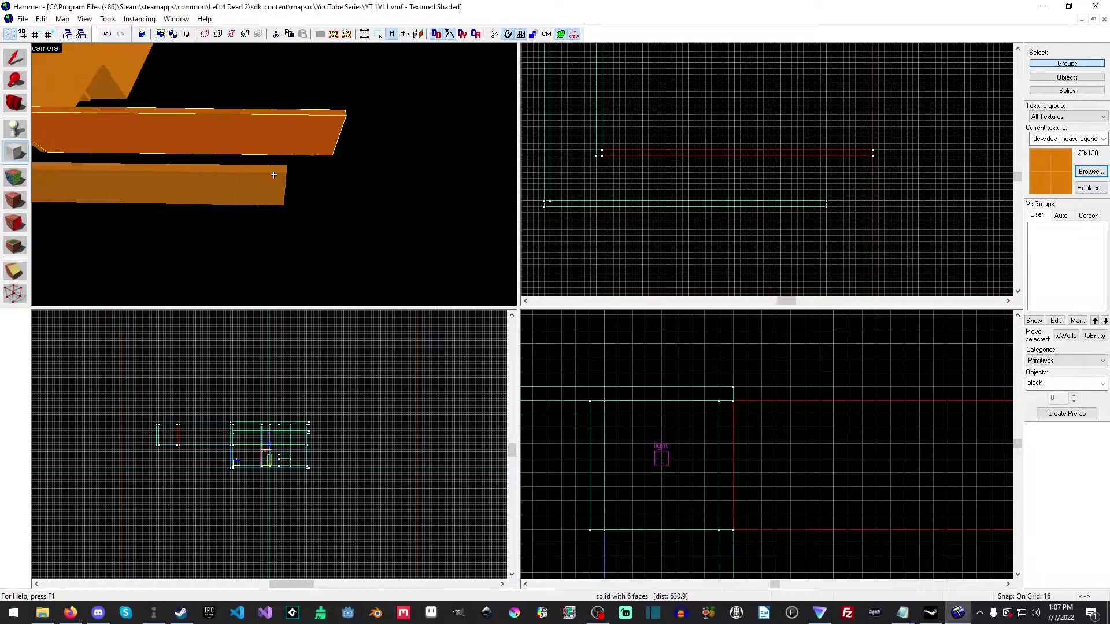
key("z")
scroll(768, 139, "up", 3)
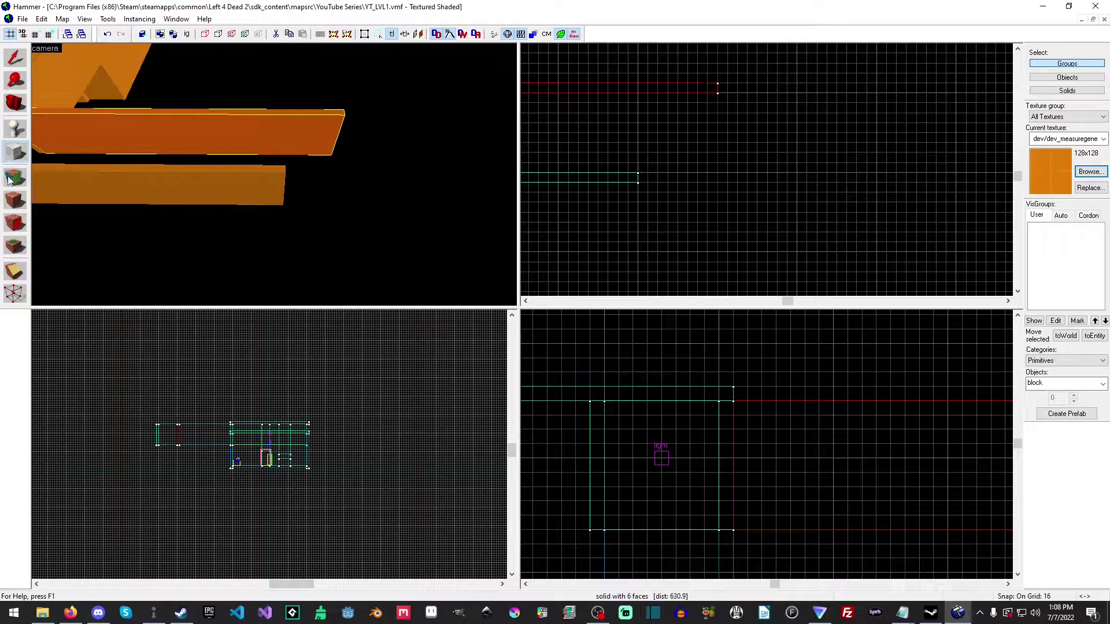
left_click_drag(721, 84, 728, 254)
scroll(728, 253, "down", 3)
key("z")
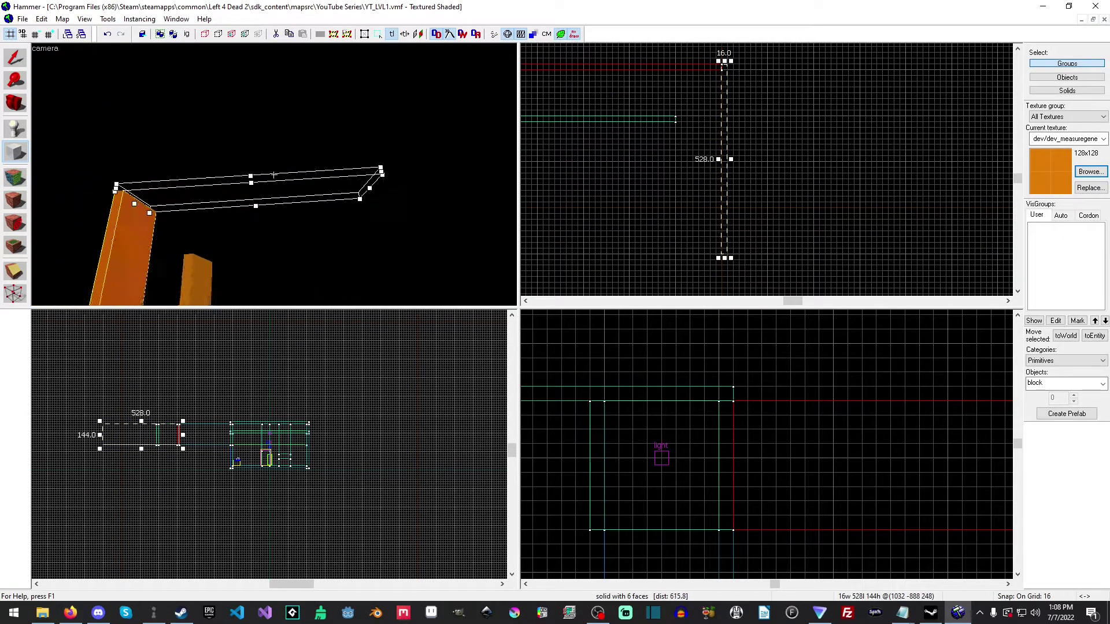
key("d")
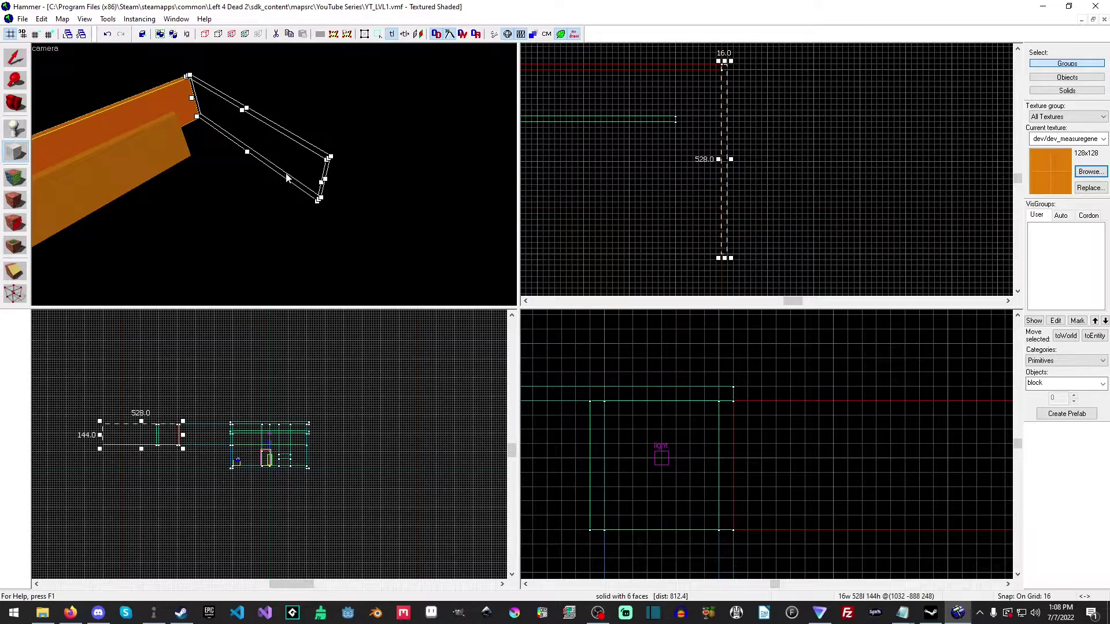
key("Return")
Create the parallel wall of the last corridor section from the end of the 784-unit wall, level with the opposite wall's end.
scroll(726, 178, "up", 1)
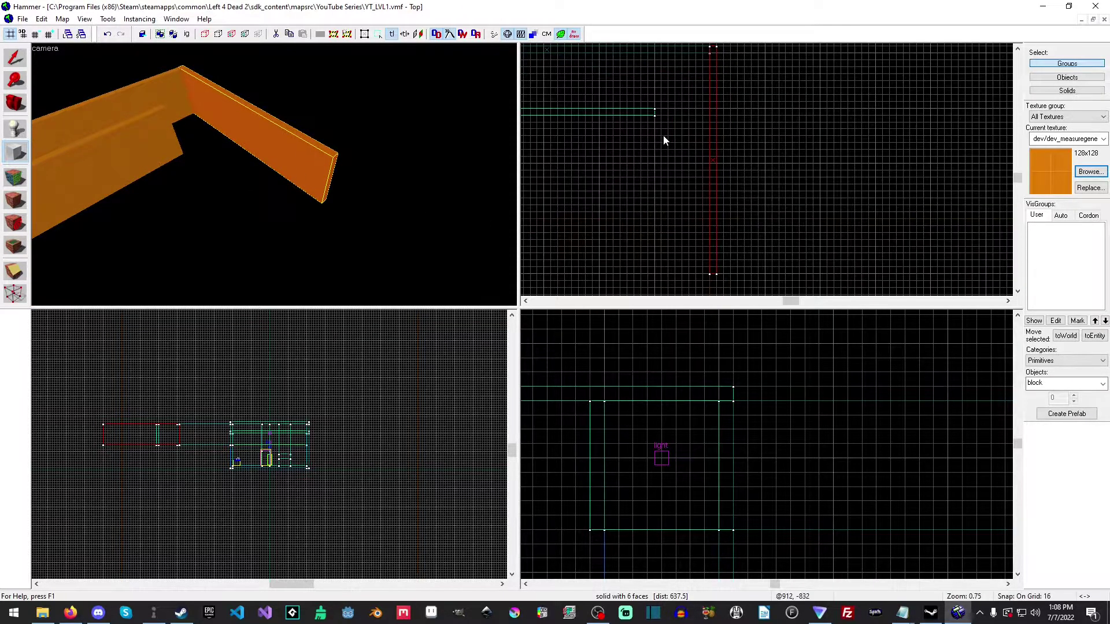
left_click_drag(649, 117, 654, 274)
key("Return")
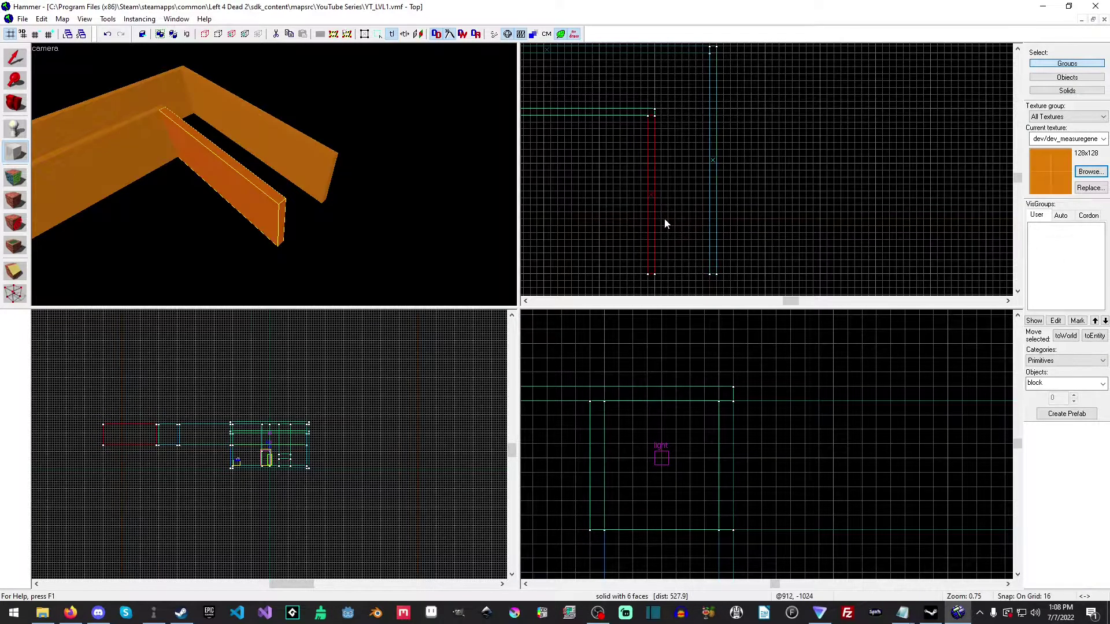
Close the corridor's far end with a wall 160 wide, 16 thick and 144 high, and clear the selection.
scroll(661, 116, "up", 3)
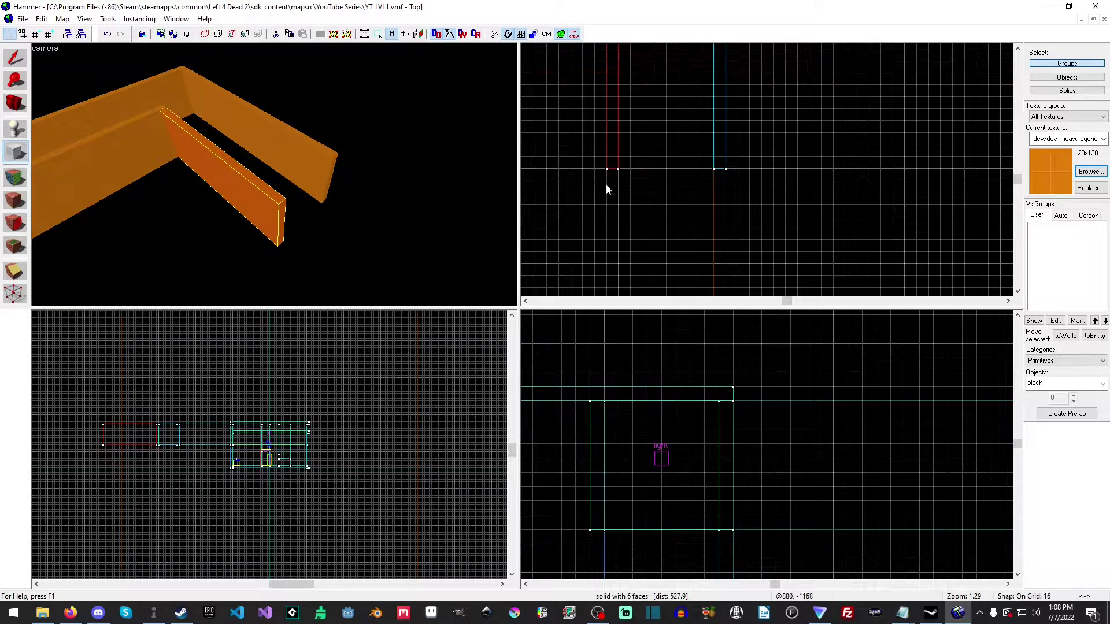
left_click_drag(608, 180, 726, 169)
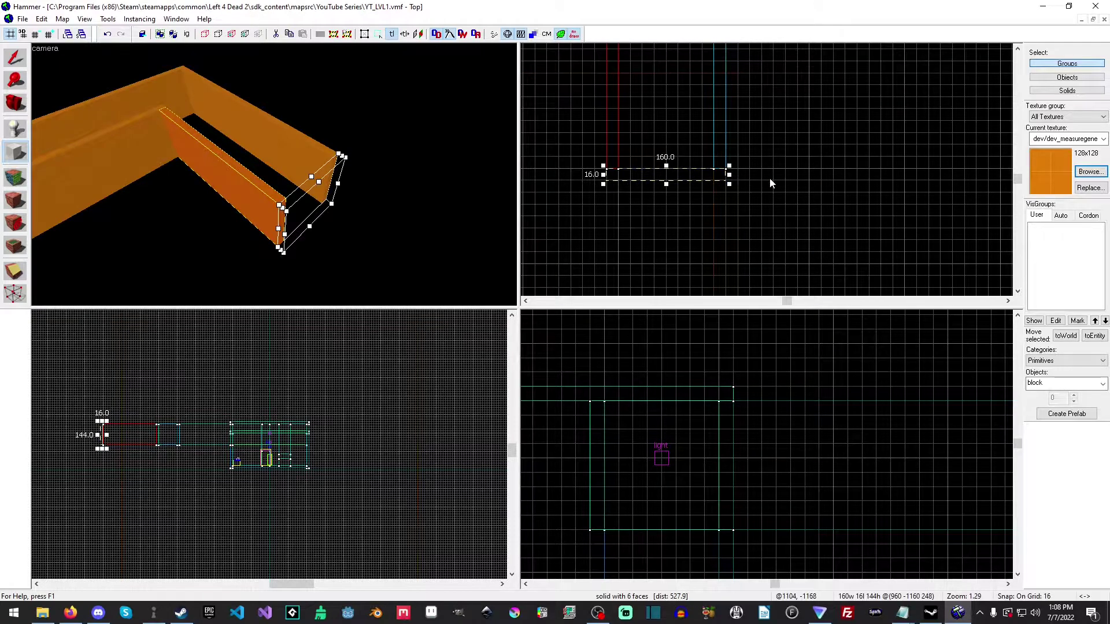
key("Return")
key("z")
key("w")
key("w")
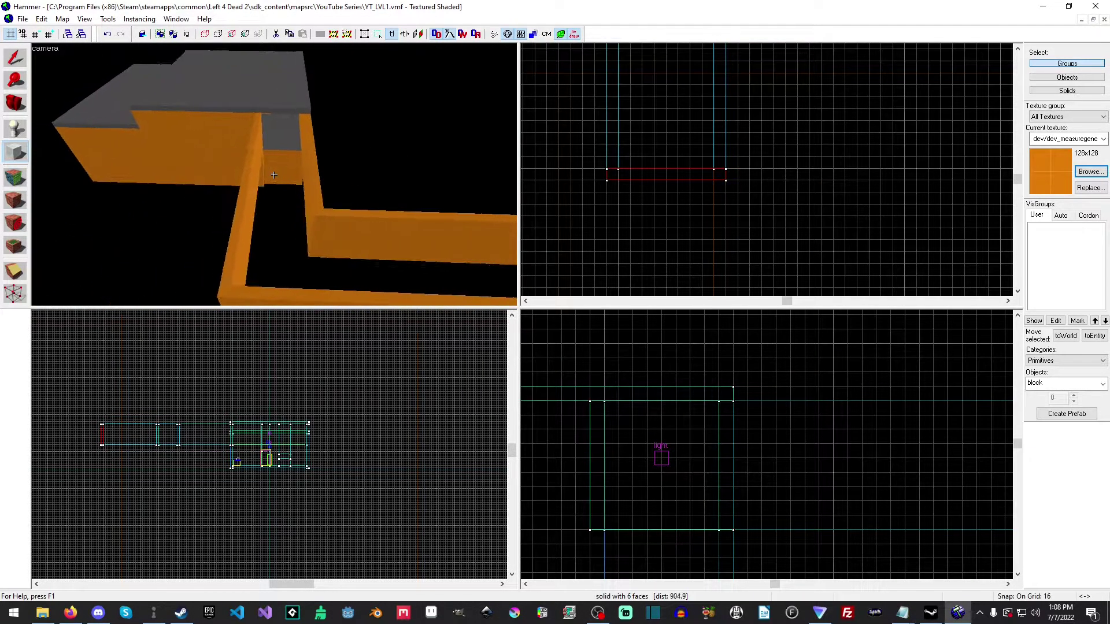
key("a")
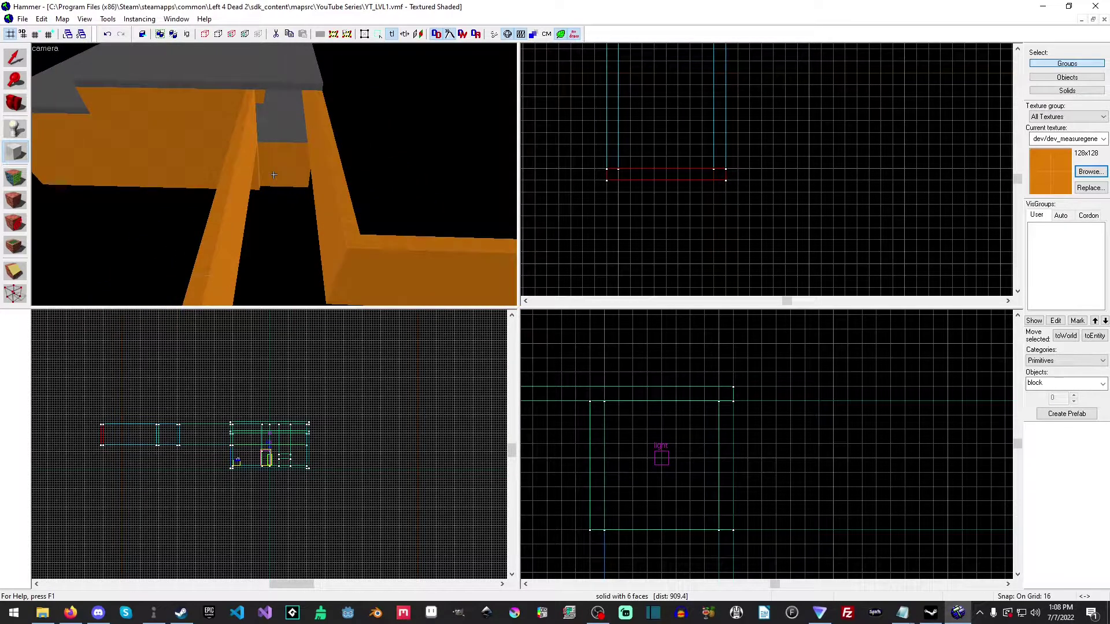
key("shift+s")
key("Escape")
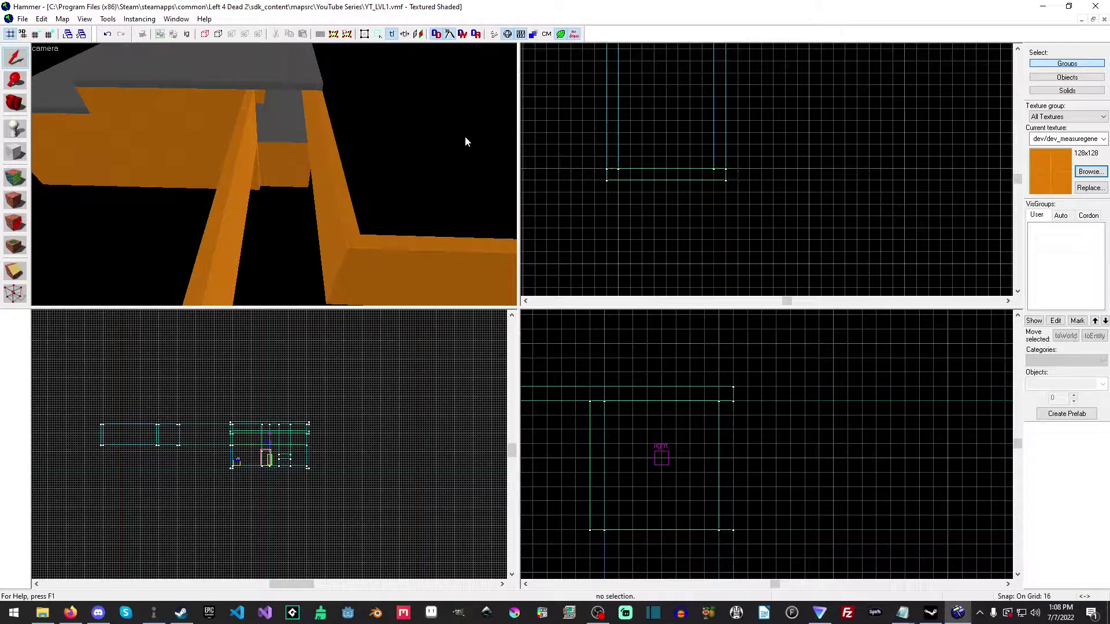
Switch to the grey dev measure texture and create a floor 160 wide, 512 long and 16 thick under the first corridor section.
left_click(1089, 172)
double_click(504, 147)
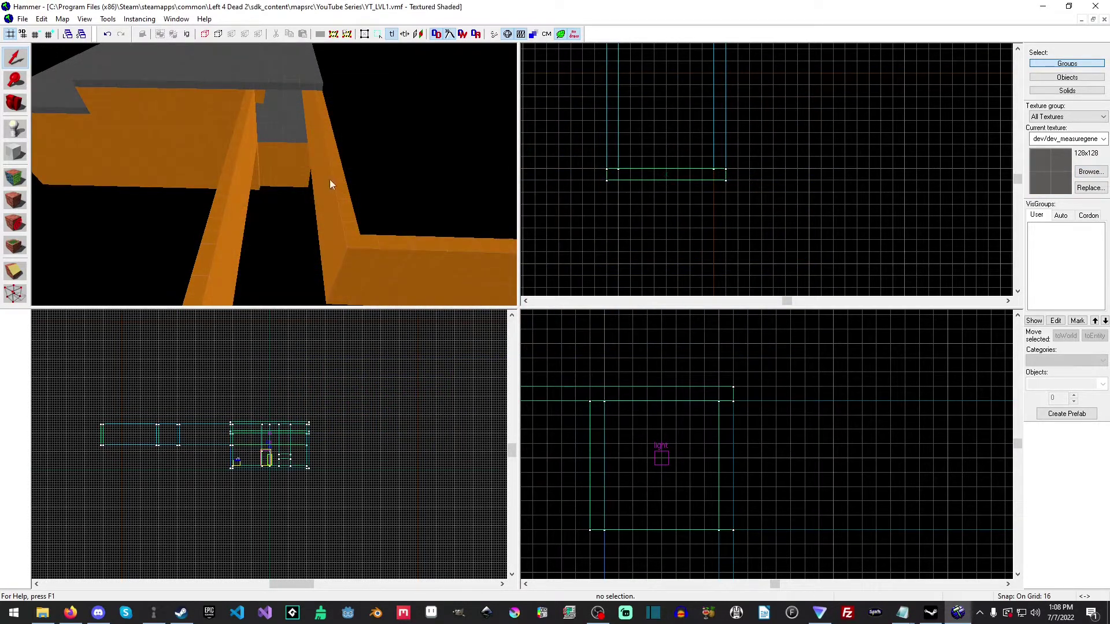
scroll(659, 505, "down", 2)
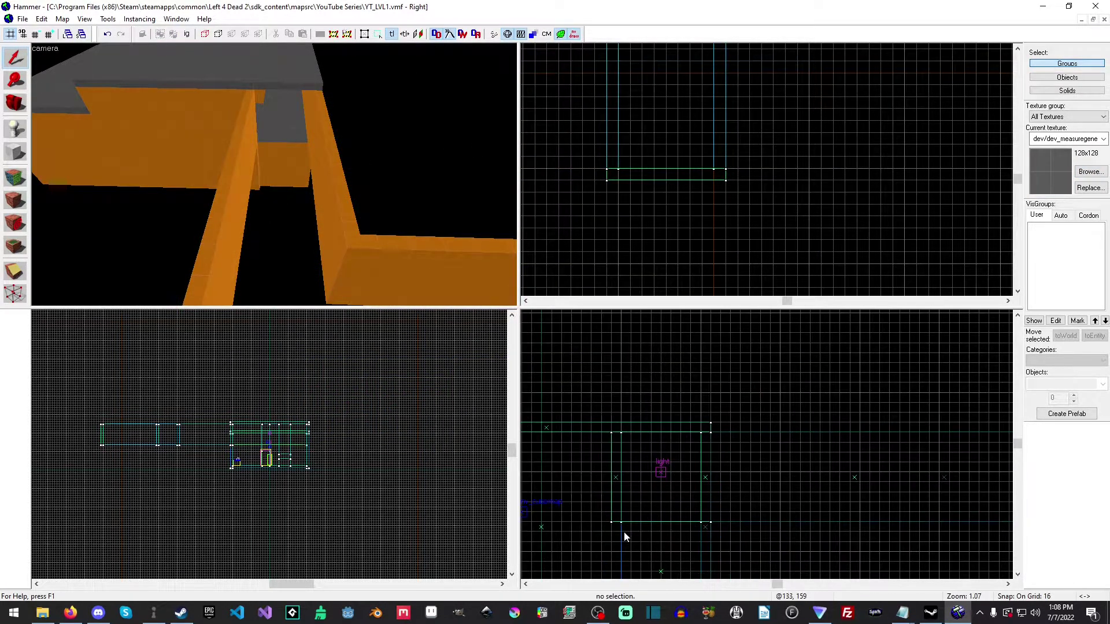
key("shift+b")
scroll(660, 539, "up", 4)
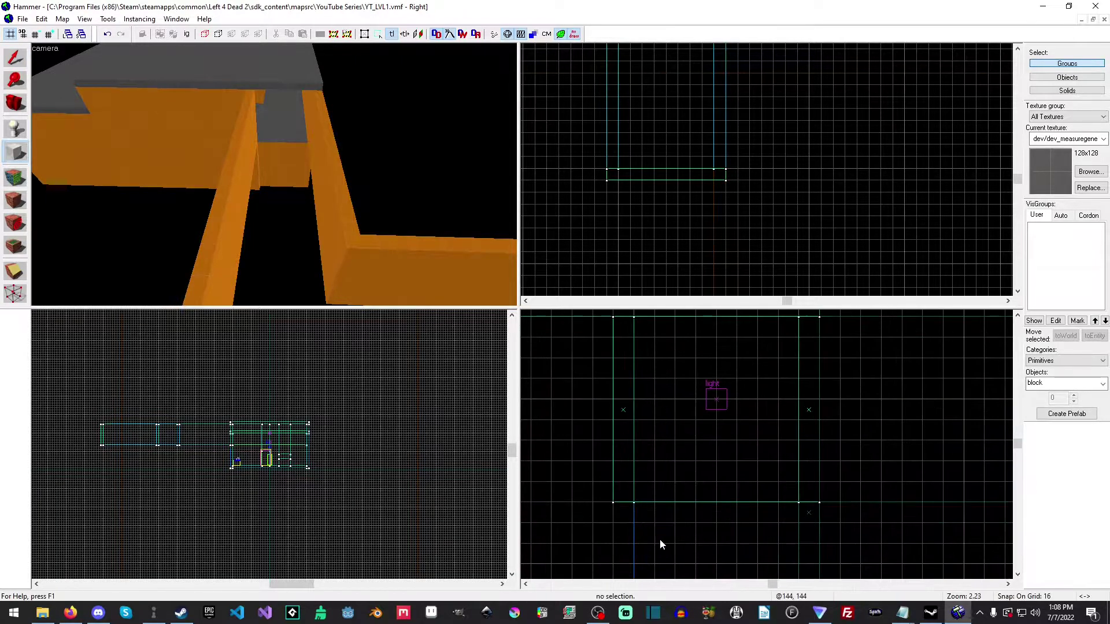
left_click_drag(614, 476, 827, 448)
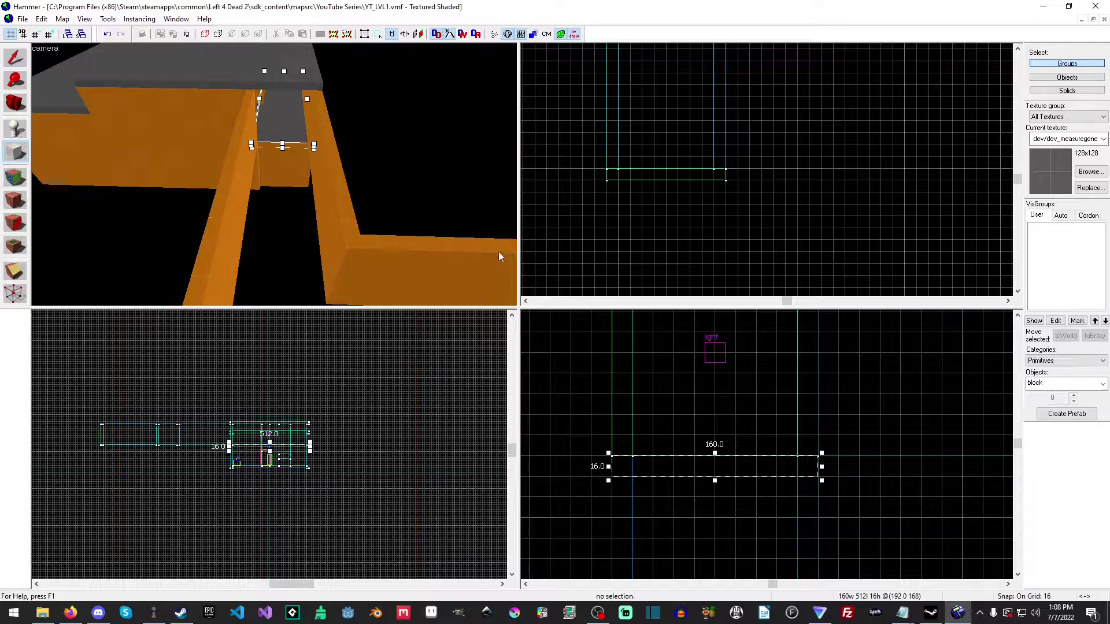
scroll(759, 111, "down", 5)
left_click_drag(640, 180, 638, 207)
scroll(635, 246, "up", 2)
middle_click_drag(729, 242, 711, 91)
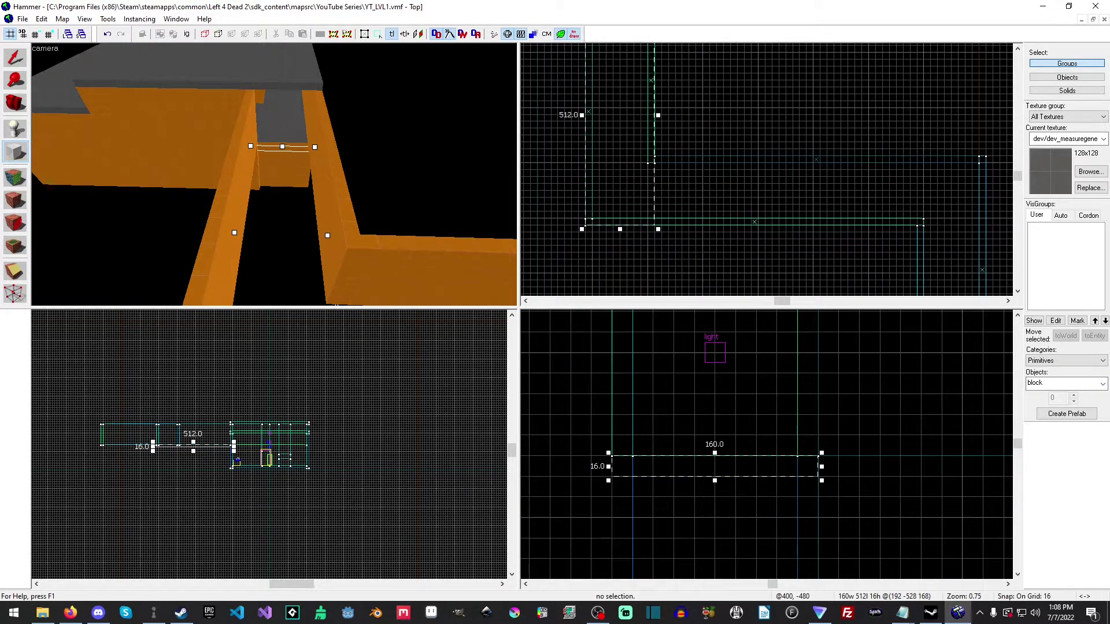
key("a")
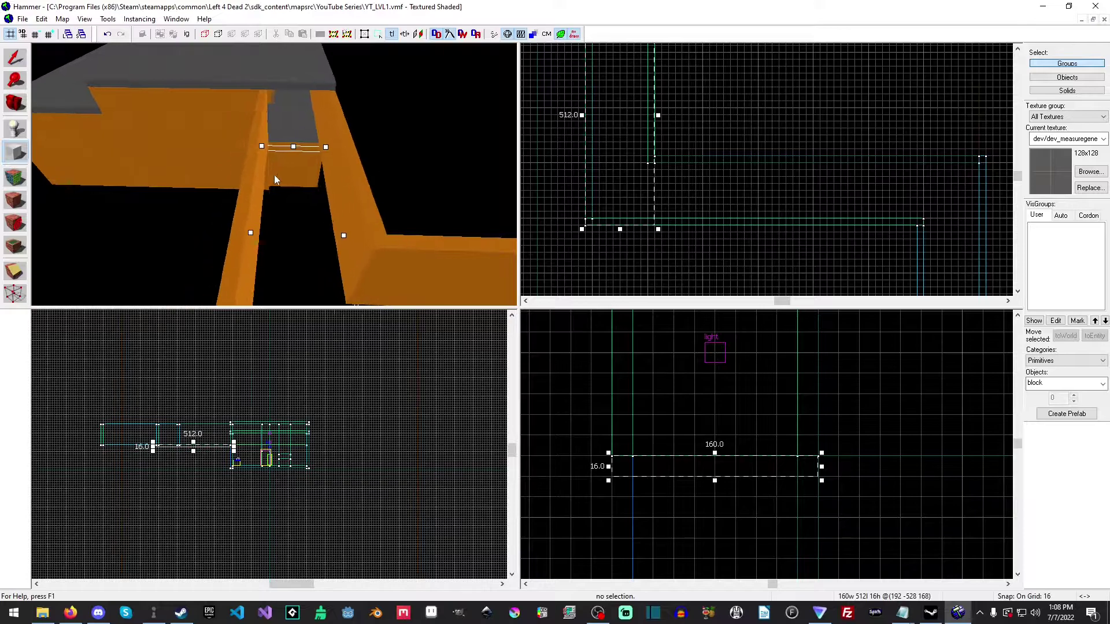
key("Return")
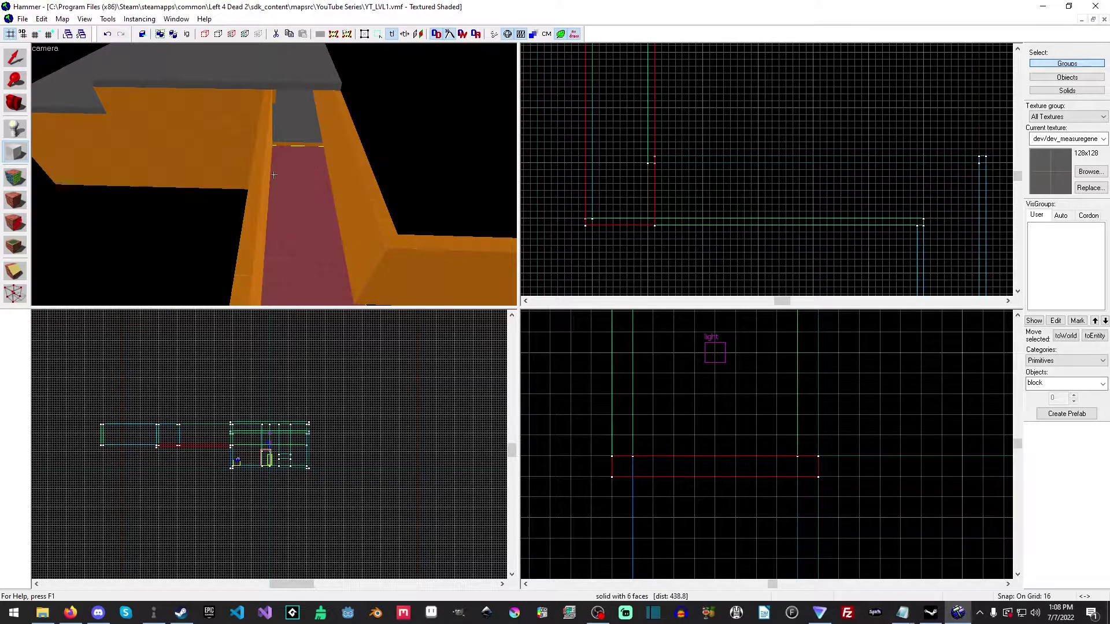
Move the new corridor floor 16 units towards the ledge room to close the gap between them, and clear the selection.
key("z")
key("w")
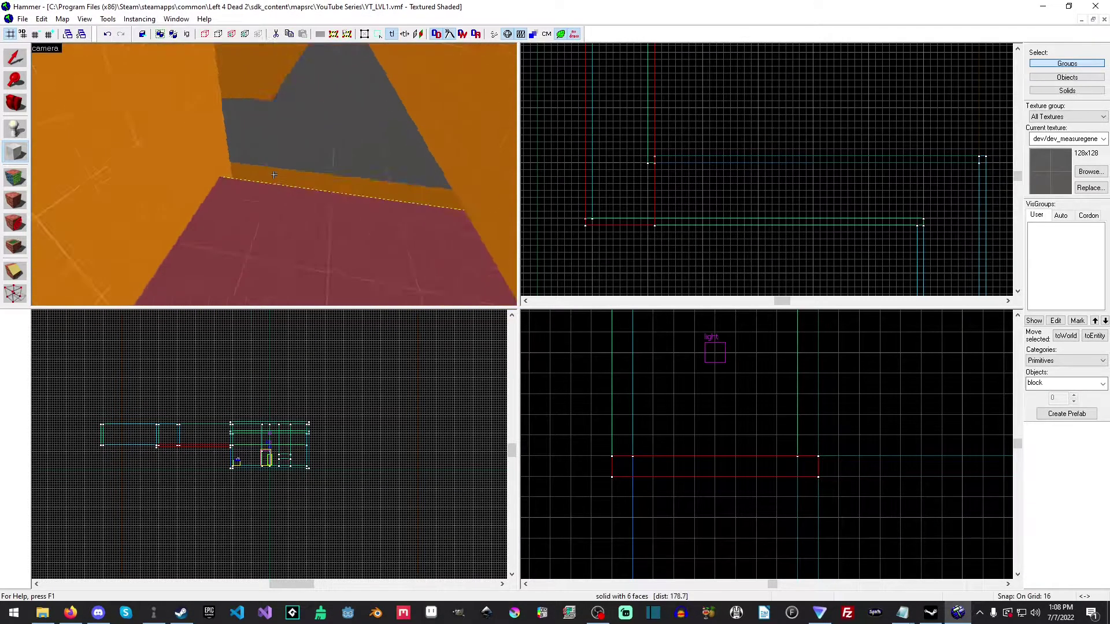
key("s")
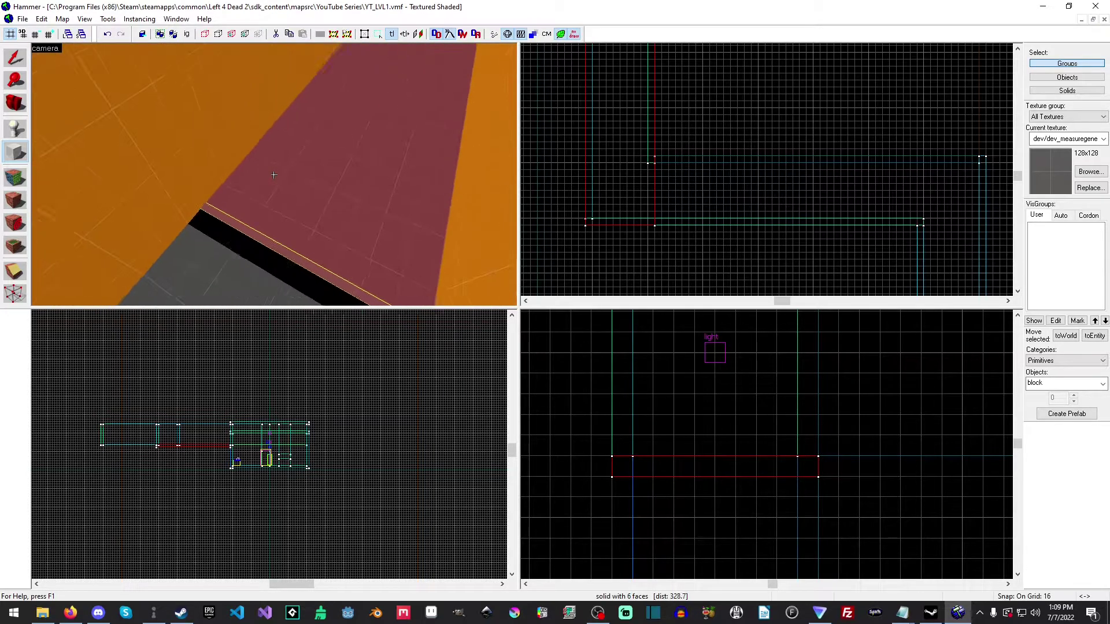
key("z")
scroll(643, 179, "up", 5)
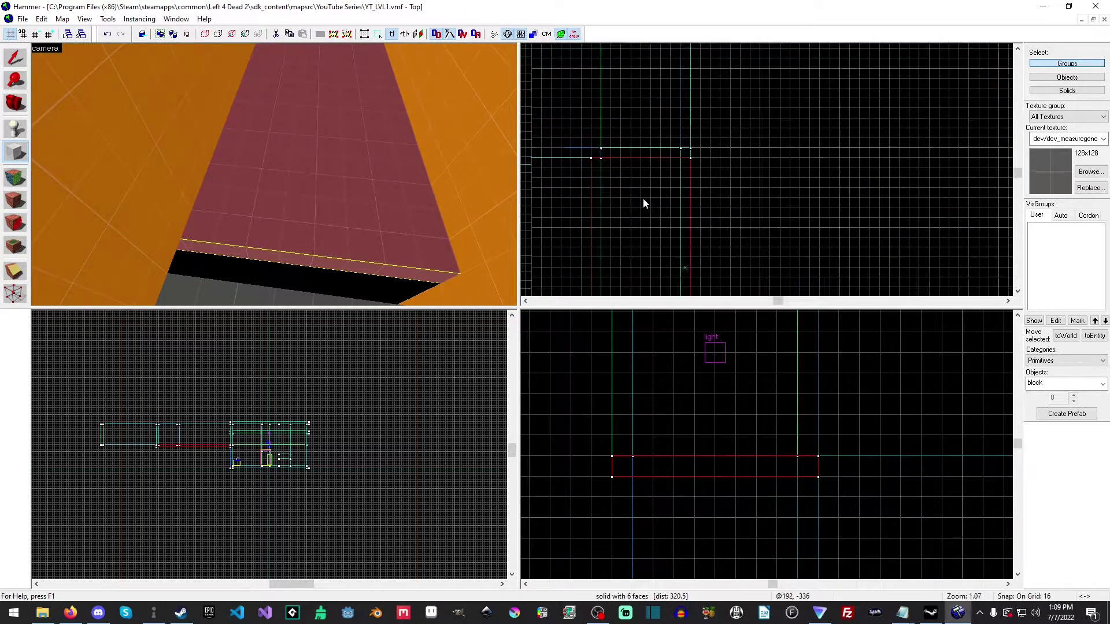
left_click_drag(642, 202, 640, 189)
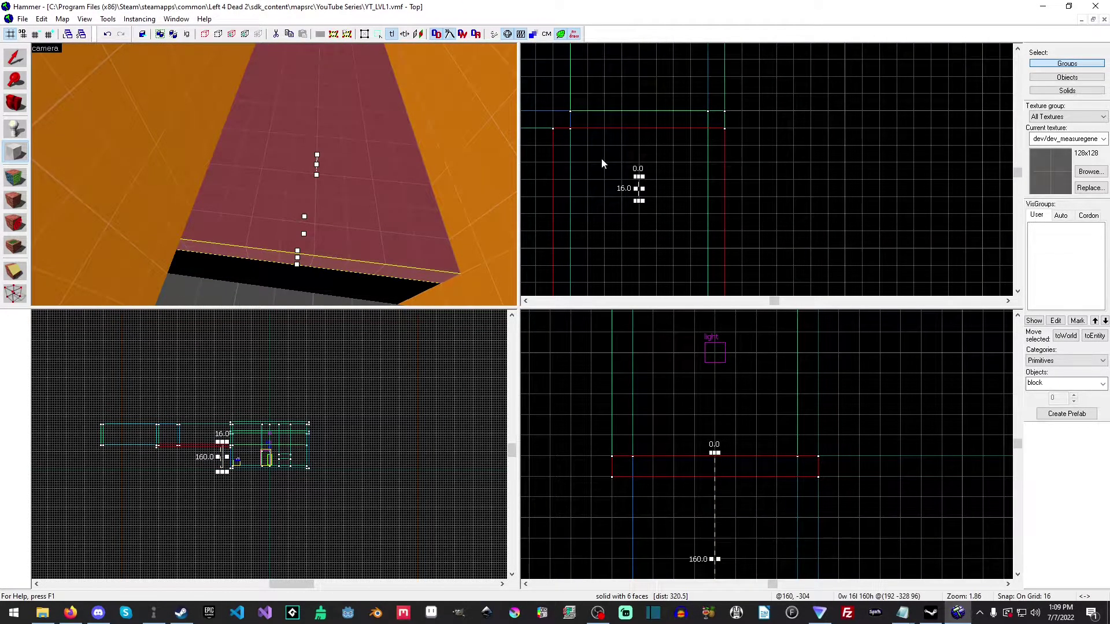
left_click(9, 61)
left_click(782, 171)
left_click(287, 171)
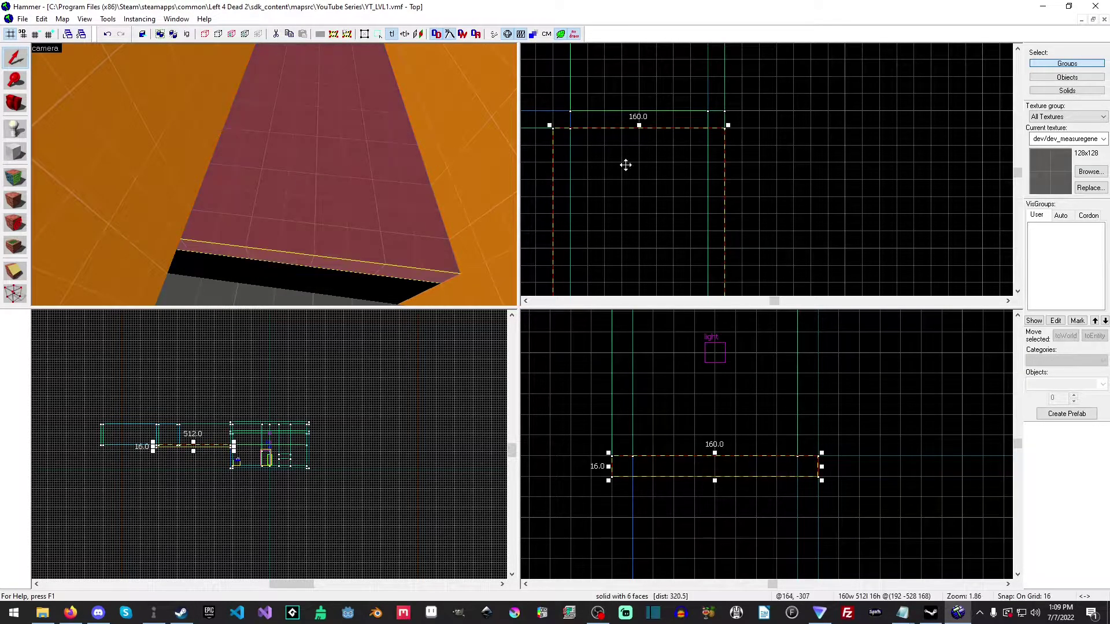
scroll(594, 208, "down", 3)
left_click_drag(593, 206, 593, 199)
left_click(696, 190)
Narrow the first corridor floor by 16 units on each side so it fits between the walls, and clear the selection.
key("z")
key("w")
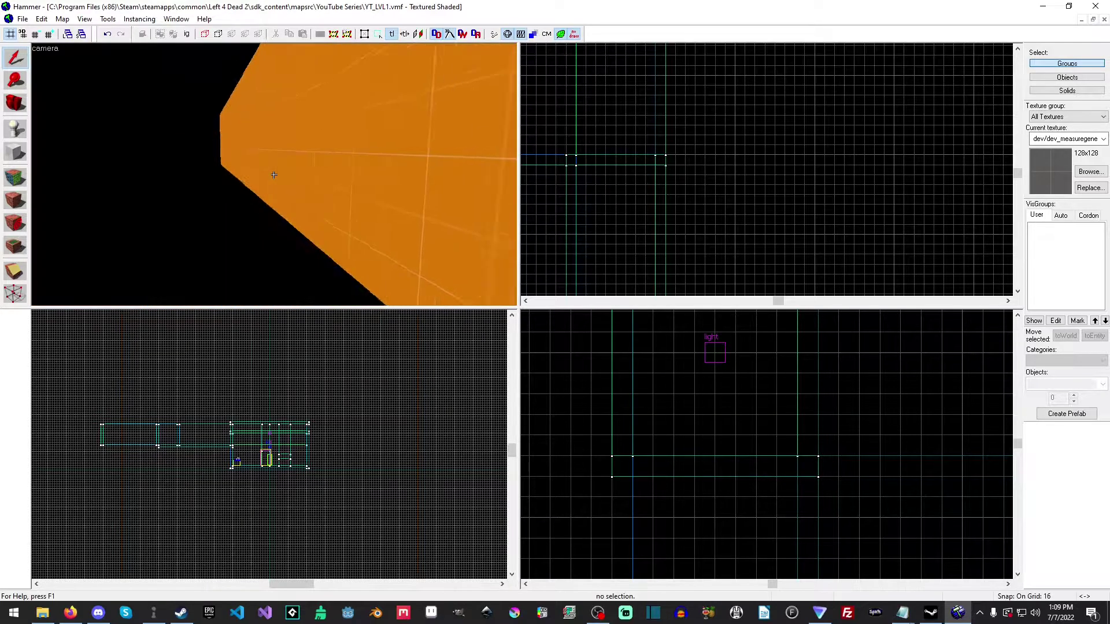
key("w")
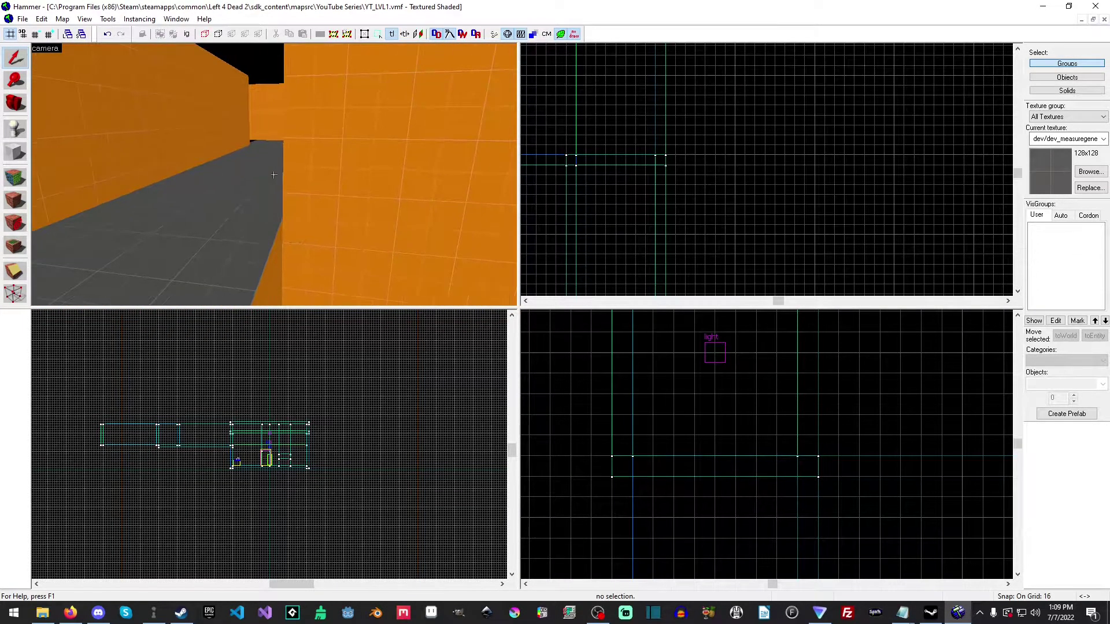
key("z")
left_click(282, 123)
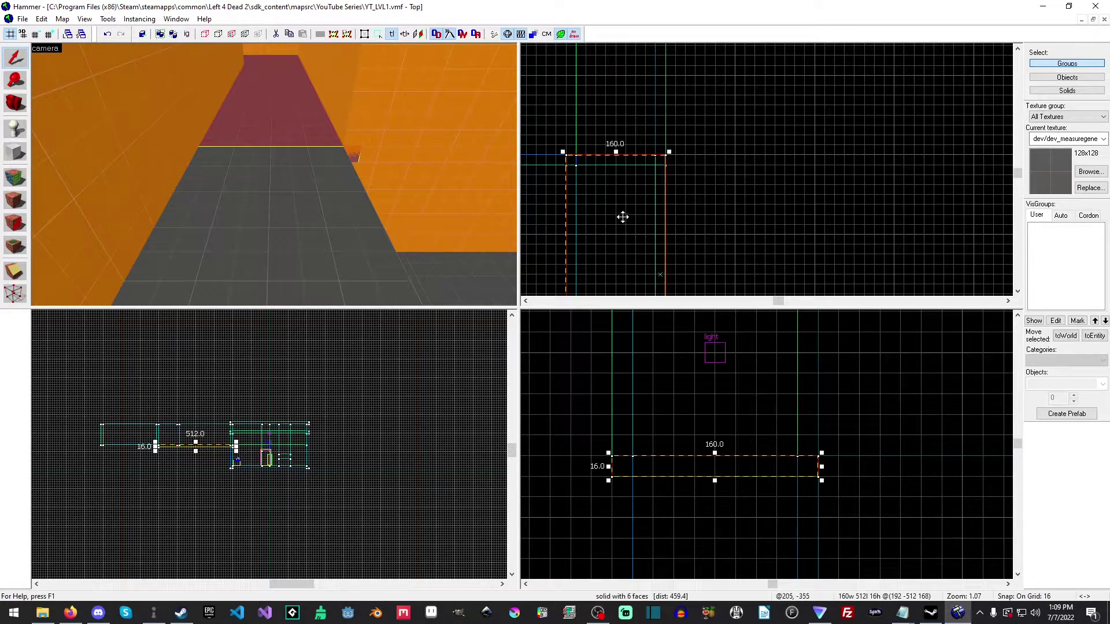
middle_click_drag(580, 279, 637, 194)
left_click_drag(621, 230, 632, 230)
left_click_drag(725, 228, 716, 227)
left_click(746, 218)
Create a floor 768 wide, 128 long and 16 thick between the walls of the turned corridor section.
key("z")
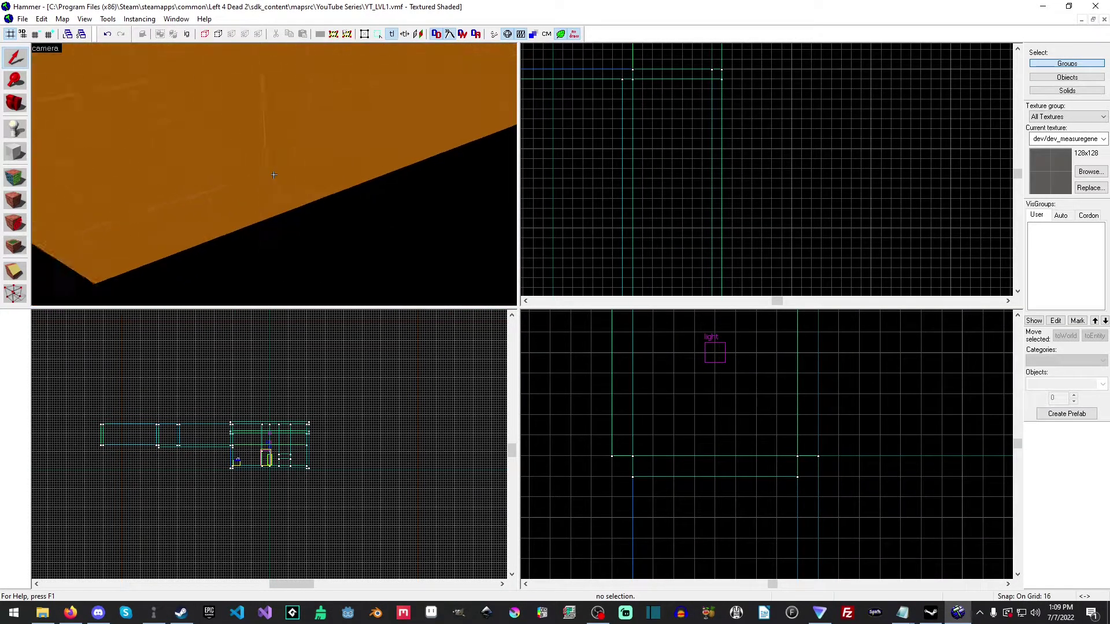
key("z")
scroll(745, 194, "down", 3)
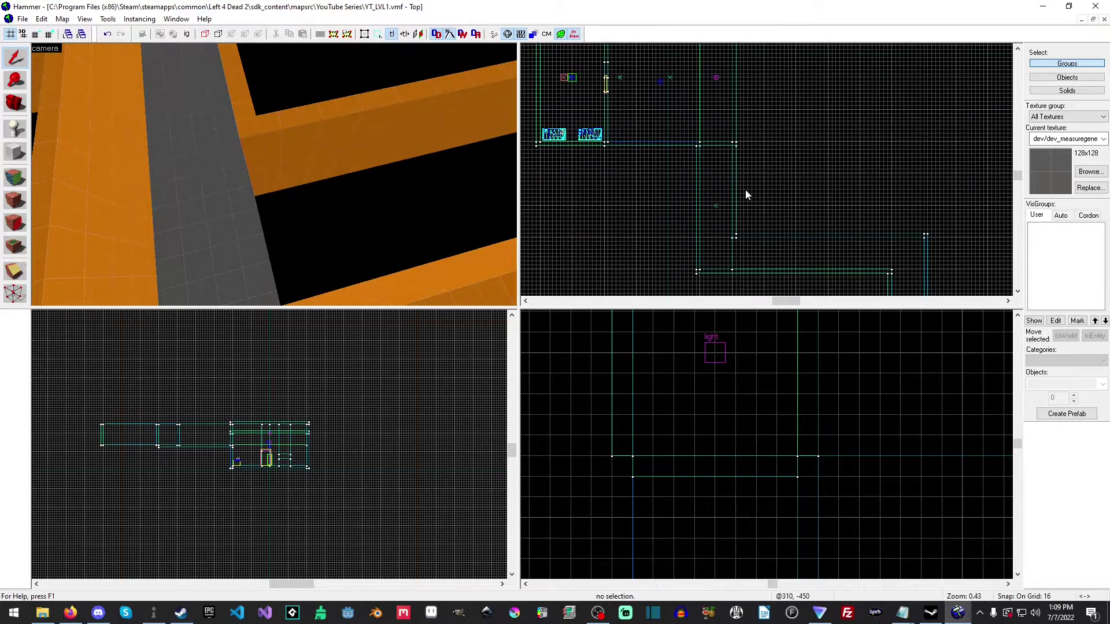
scroll(586, 200, "up", 4)
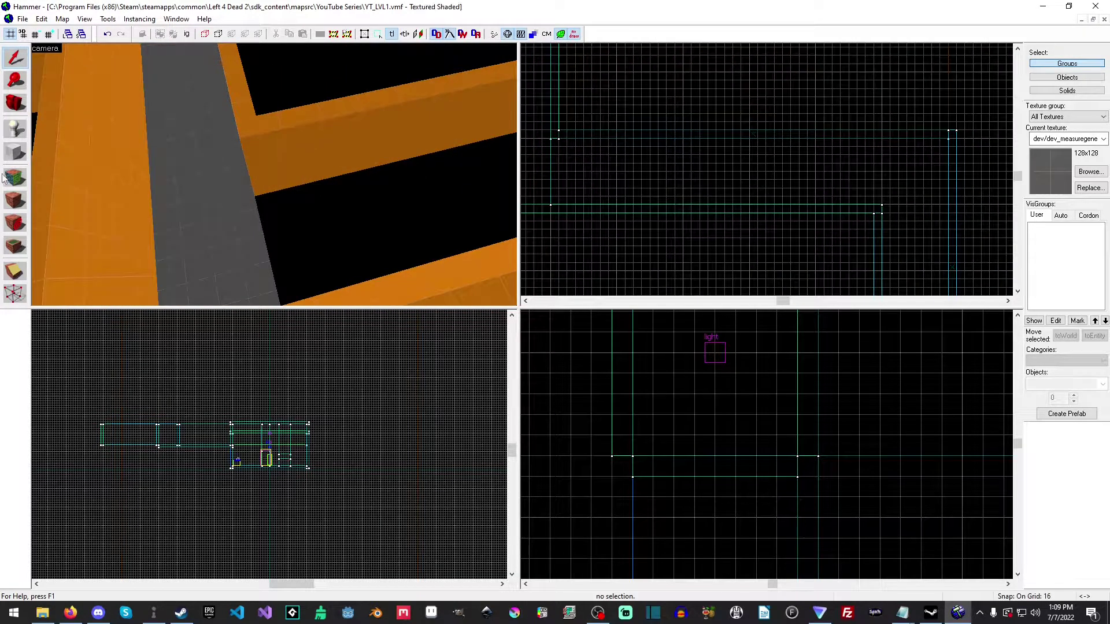
key("shift+b")
left_click_drag(550, 141, 952, 207)
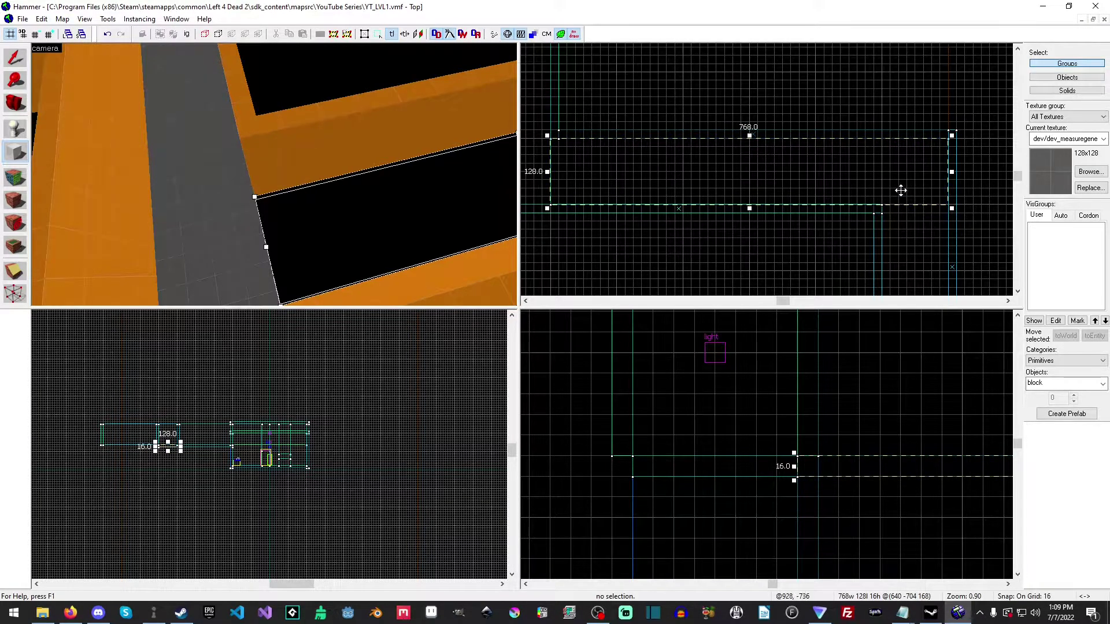
key("Return")
Create a floor 128 wide, 384 long and 16 thick in the last corridor section, and clear the selection.
middle_click_drag(904, 191, 766, 44)
left_click_drag(747, 260, 816, 61)
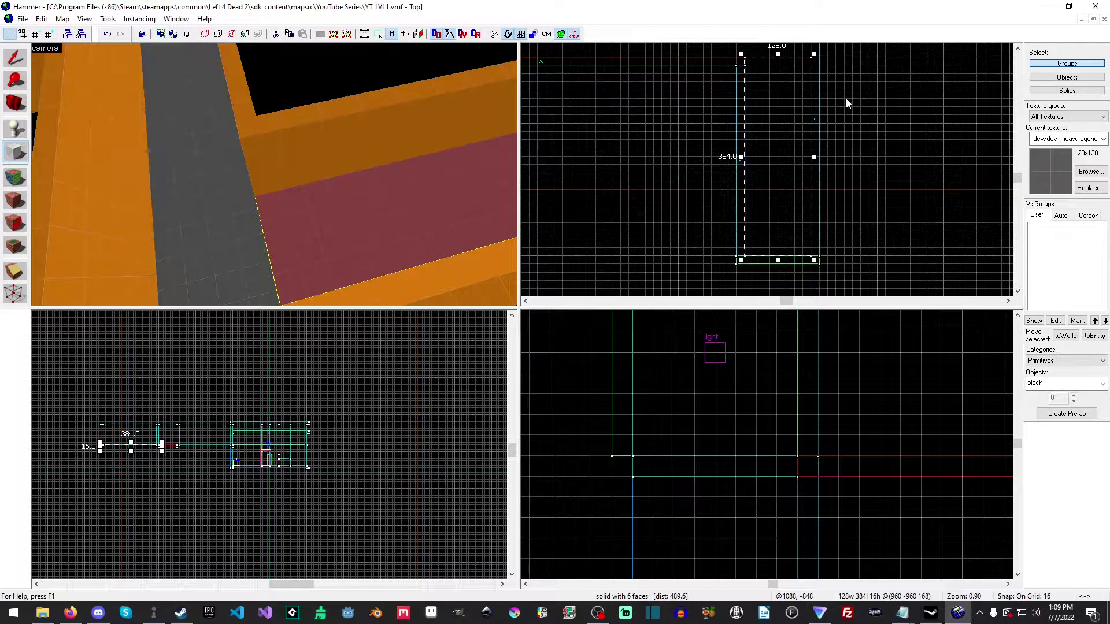
key("Return")
key("z")
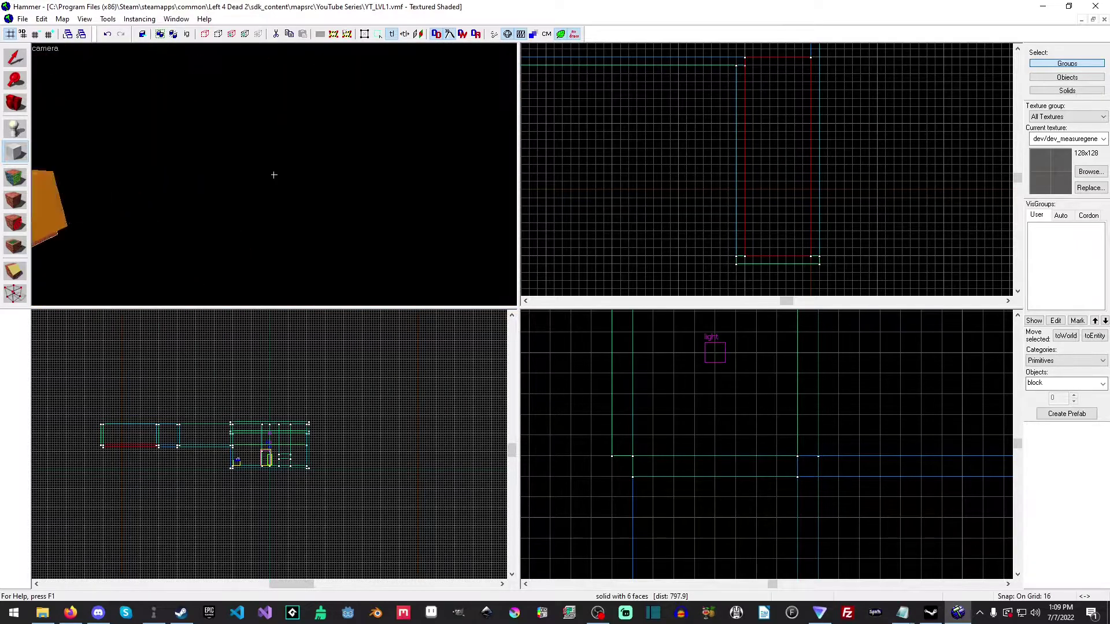
key("w")
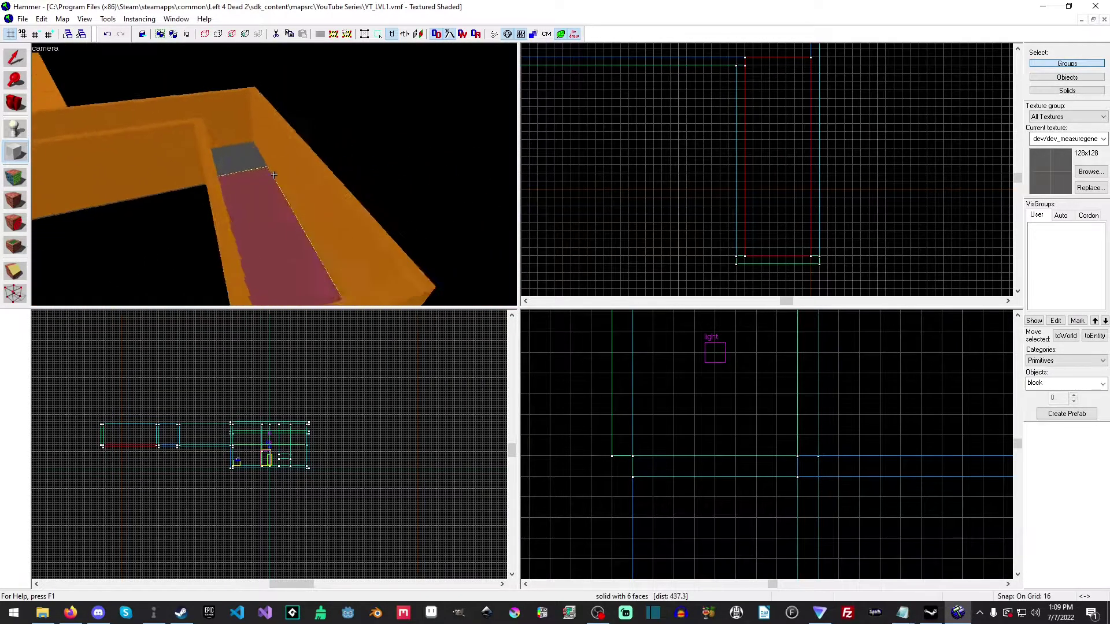
key("z")
scroll(789, 204, "down", 1)
left_click(14, 57)
key("Escape")
Outline a ceiling block 160 wide and 16 thick on top of the wall height, level with the ledge room's ceiling.
middle_click_drag(632, 162, 745, 278)
middle_click_drag(671, 144, 731, 240)
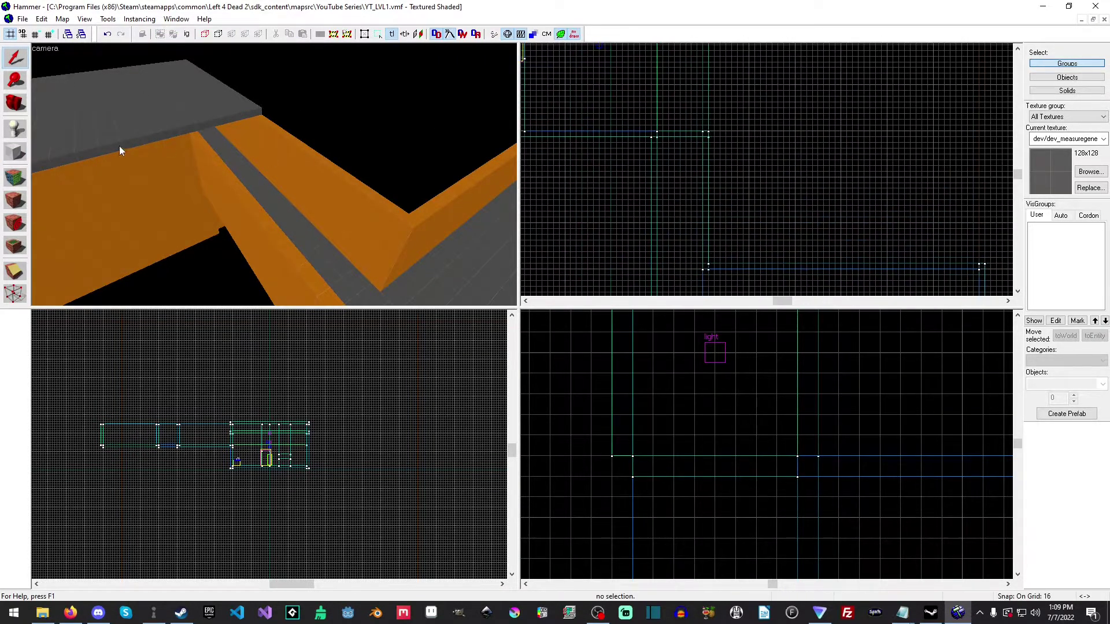
left_click(15, 151)
scroll(702, 228, "up", 2)
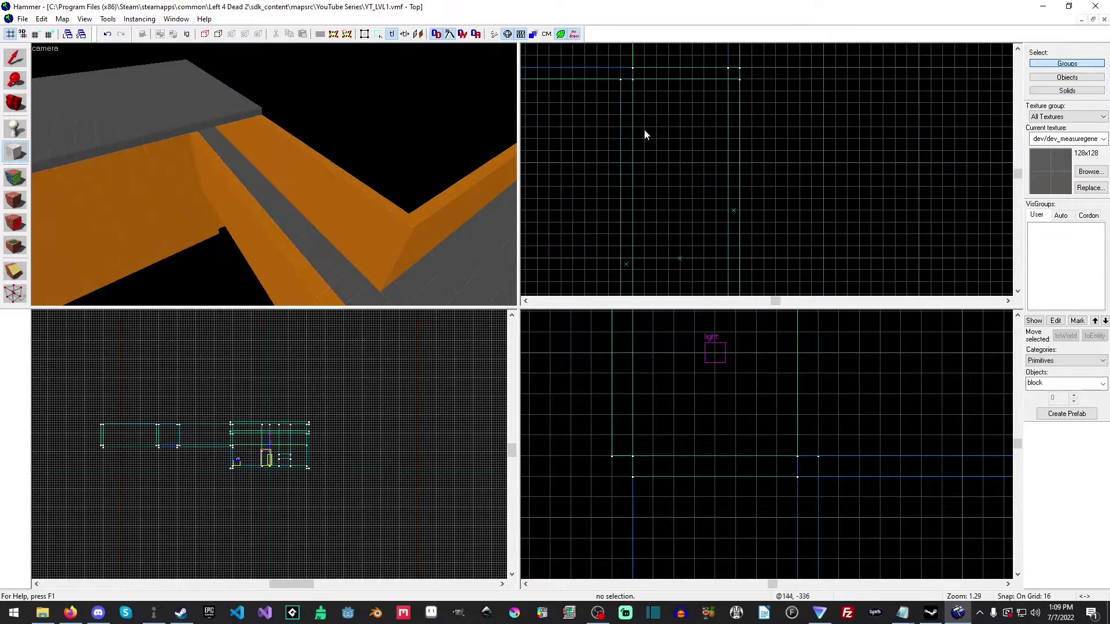
scroll(762, 442, "down", 3)
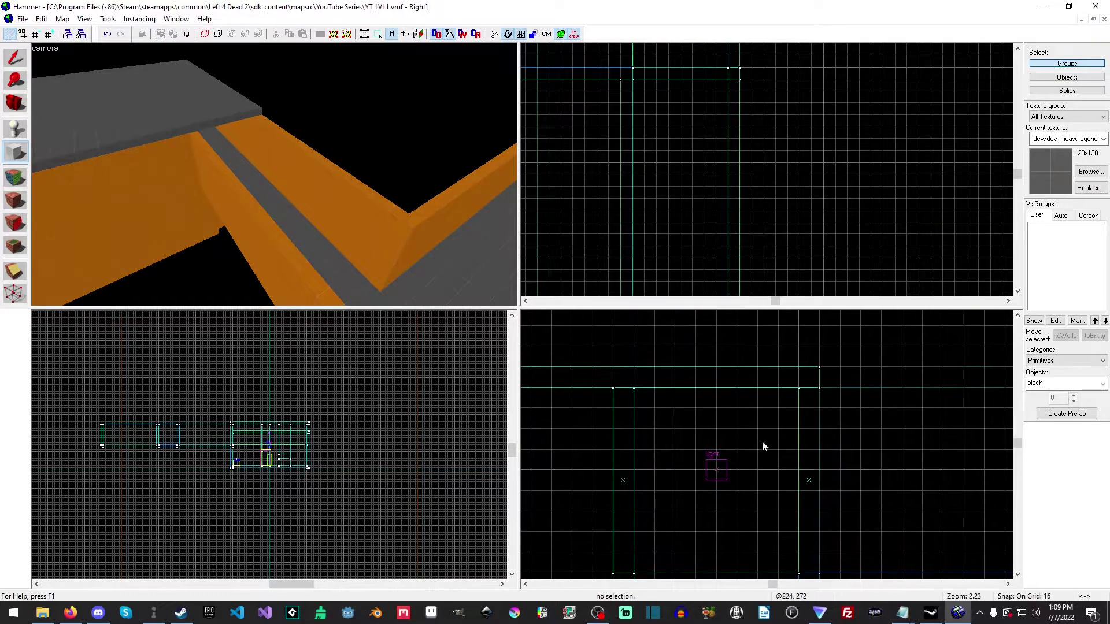
left_click_drag(798, 400, 916, 414)
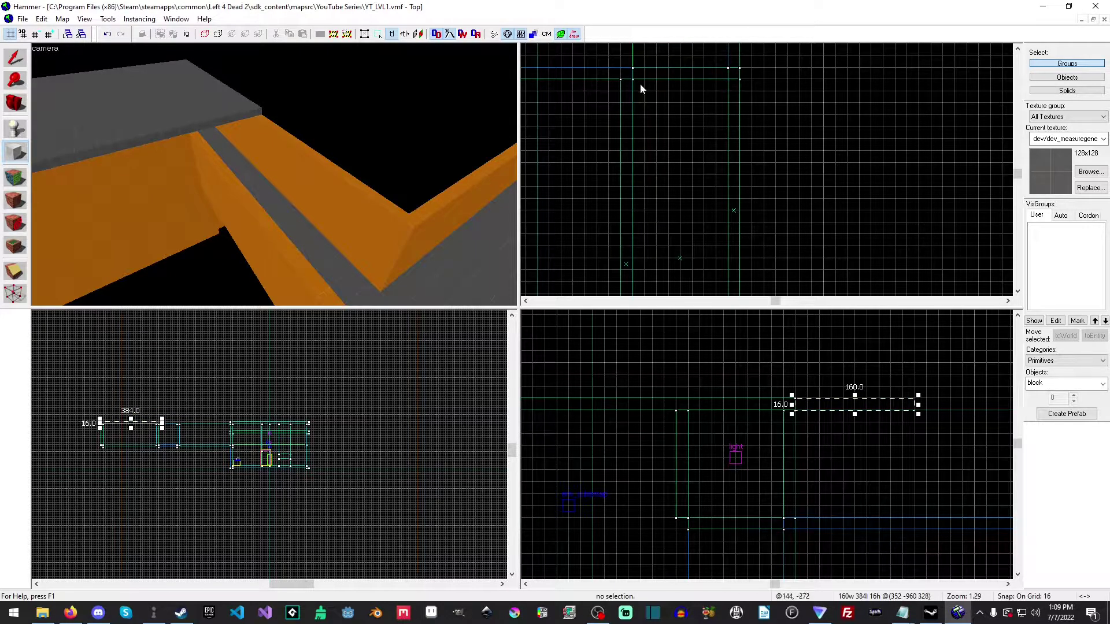
key("z")
key("z")
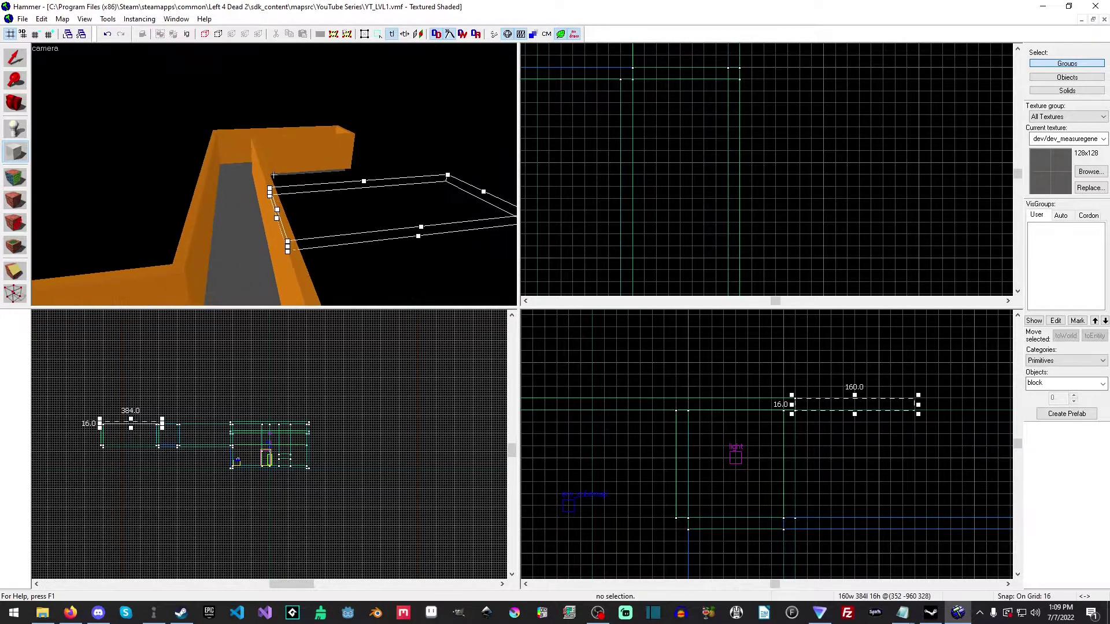
Place the ceiling outline over the first corridor section, extend it to 512 long up to the outer wall edge, and create it.
scroll(784, 396, "down", 4)
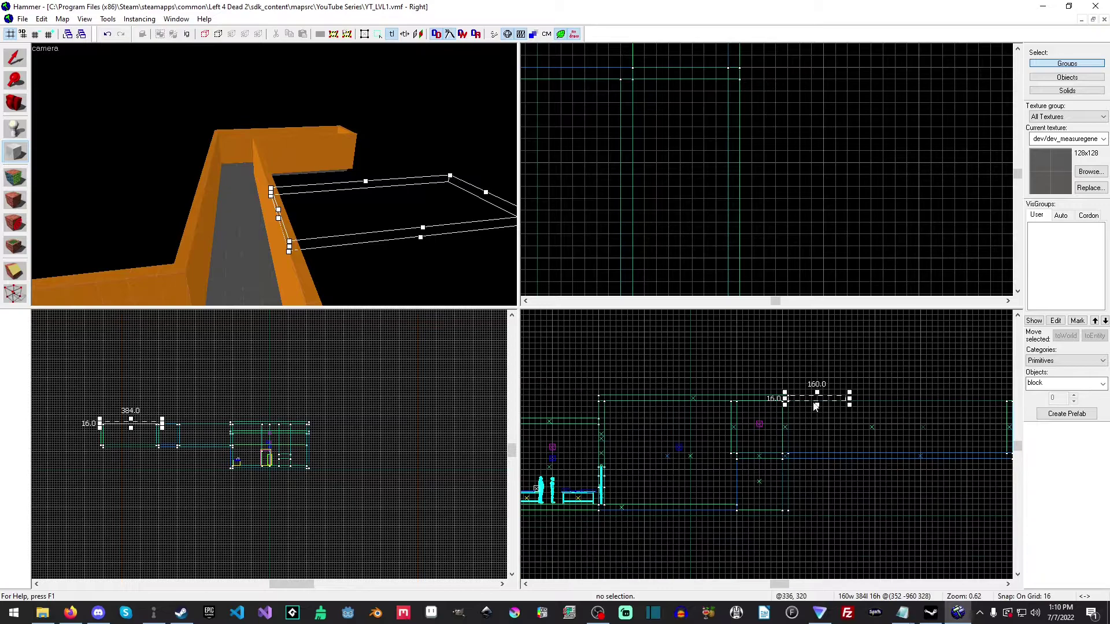
scroll(719, 171, "down", 4)
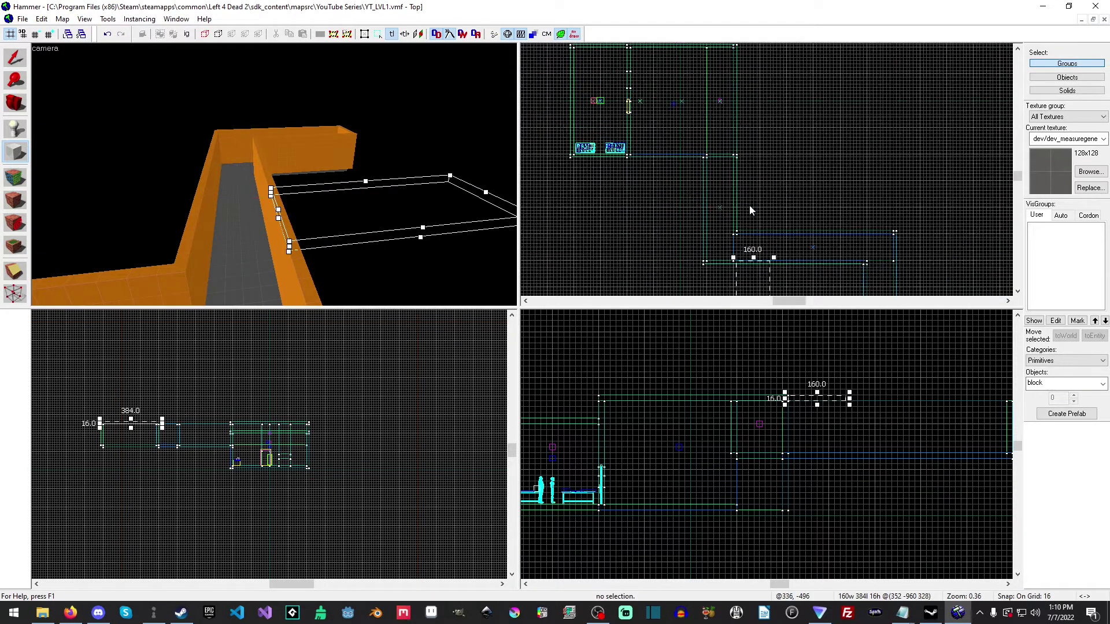
left_click_drag(744, 252, 711, 145)
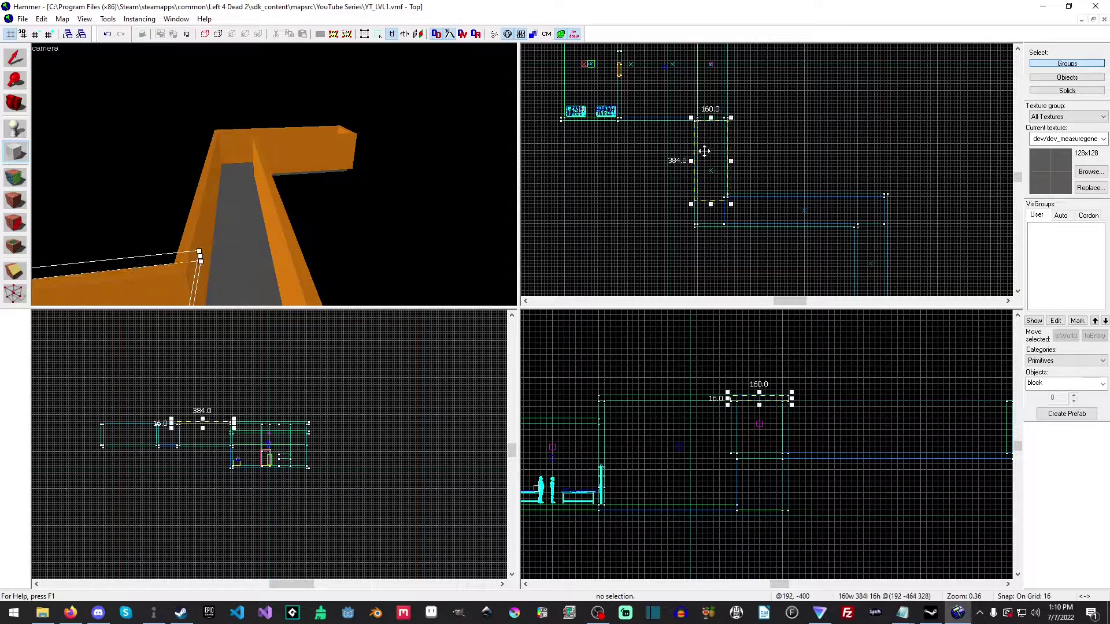
key("z")
key("w")
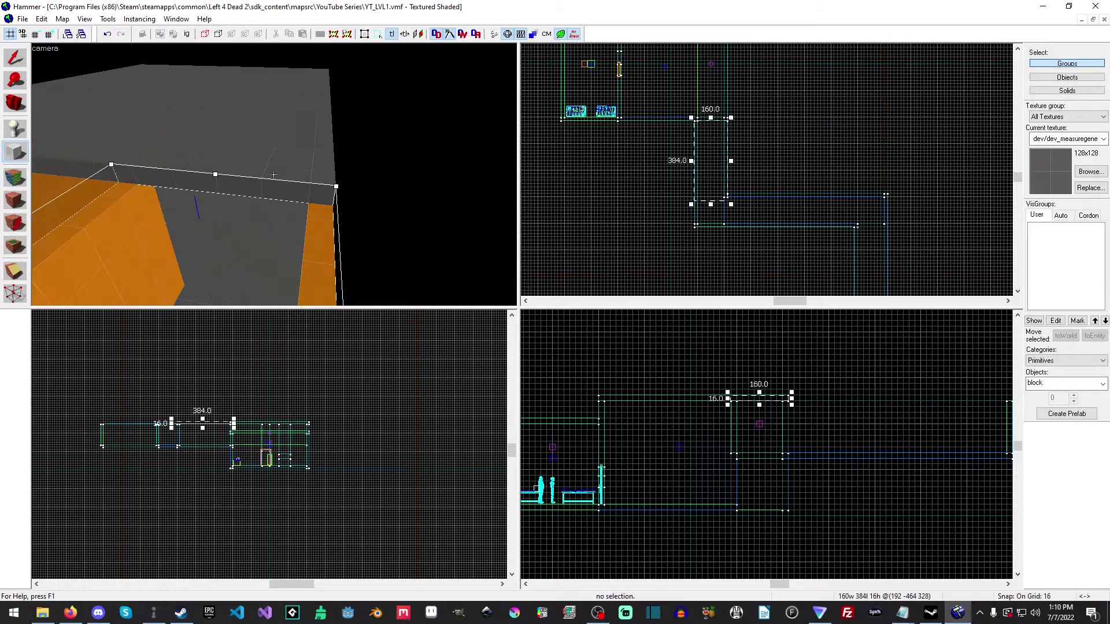
key("z")
scroll(692, 191, "up", 4)
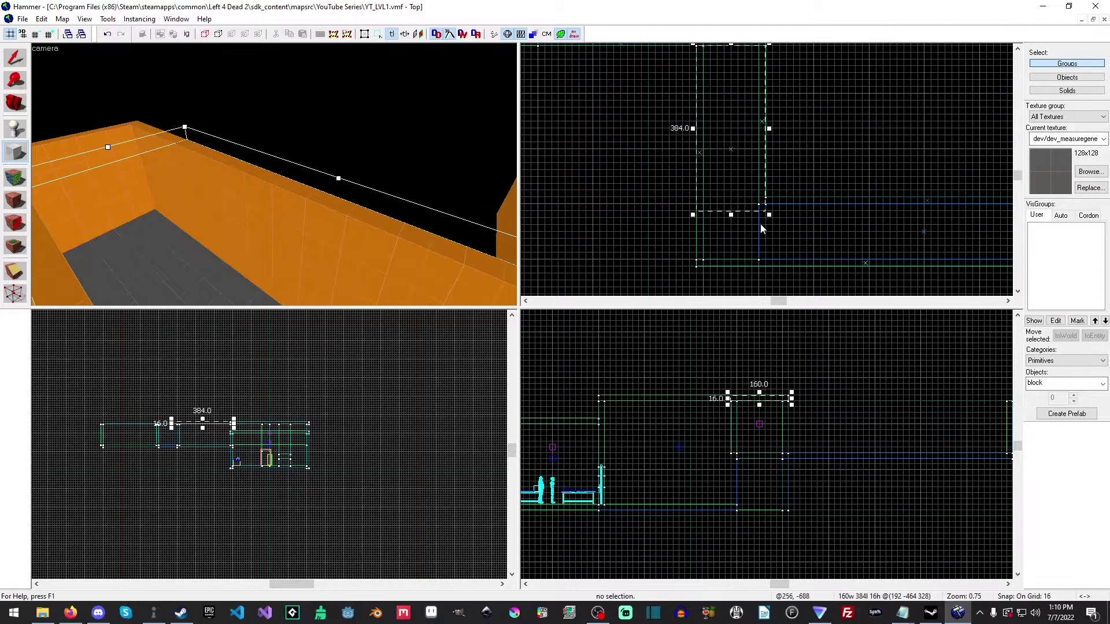
left_click_drag(731, 214, 732, 270)
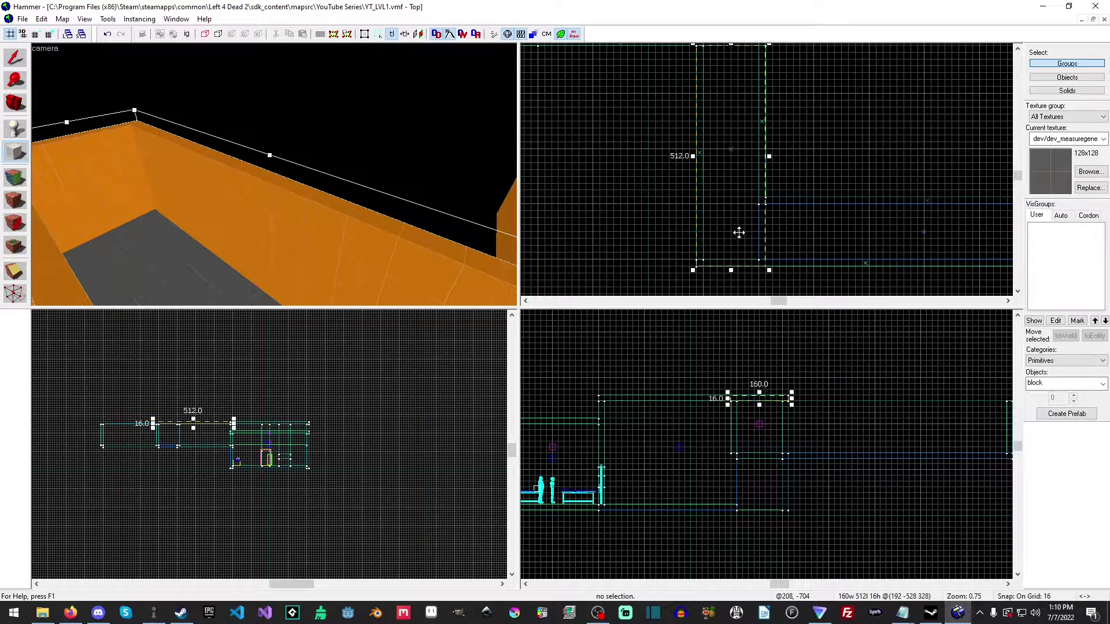
key("Return")
Create a block over the turned corridor section's footprint, from the first ceiling's edge out to the outer faces of the walls.
middle_click_drag(826, 209, 666, 184)
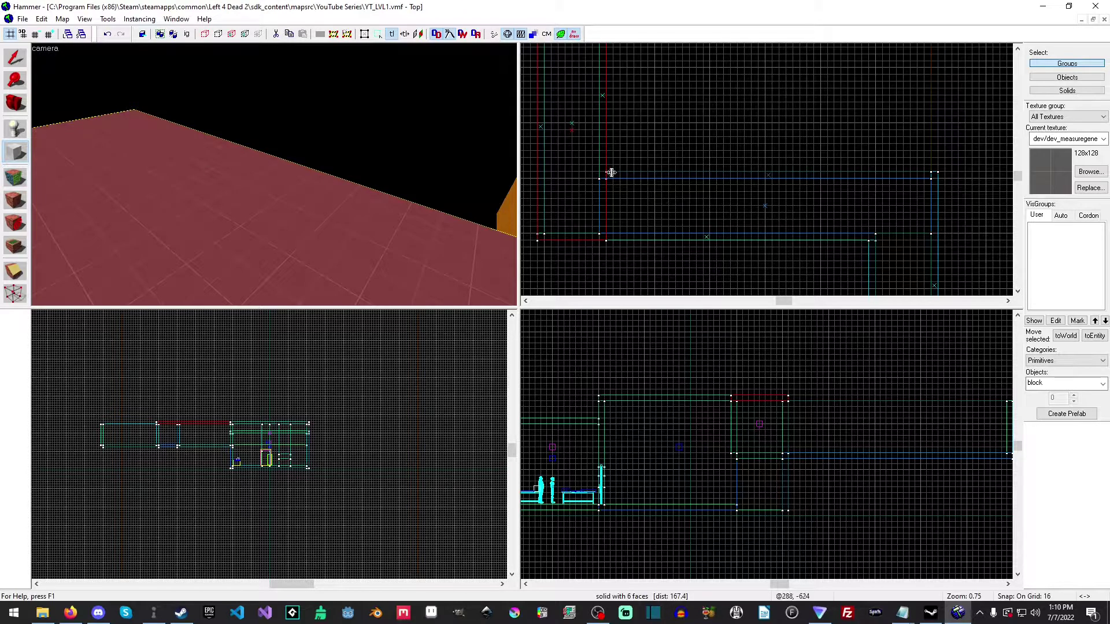
left_click_drag(934, 176, 606, 238)
left_click_drag(770, 177, 772, 170)
key("Return")
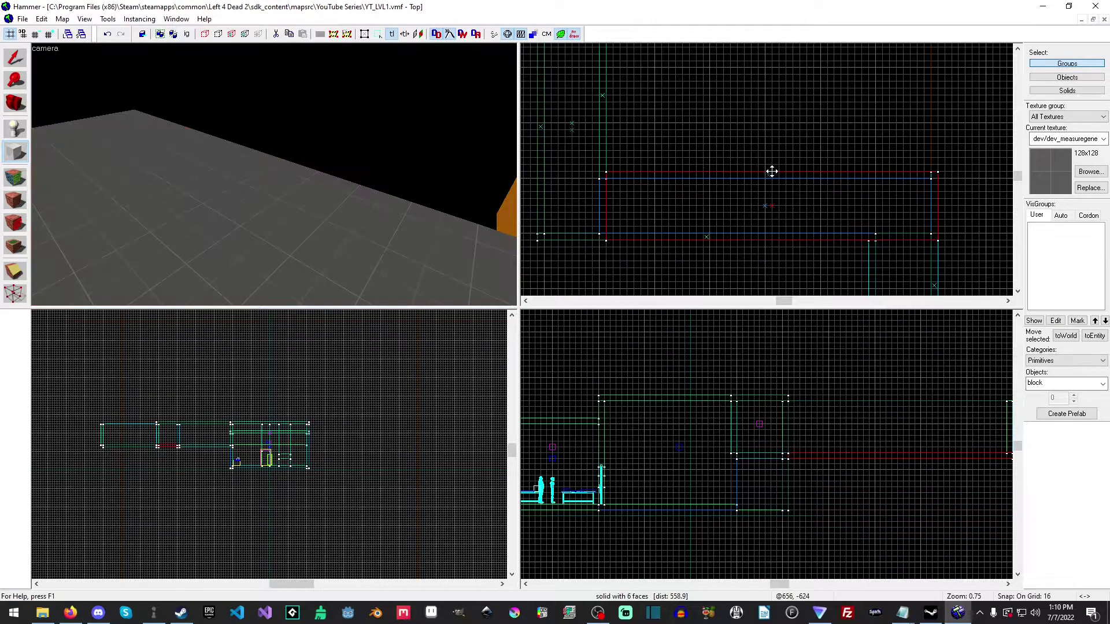
Create a block 160 wide, 384 long and 16 thick over the last corridor section.
middle_click_drag(846, 231, 649, 50)
mouse_move(673, 228)
left_mouse_down()
mouse_move(763, 82)
mouse_move(744, 57)
left_mouse_up()
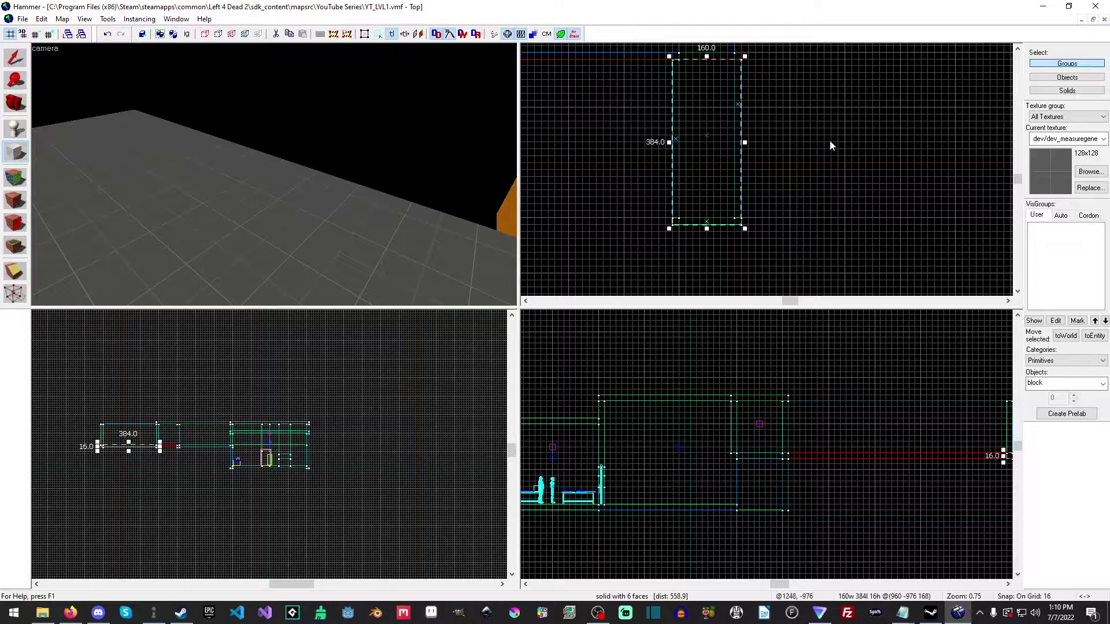
key("Return")
key("z")
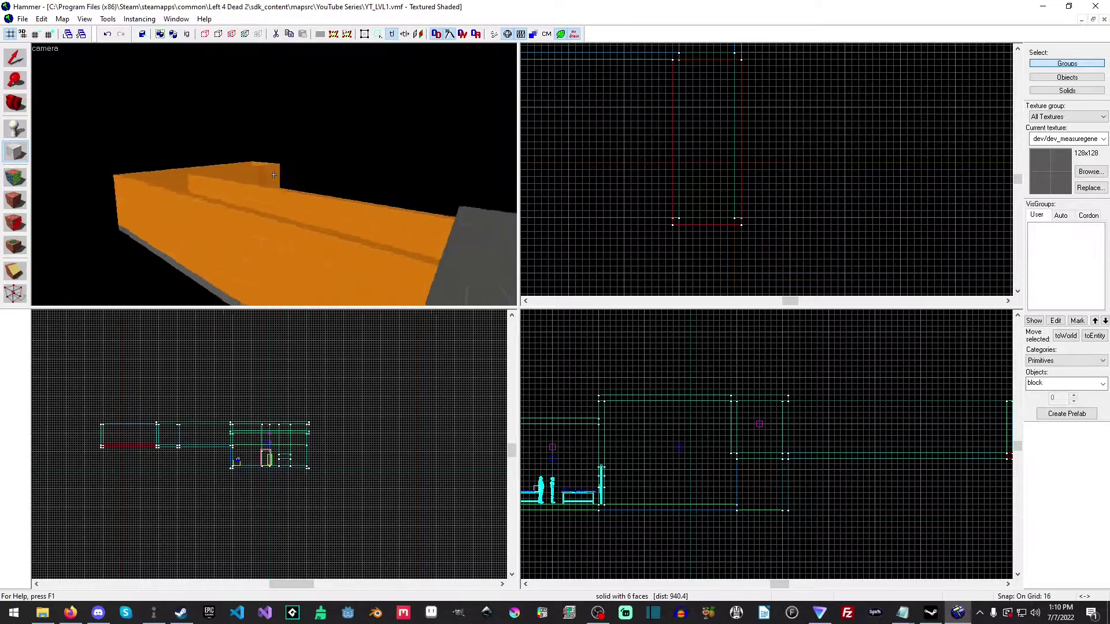
Undo the last two blocks created over the turned and final corridor sections.
key("w")
key("a")
key("z")
key("ctrl+z")
key("ctrl+z")
Using the first corridor ceiling's height, create a 16 thick ceiling over the turned section, reaching the outer faces of its walls.
left_click(15, 59)
left_click(324, 129)
left_click(482, 164)
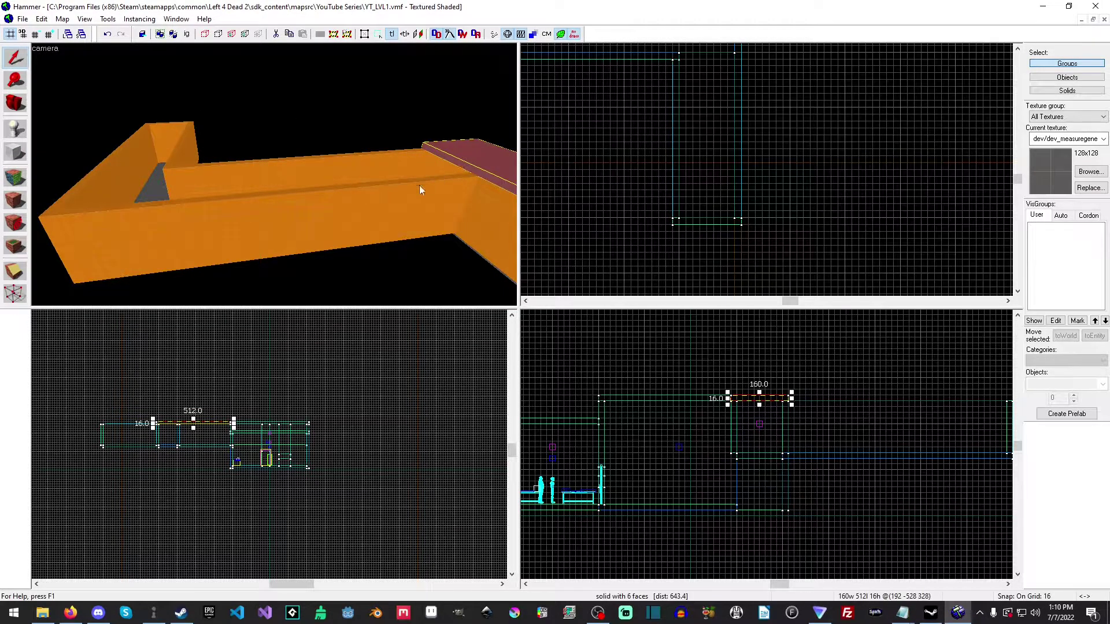
left_click(16, 152)
middle_click_drag(557, 161, 669, 211)
left_click_drag(610, 161, 707, 205)
left_click_drag(657, 183, 636, 176)
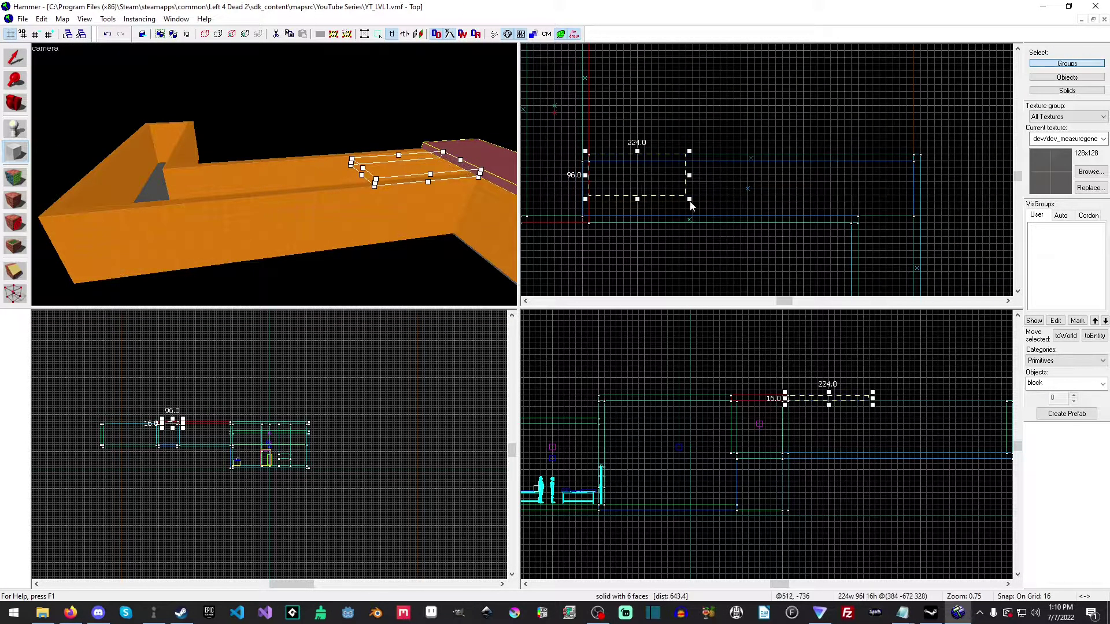
left_click_drag(689, 199, 922, 227)
key("Return")
Create a ceiling 160 wide, 384 long and 16 thick over the last corridor section, and save the map.
middle_click_drag(880, 288, 776, 143)
left_click_drag(751, 250, 820, 76)
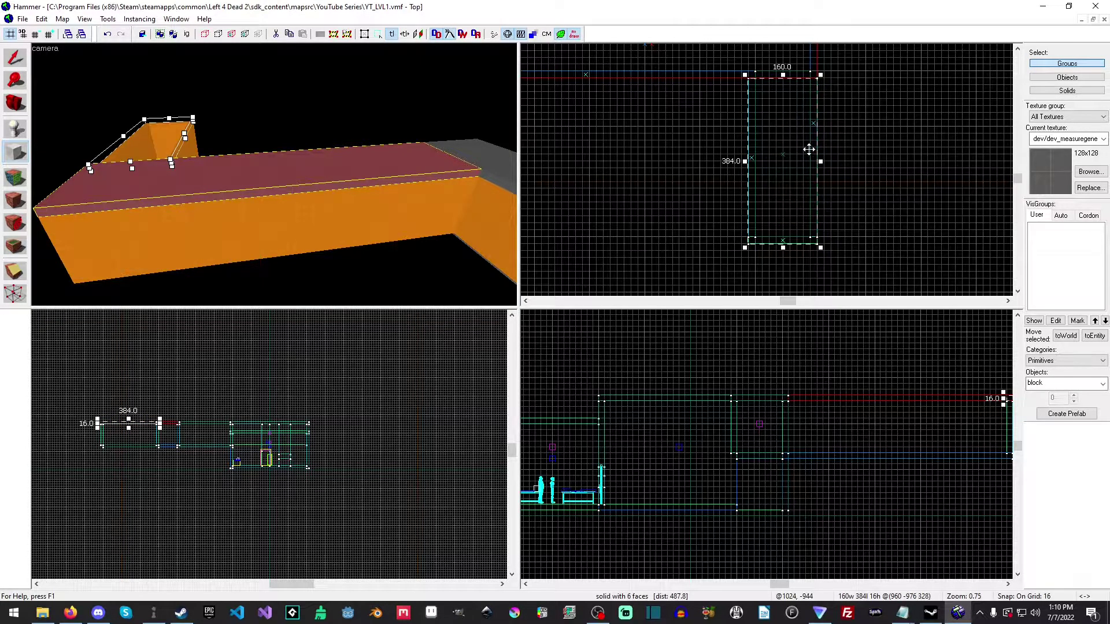
key("Return")
left_click(23, 19)
left_click(49, 71)
Clear the selection and inspect the ledge room and the corridor's walls, floors and ceilings from inside.
left_click(14, 64)
left_click(322, 119)
key("z")
key("w")
key("w")
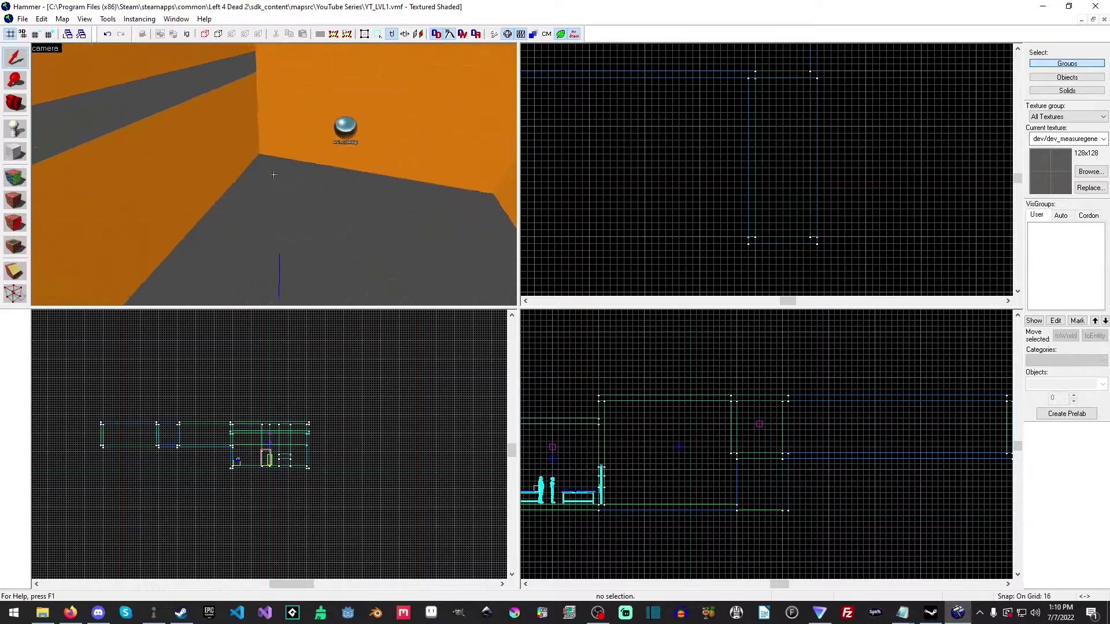
key("z")
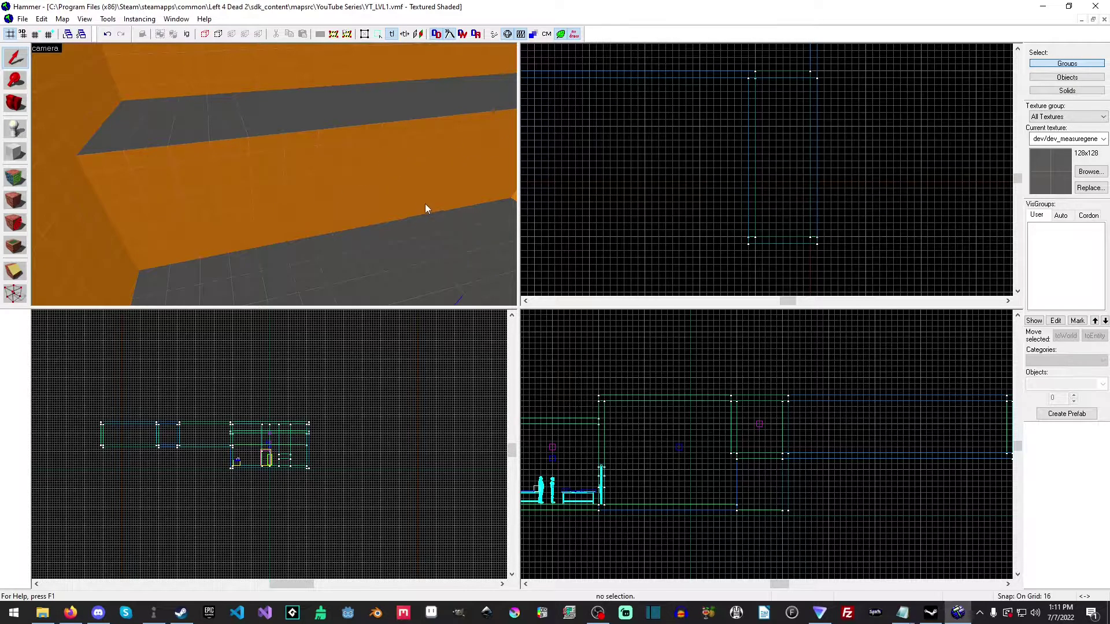
key("z")
key("w")
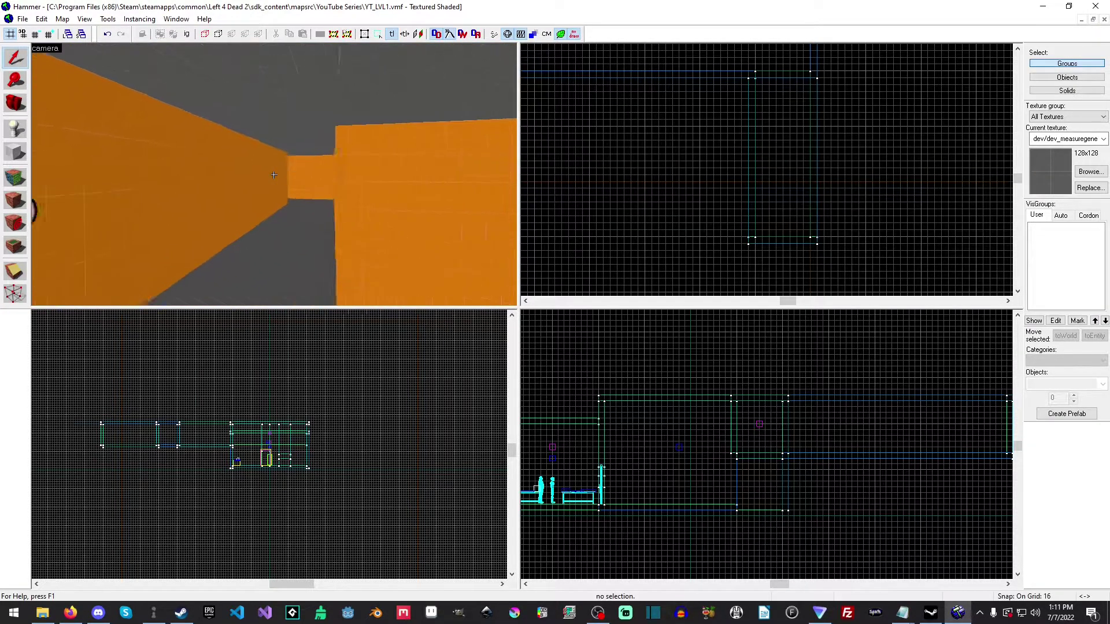
key("d")
key("a")
key("w")
key("w")
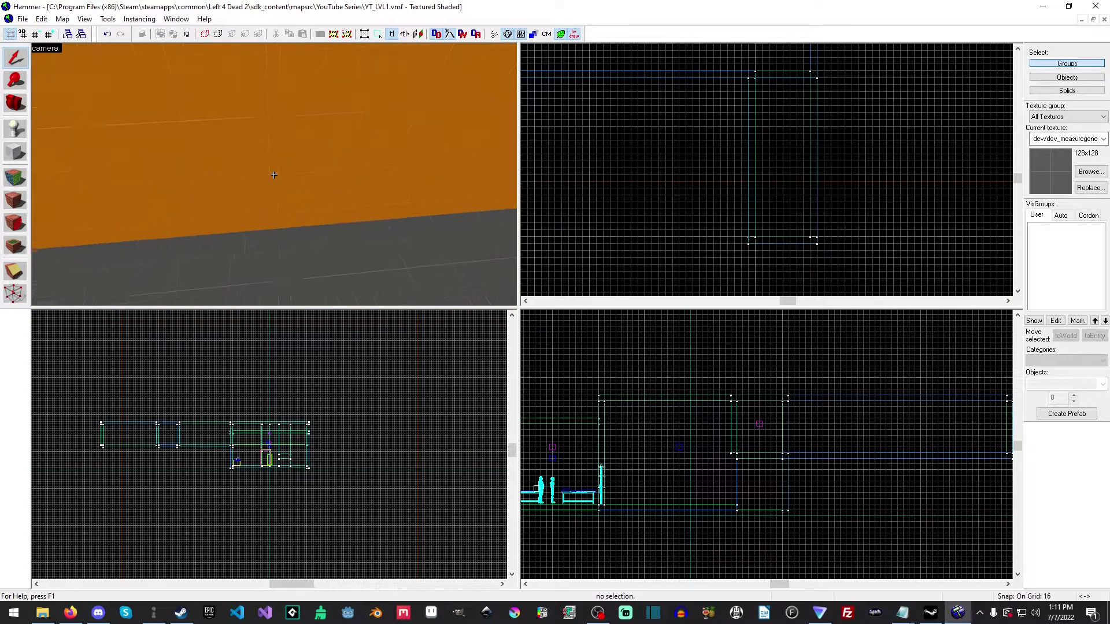
key("w")
Inspect the outside of the ledge room and winding corridor from the side, above and below, checking the room's interior in between.
key("s")
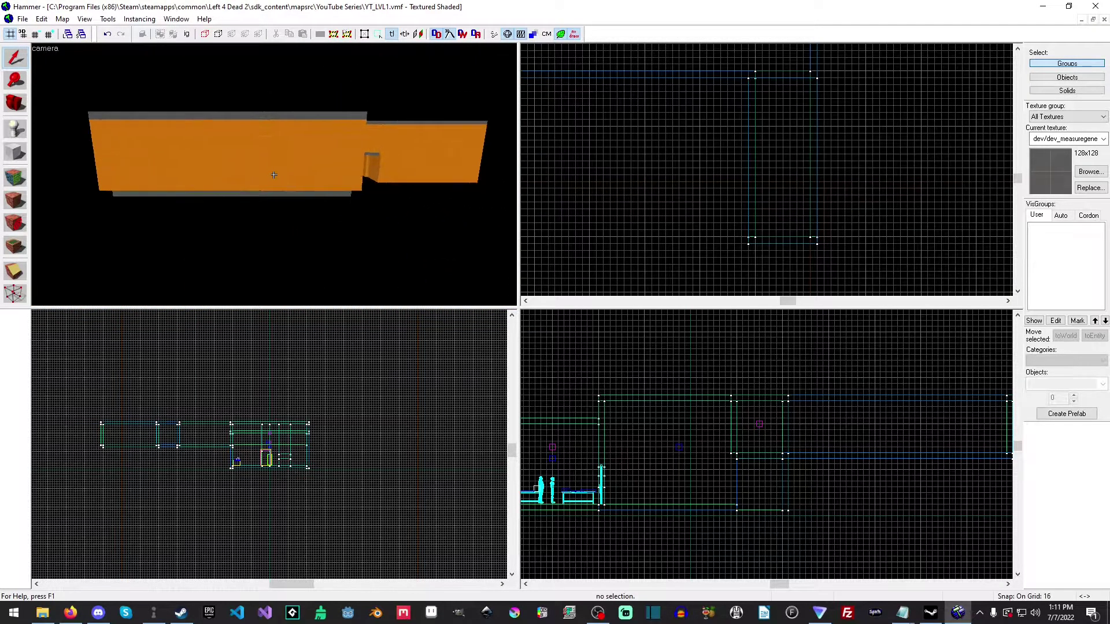
key("a")
key("d")
key("a")
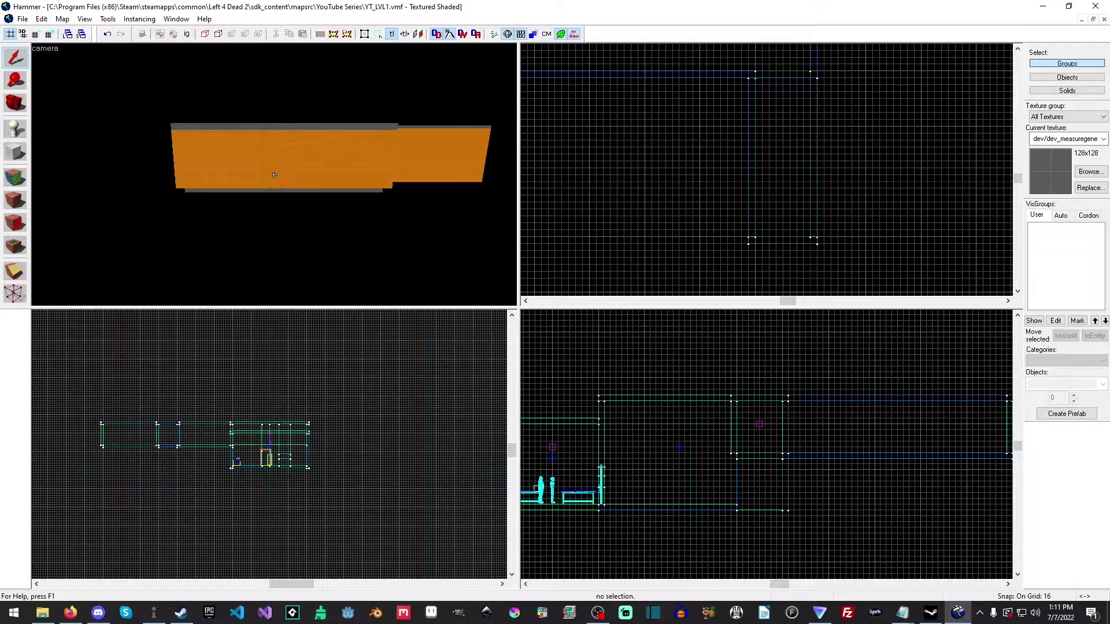
key("w")
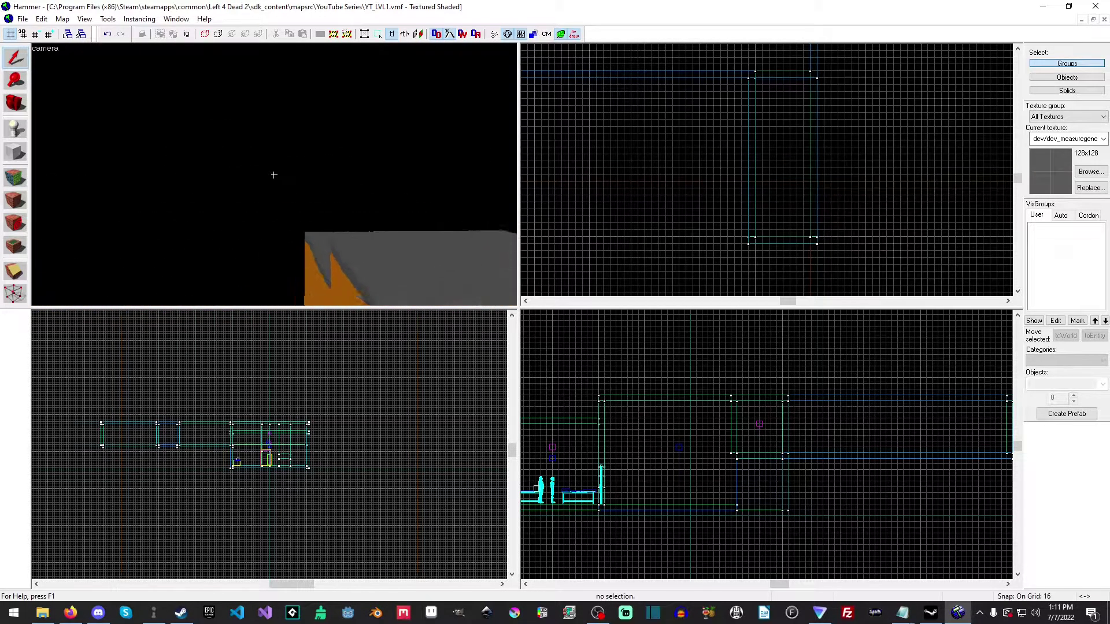
key("s")
key("w")
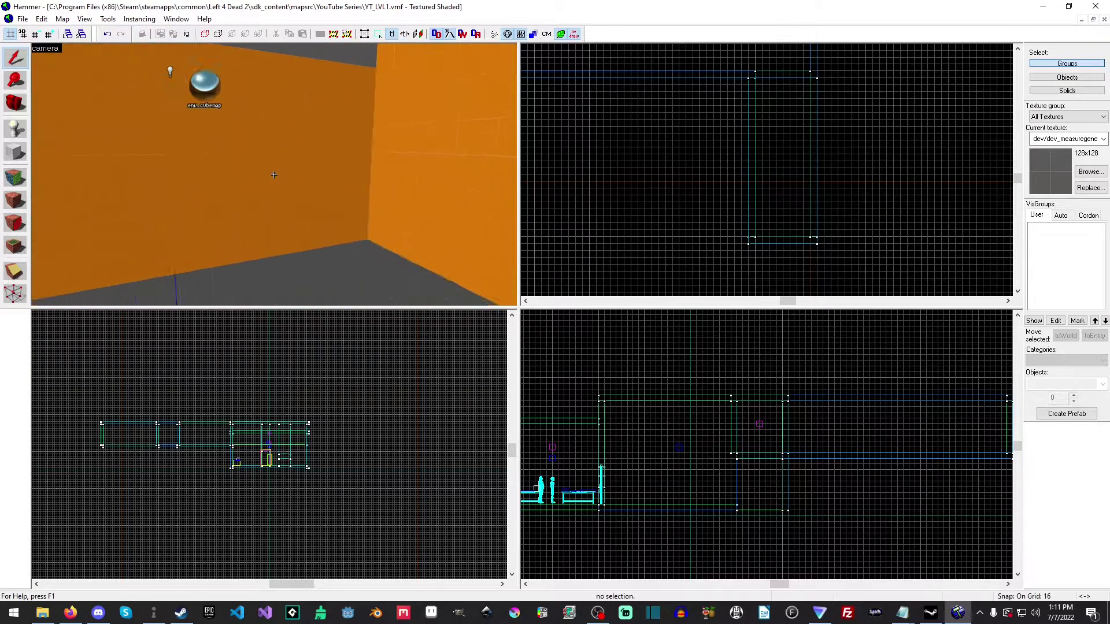
key("w")
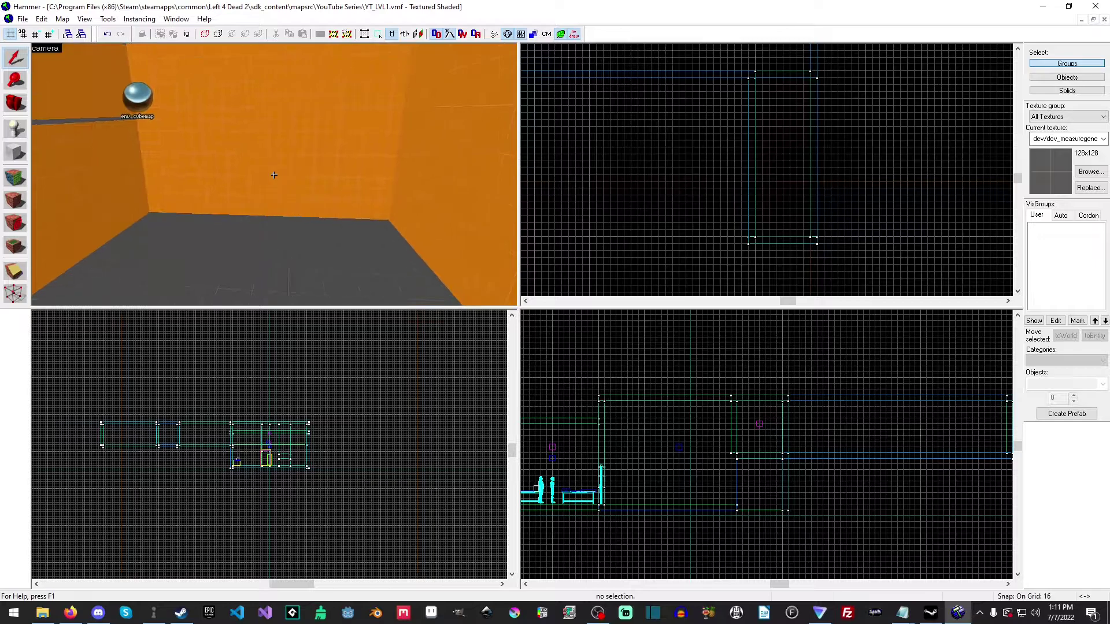
key("w")
key("s")
key("w")
key("w")
key("z")
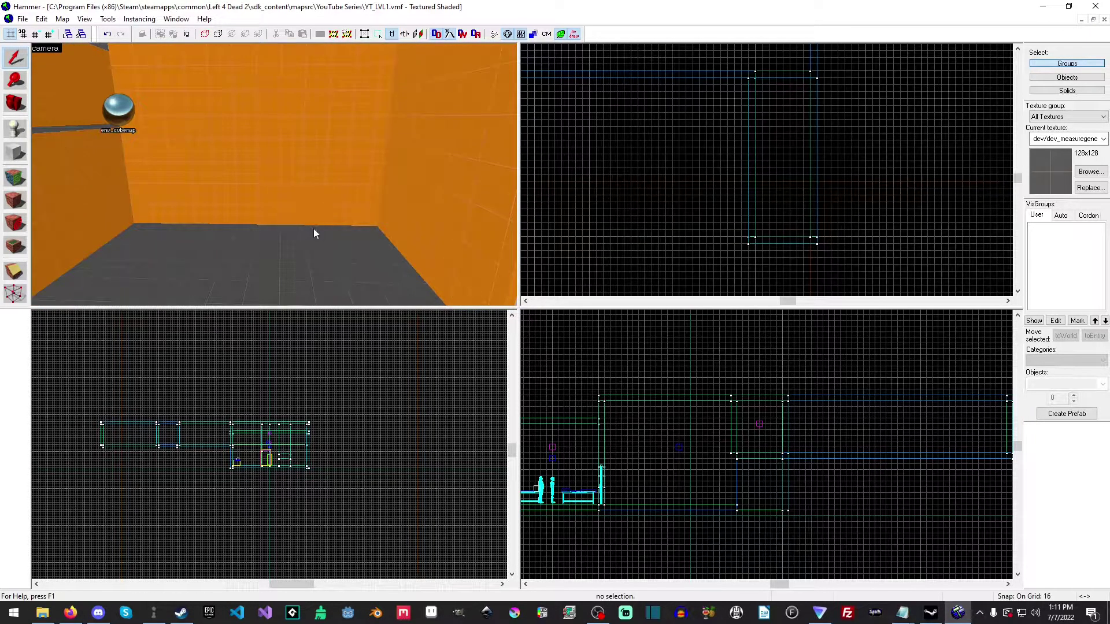
key("z")
key("w")
key("s")
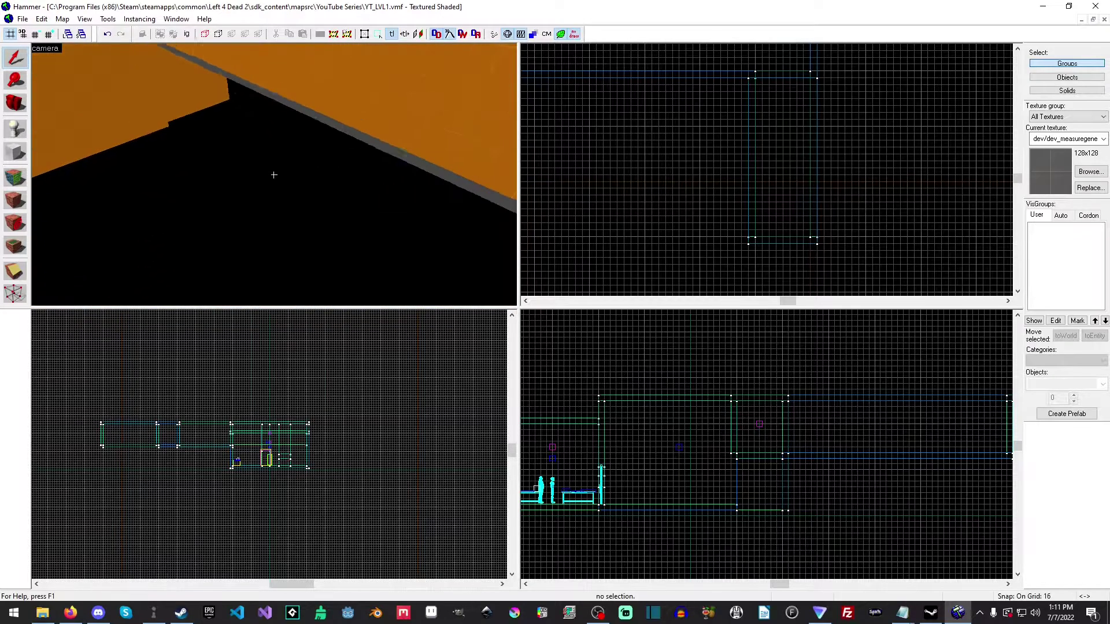
key("z")
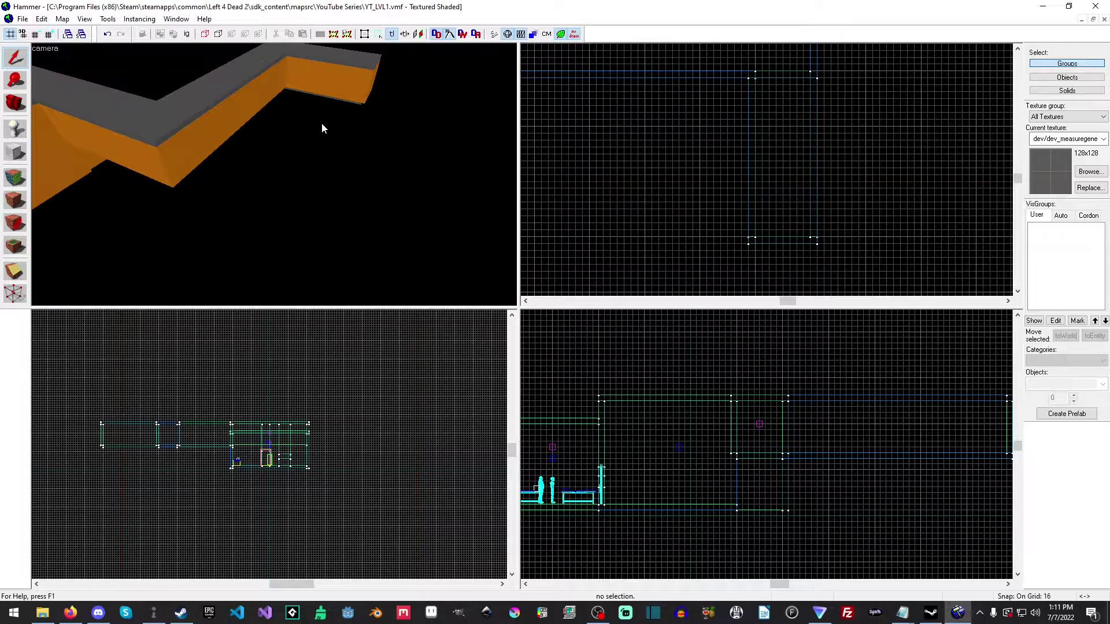
key("z")
key("w")
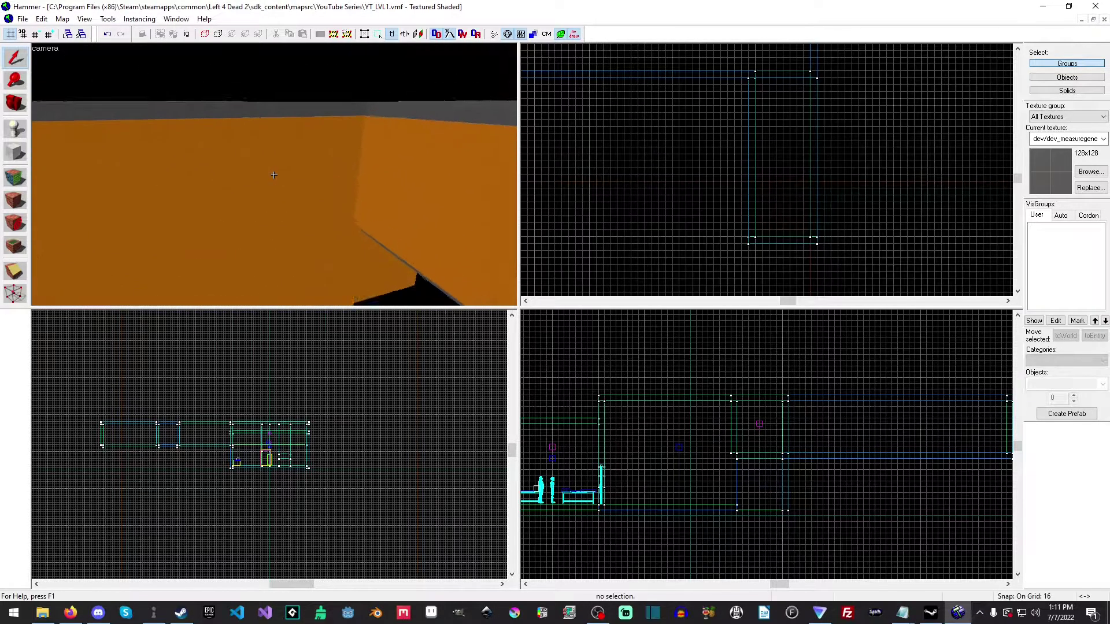
key("s")
Examine the raised ledge from the room floor, selecting the ledge block and clearing the selection again.
key("z")
key("z")
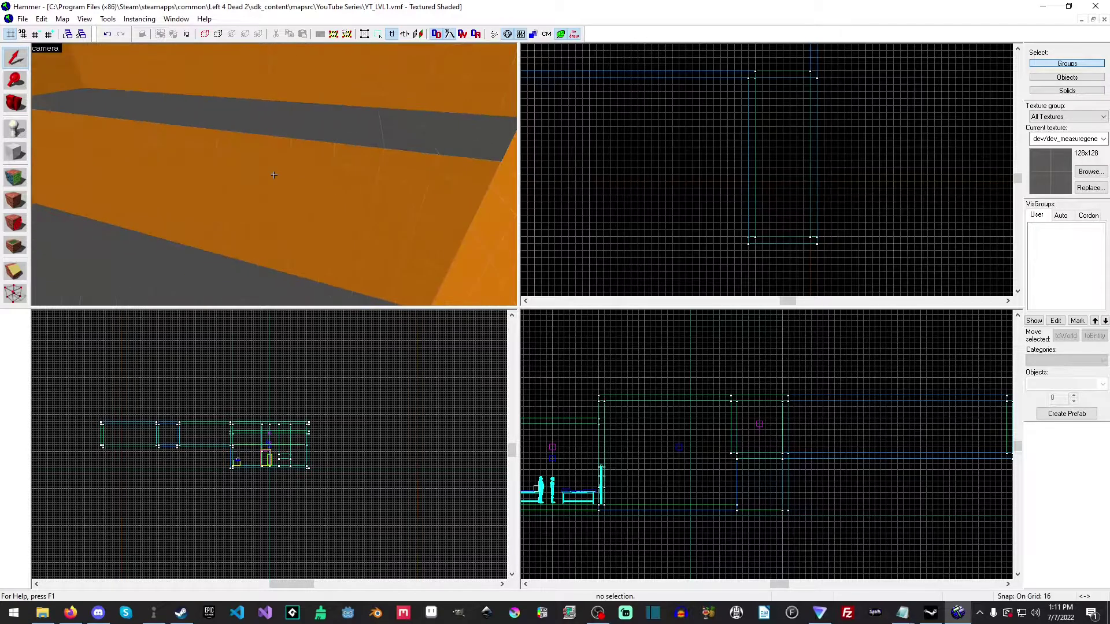
key("z")
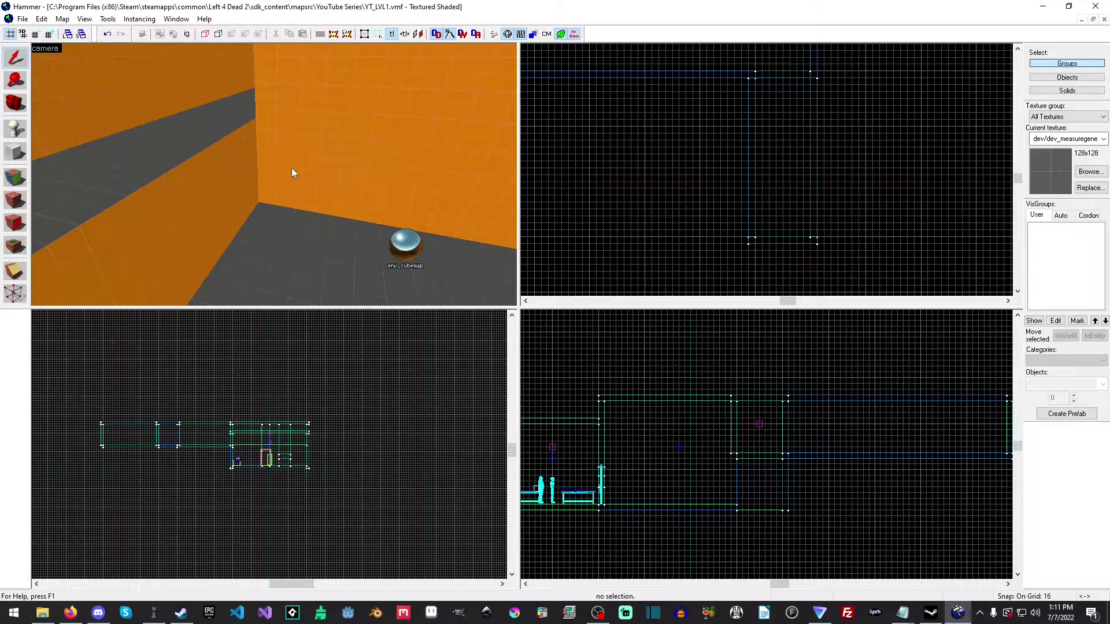
key("z")
key("w")
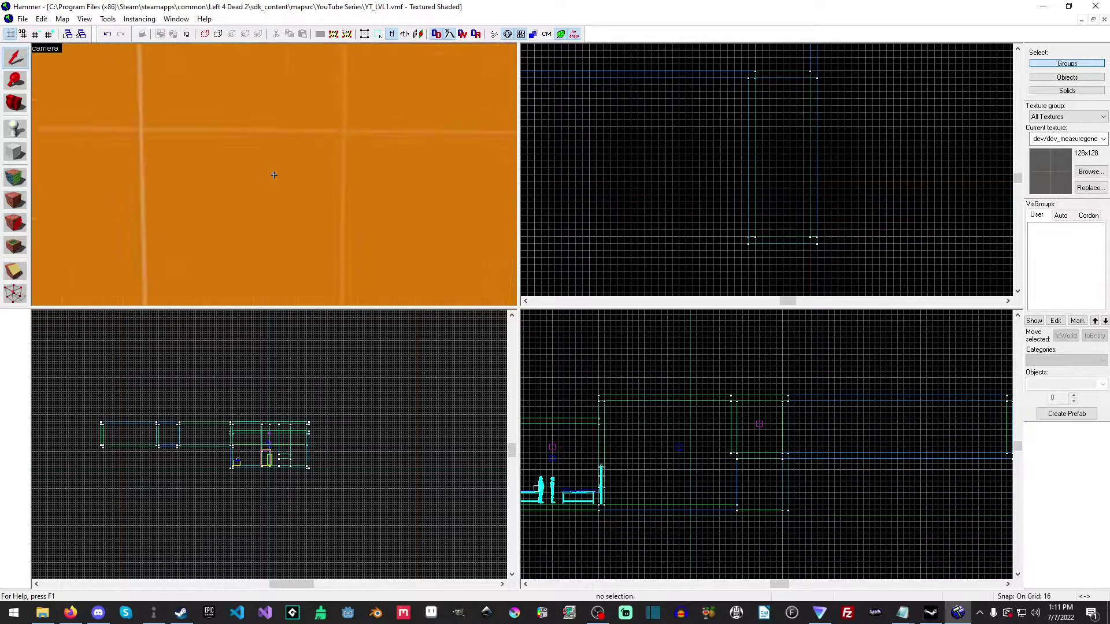
key("w")
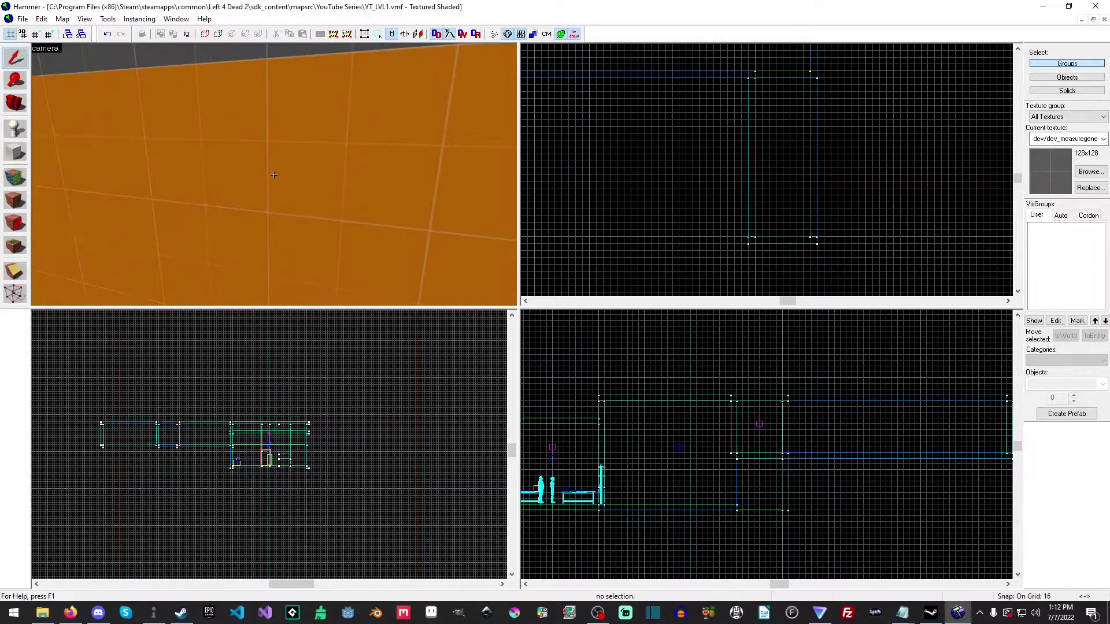
key("s")
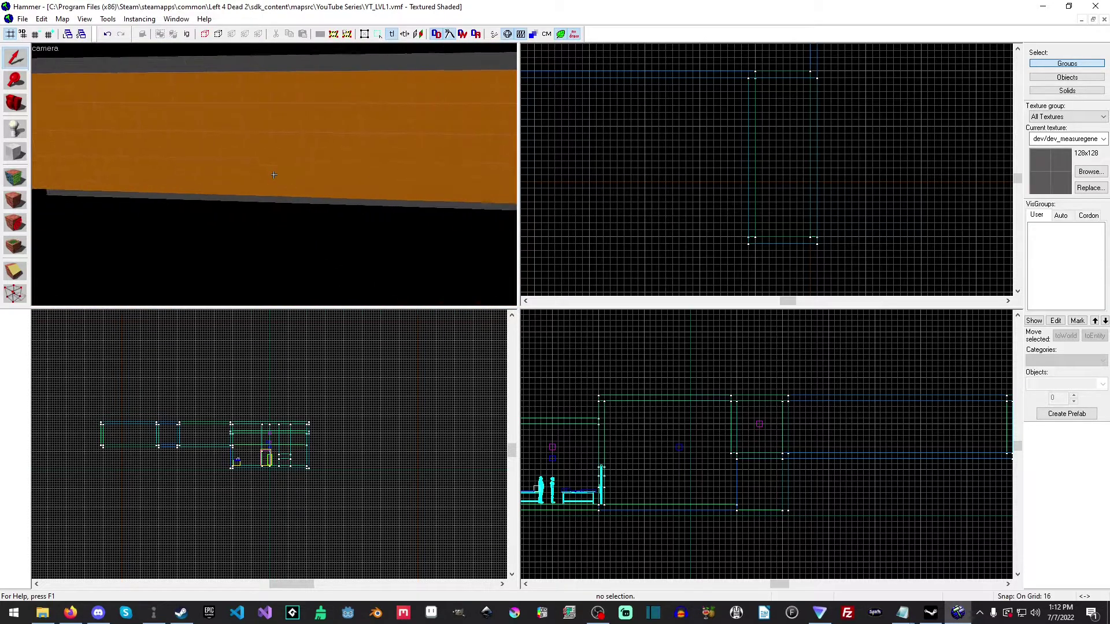
key("w")
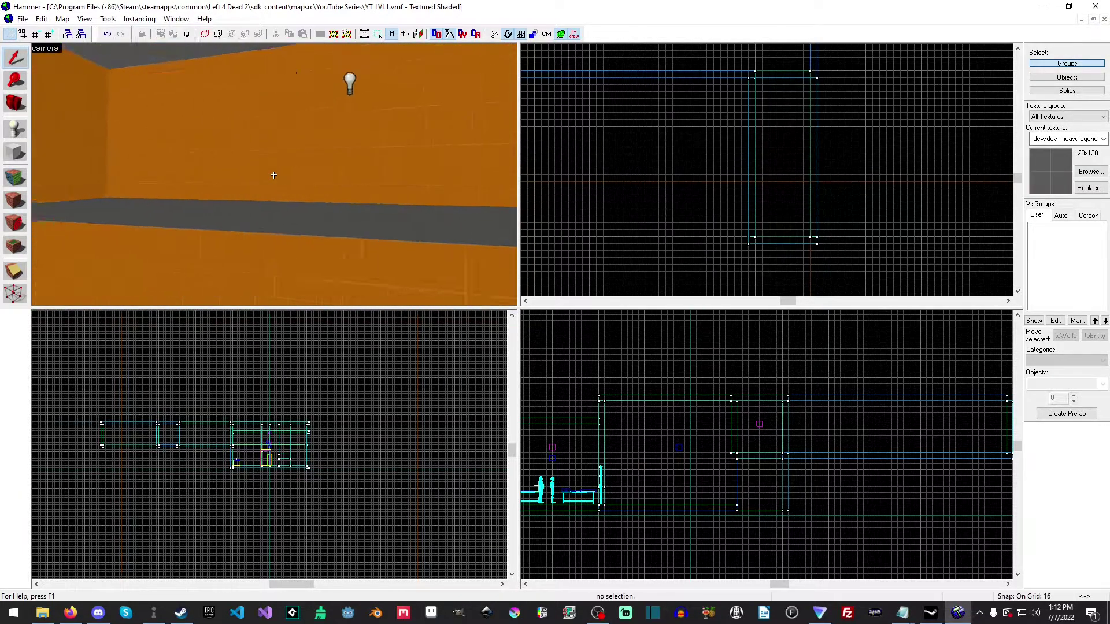
key("z")
left_click(292, 174)
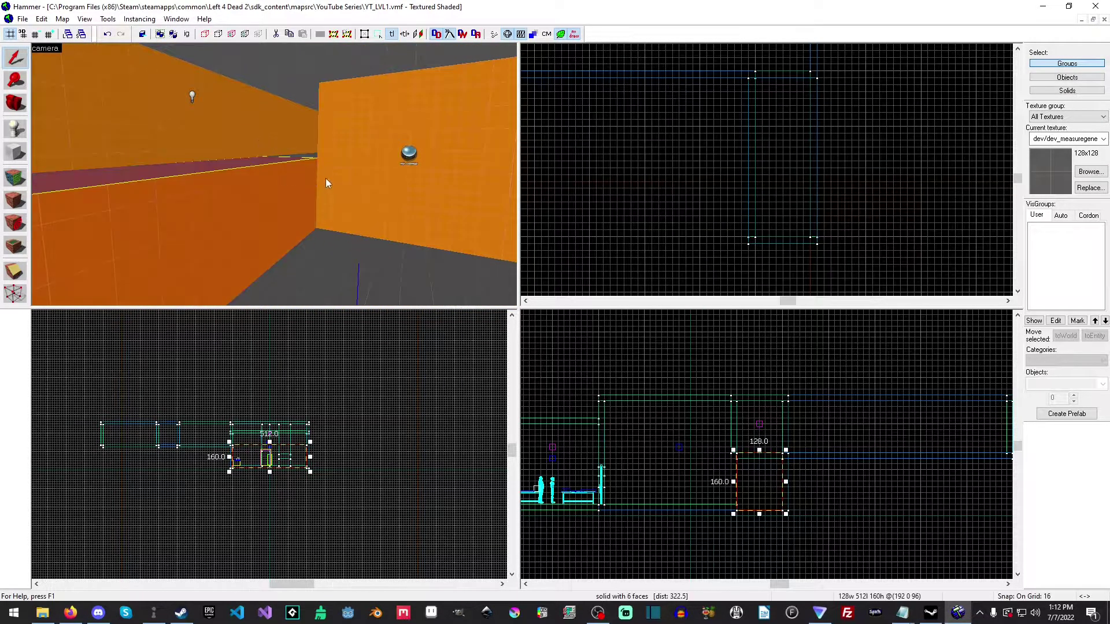
key("z")
key("z")
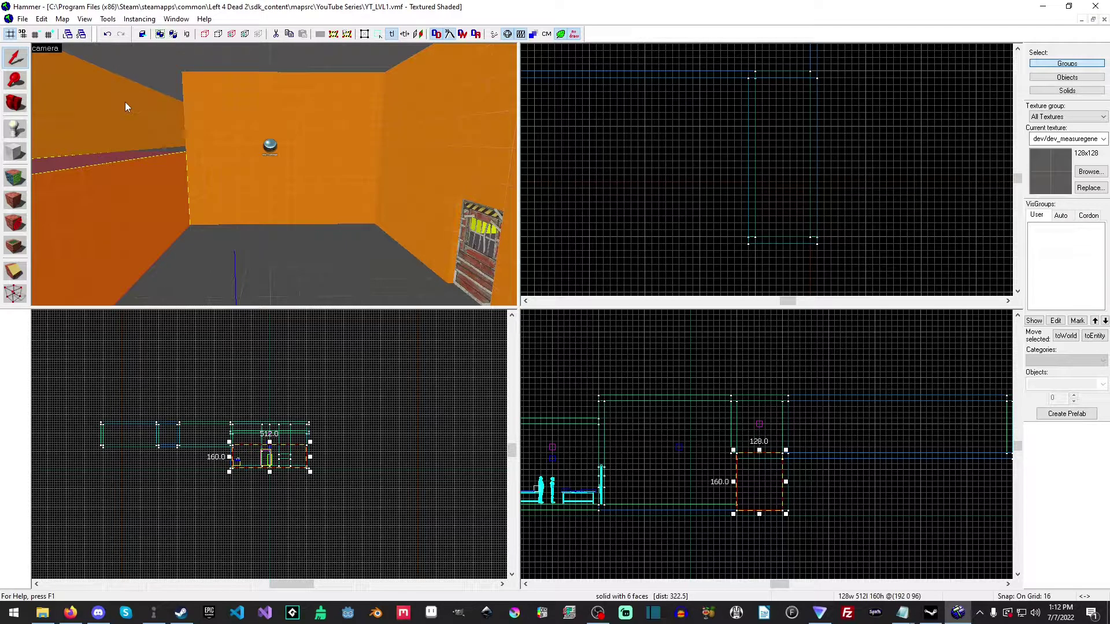
key("Escape")
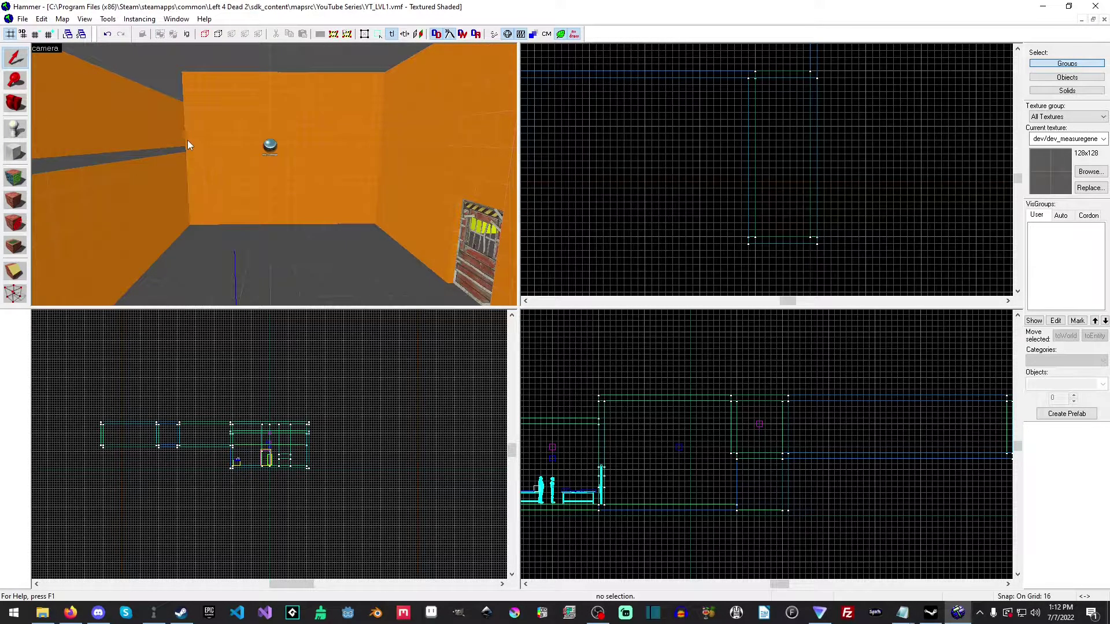
Place a prop_static entity on the room floor at the foot of the ledge wall.
left_click(16, 128)
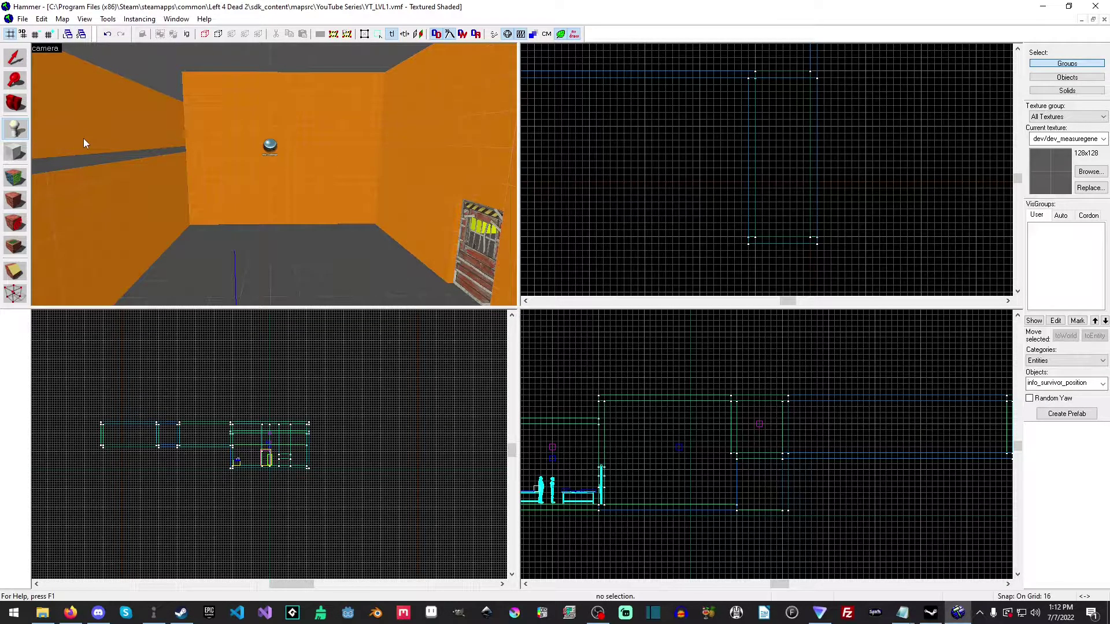
key("z")
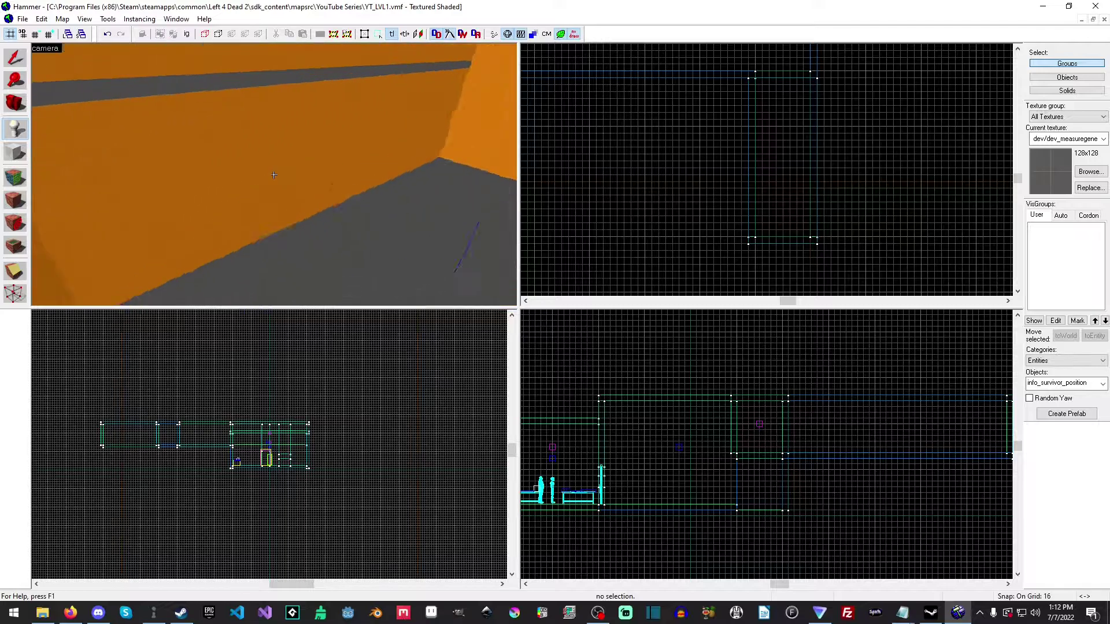
key("z")
left_click(1061, 382)
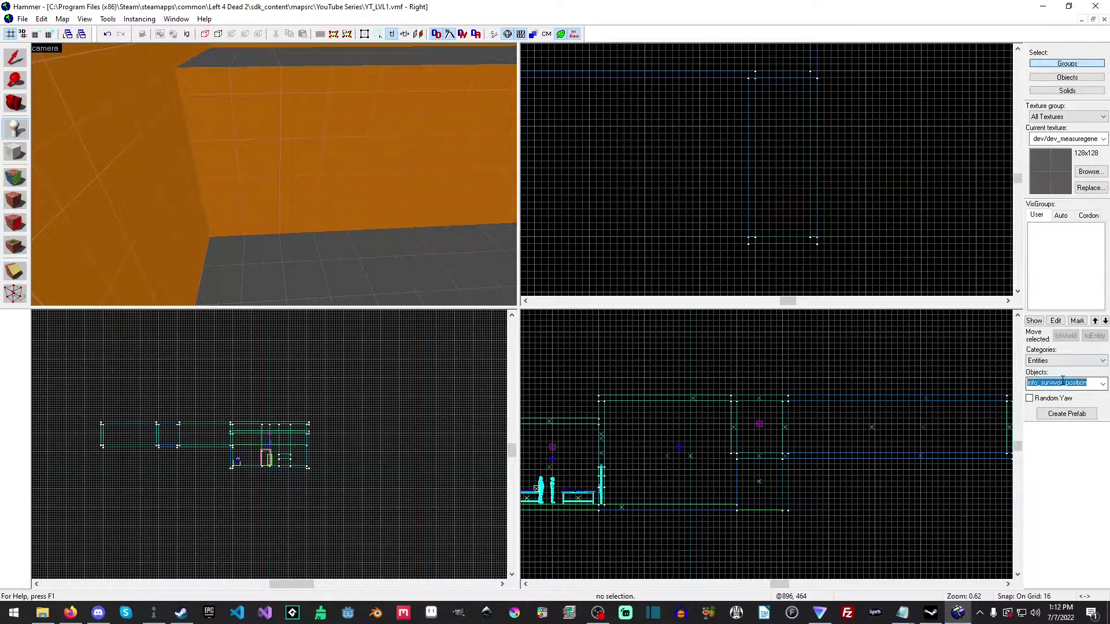
type("prop_sta")
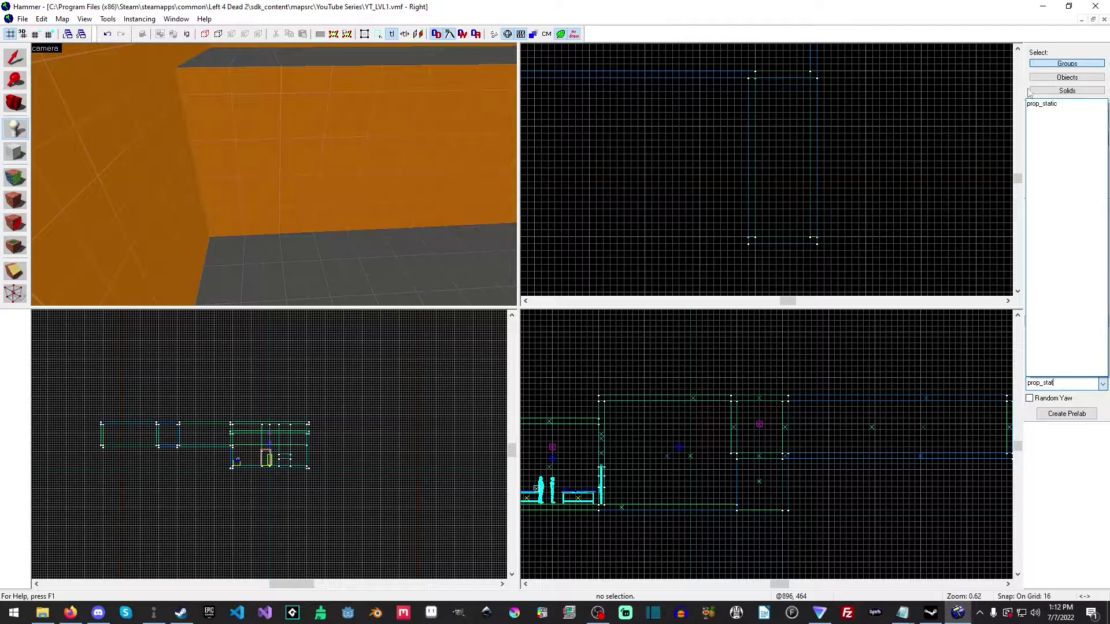
type("t")
left_click(1041, 104)
left_click(317, 249)
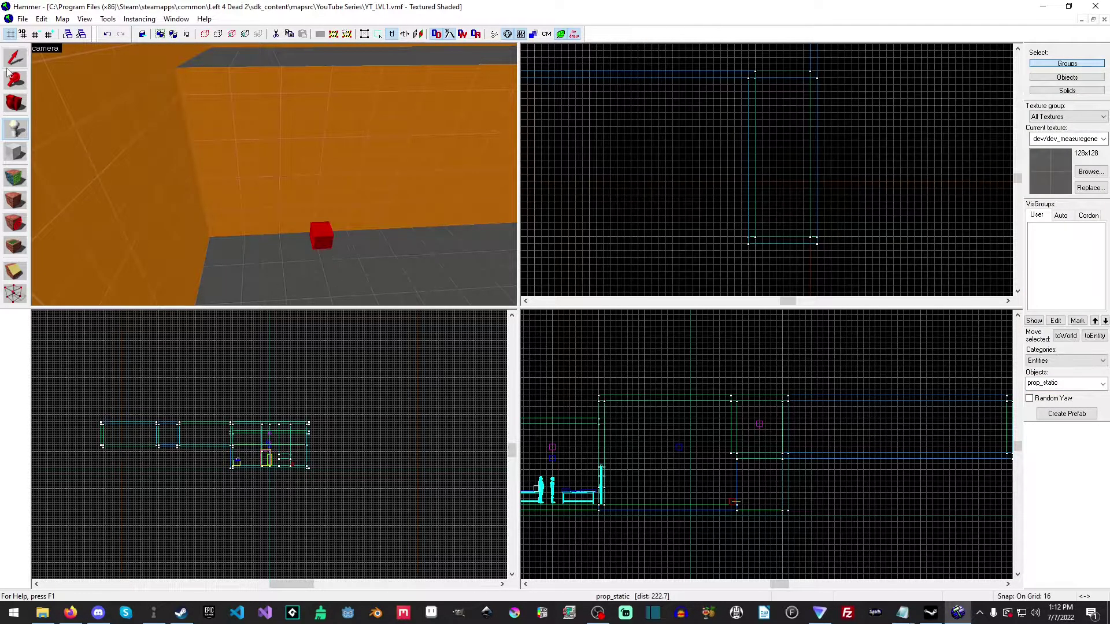
Open the floor prop's world model selection and search the model library for "ladder".
left_click(15, 59)
double_click(322, 230)
left_click(457, 312)
left_click(627, 268)
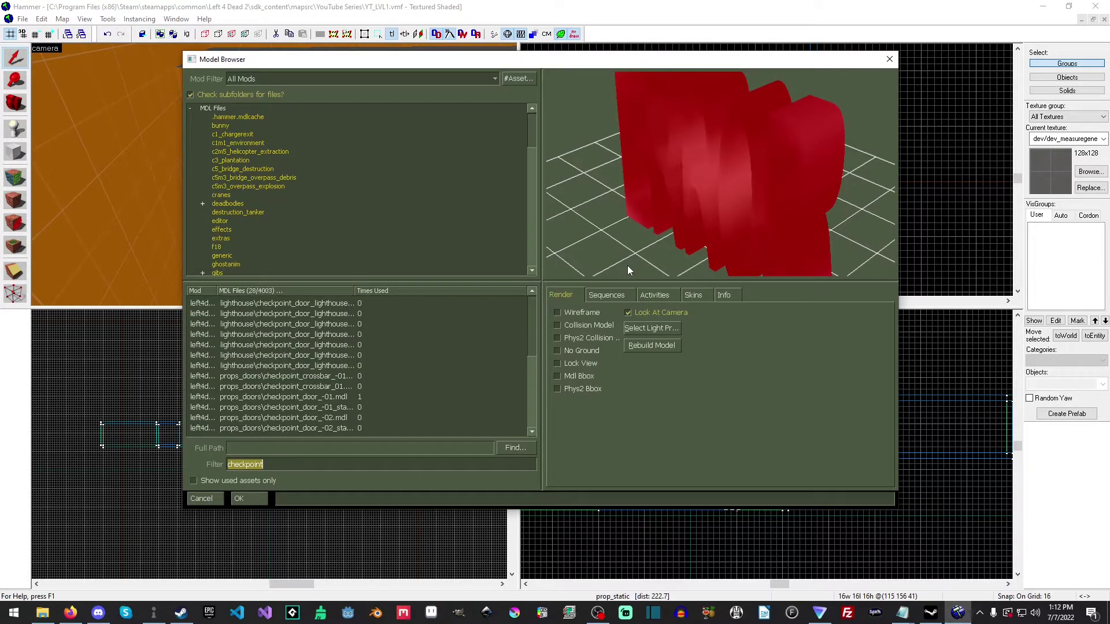
type("ladder")
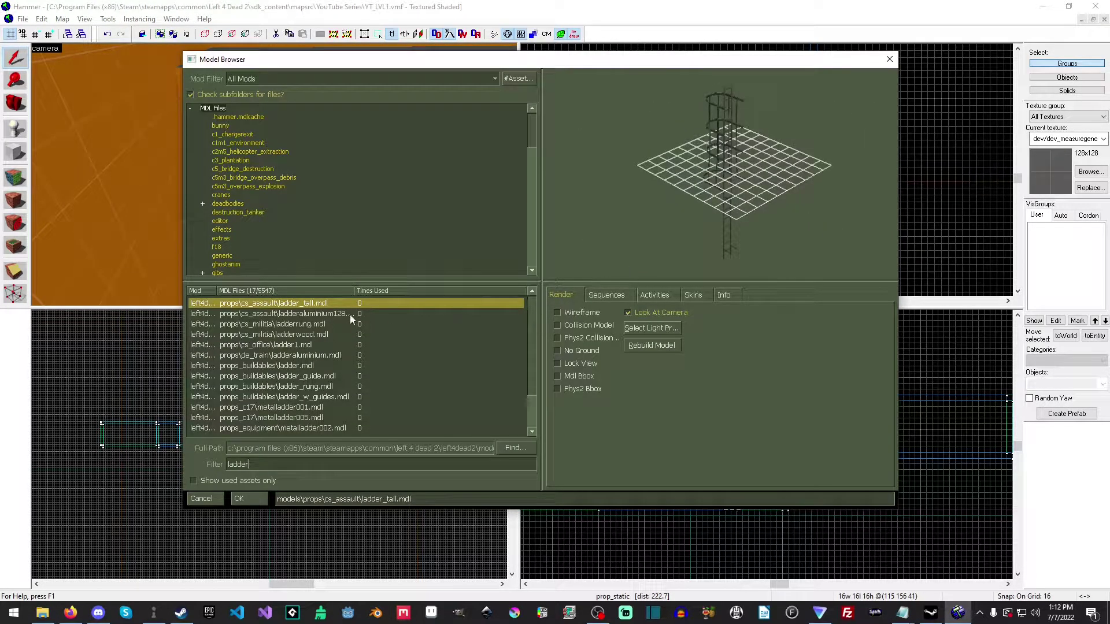
Compare the ladder models and assign props\cs_militia\ladderwood.mdl to the prop, keeping its properties window clear of the map views.
left_click(335, 324)
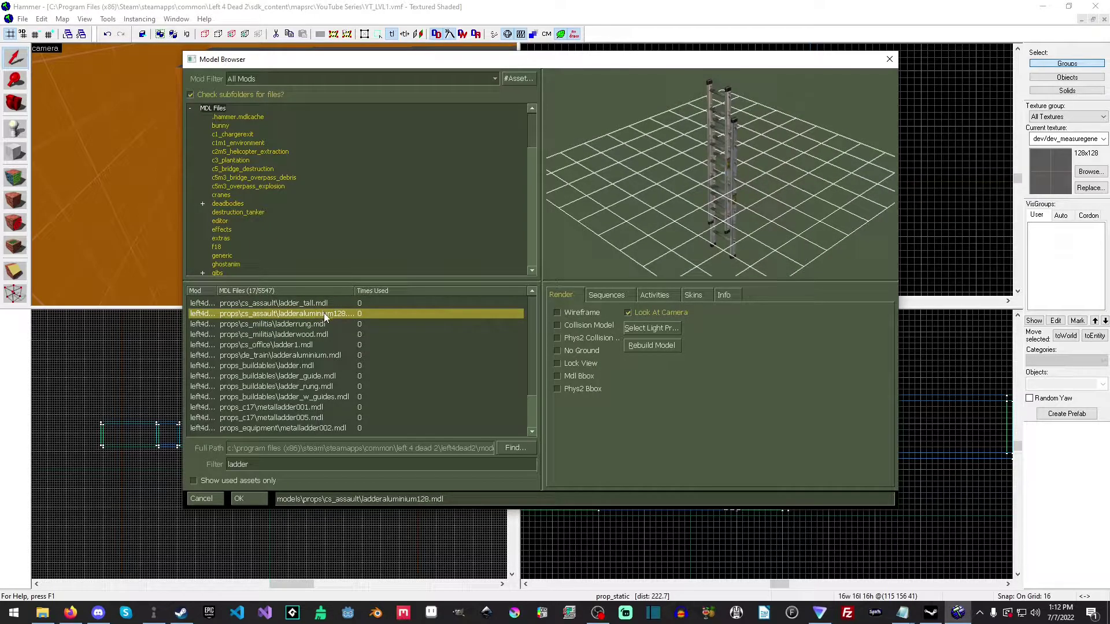
left_click(325, 337)
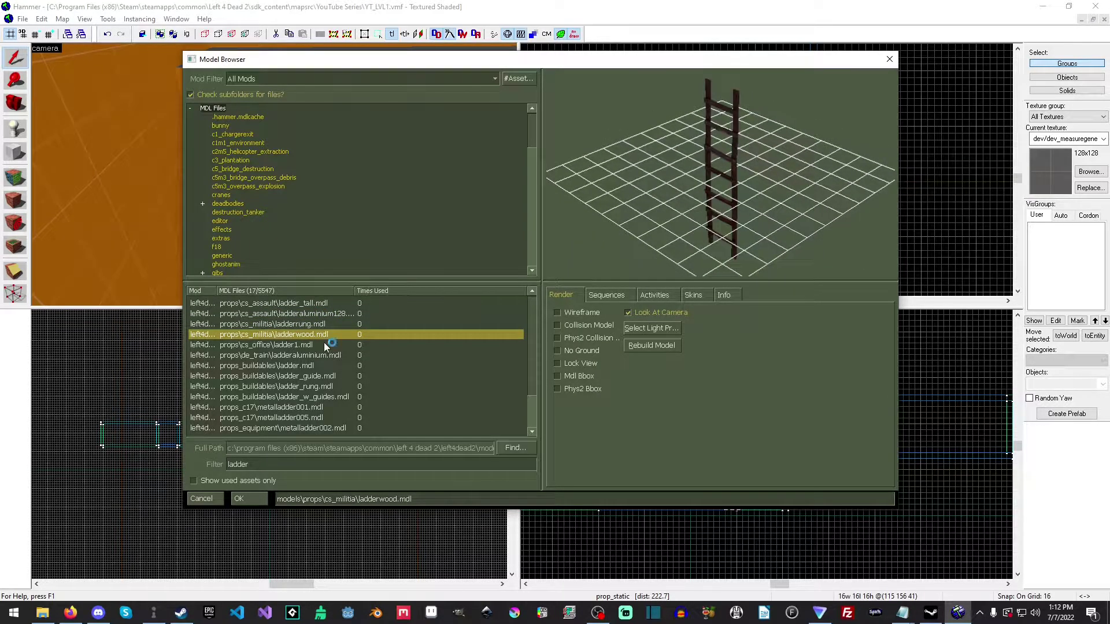
left_click(323, 342)
double_click(324, 338)
left_click(721, 444)
left_click_drag(650, 174, 796, 103)
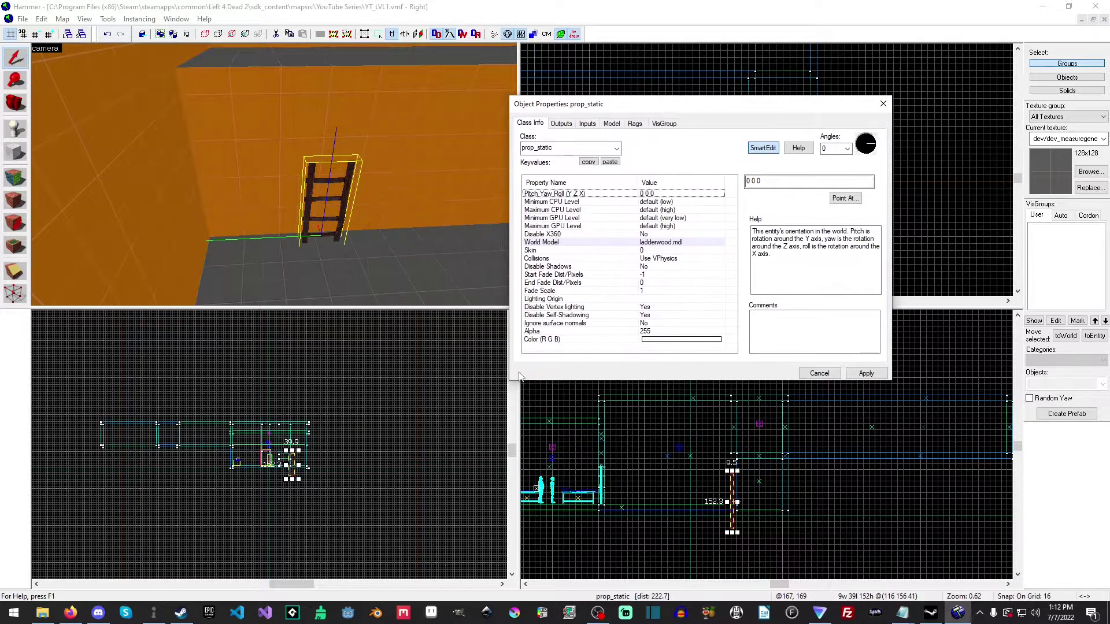
Raise the ladder out of the floor, then fine-tune its height on a 2-unit grid so its feet meet the floor.
scroll(174, 485, "up", 3)
left_click_drag(183, 489, 196, 441)
scroll(204, 478, "up", 5)
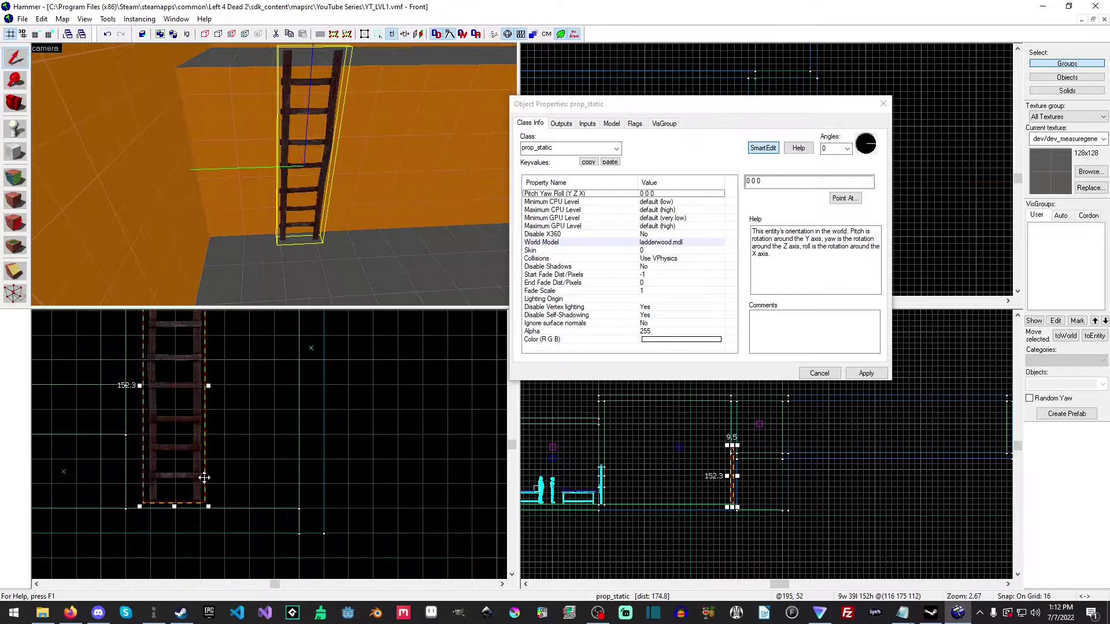
scroll(175, 467, "up", 4)
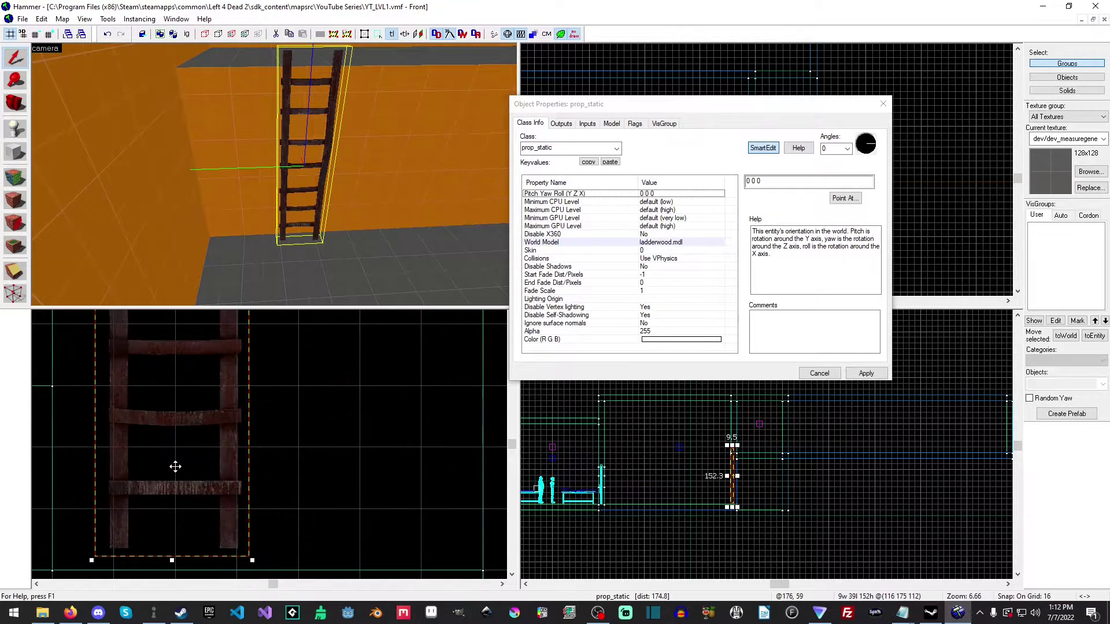
left_click_drag(193, 457, 196, 471)
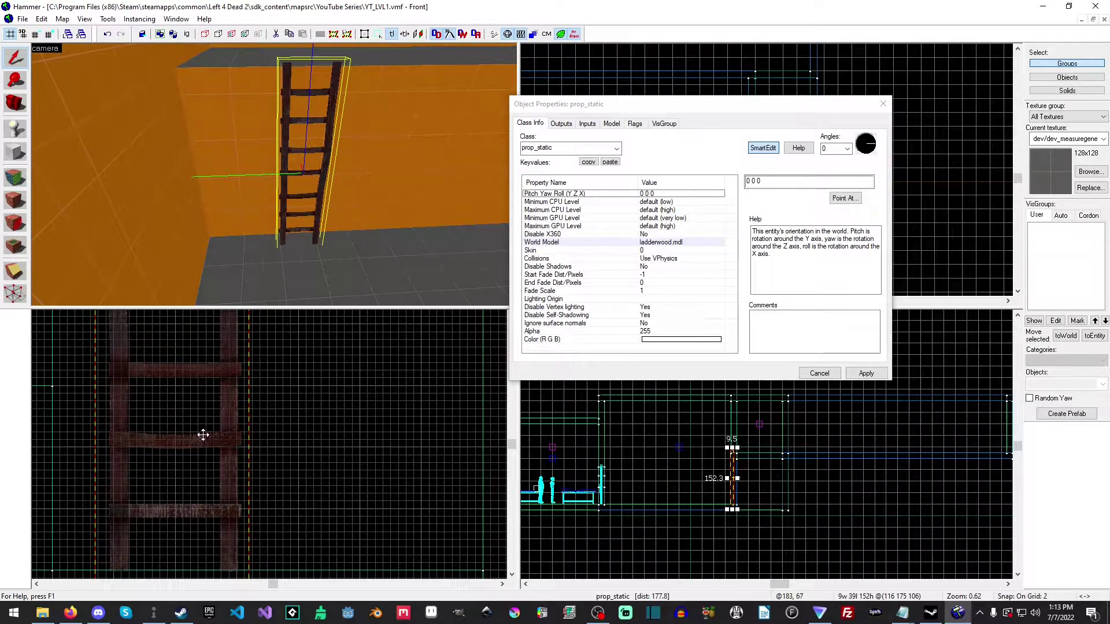
left_click_drag(202, 435, 202, 444)
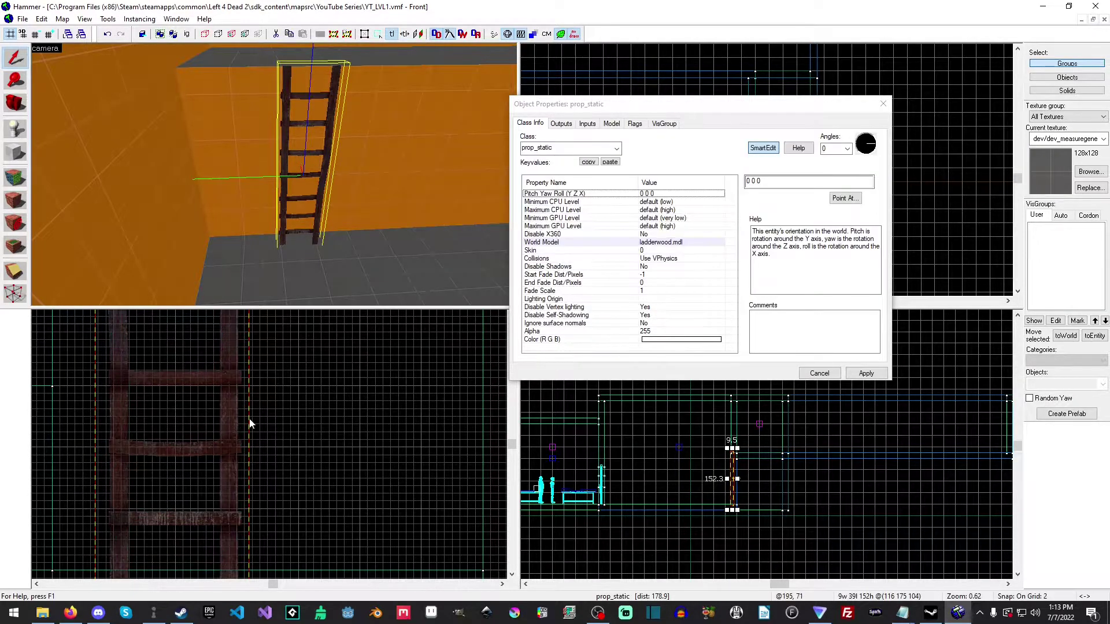
Restore the grid to 16 units, then apply and close the ladder's properties.
key("bracketright")
key("bracketright")
key("bracketright")
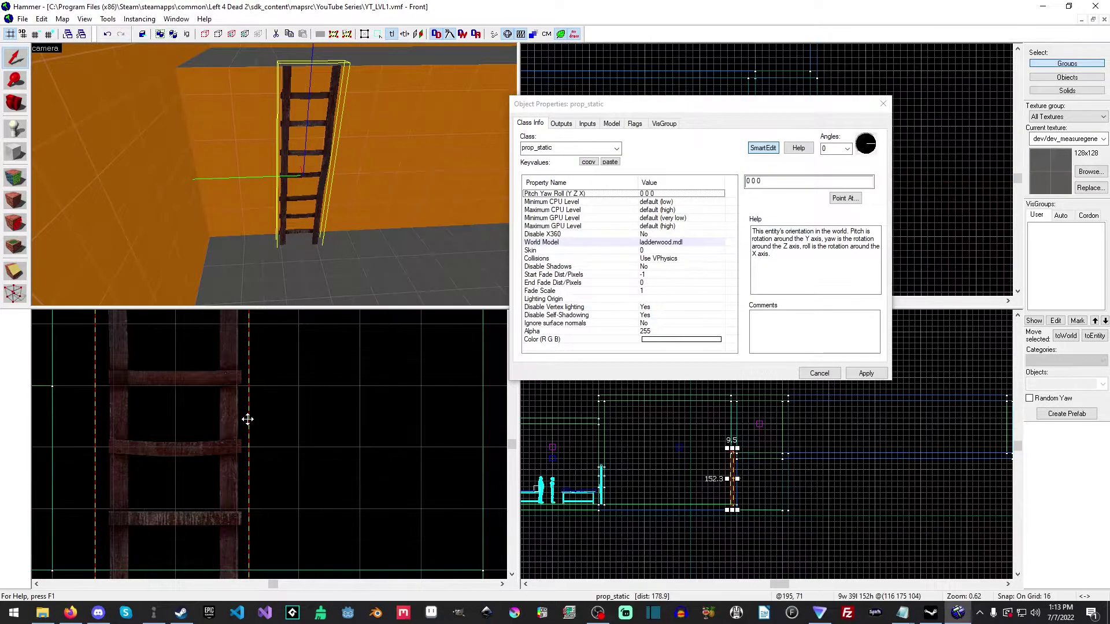
left_click(869, 374)
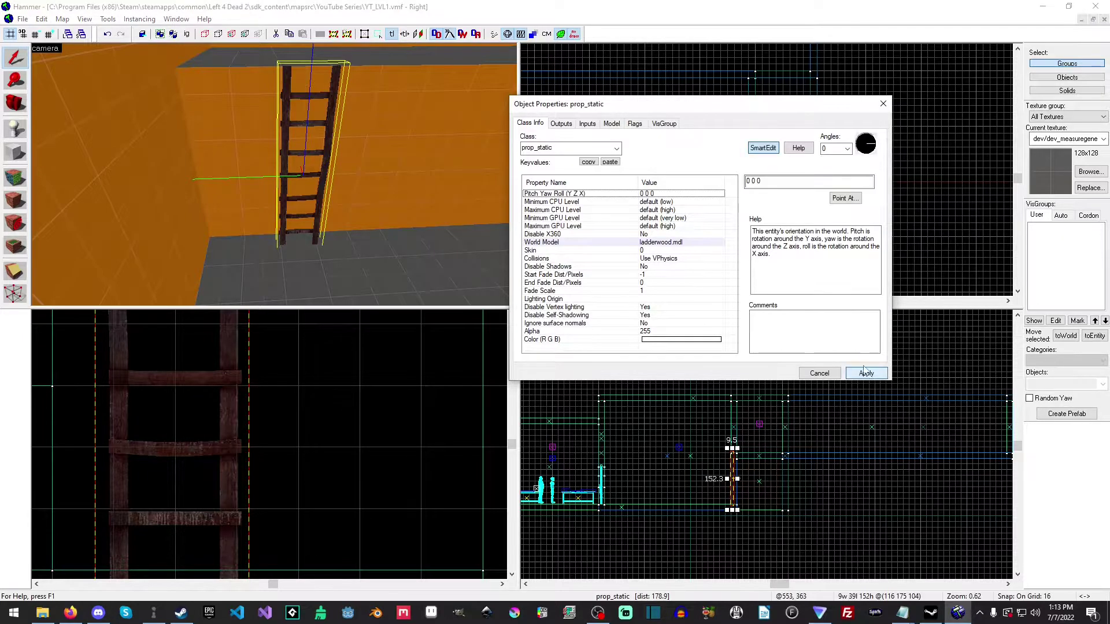
left_click(834, 372)
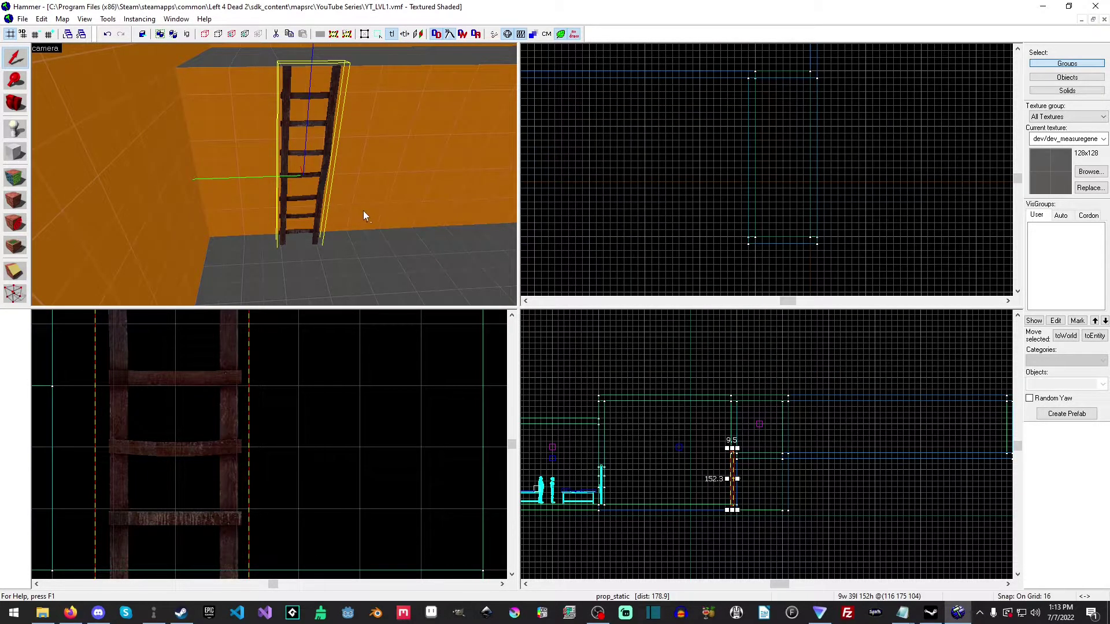
Examine the gap between the ladder and the ledge wall from the side and in the top view.
left_click(12, 155)
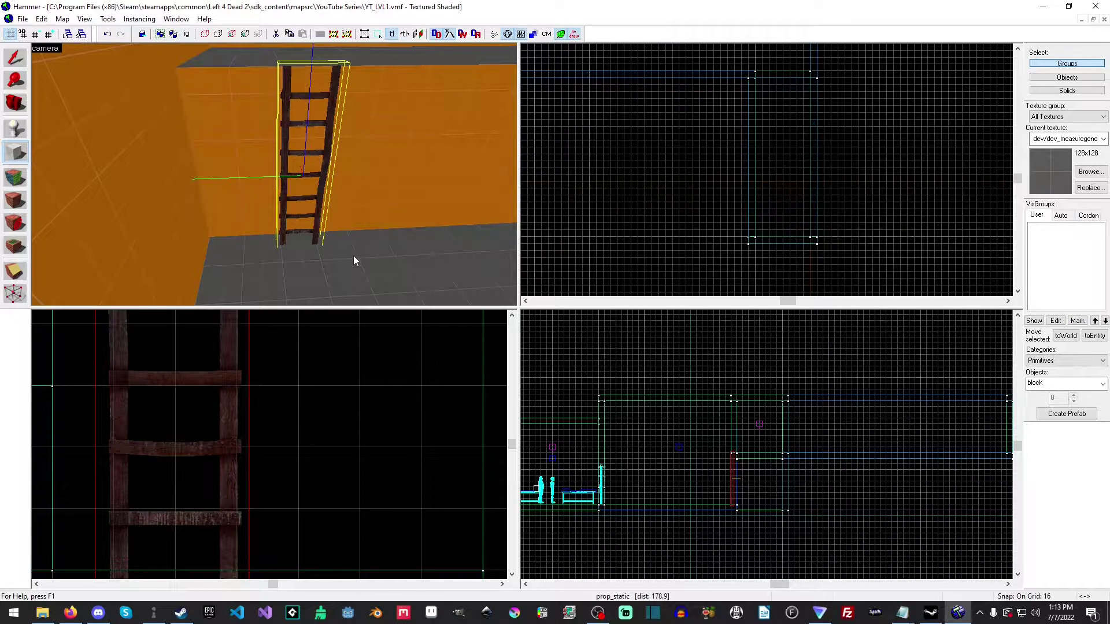
key("z")
key("w")
key("d")
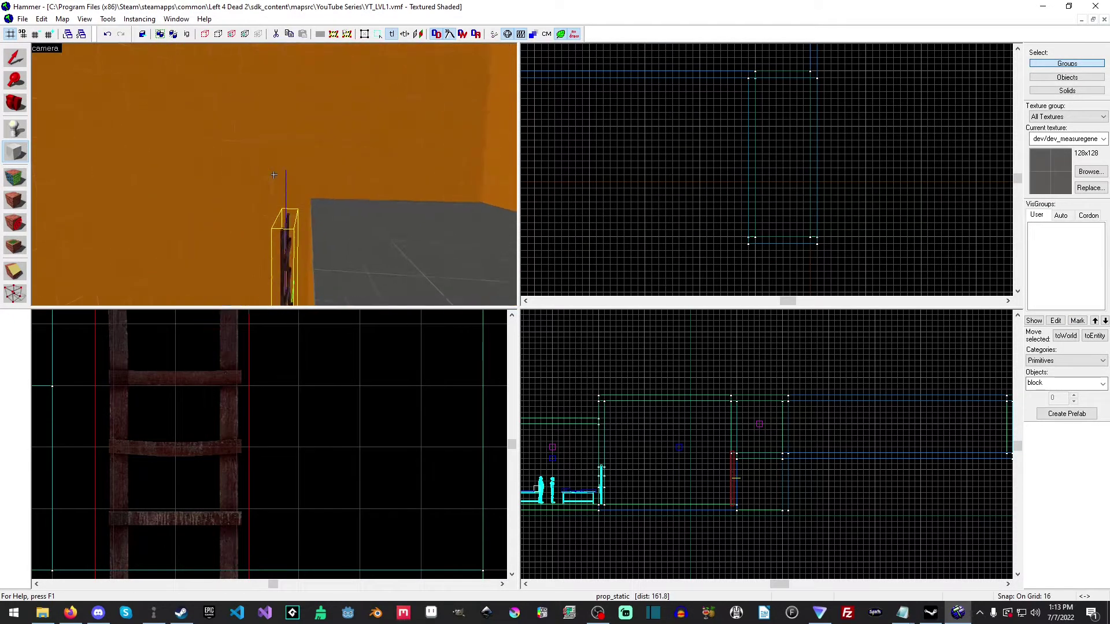
key("w")
key("z")
middle_click_drag(770, 77, 1005, 289)
scroll(730, 171, "up", 10)
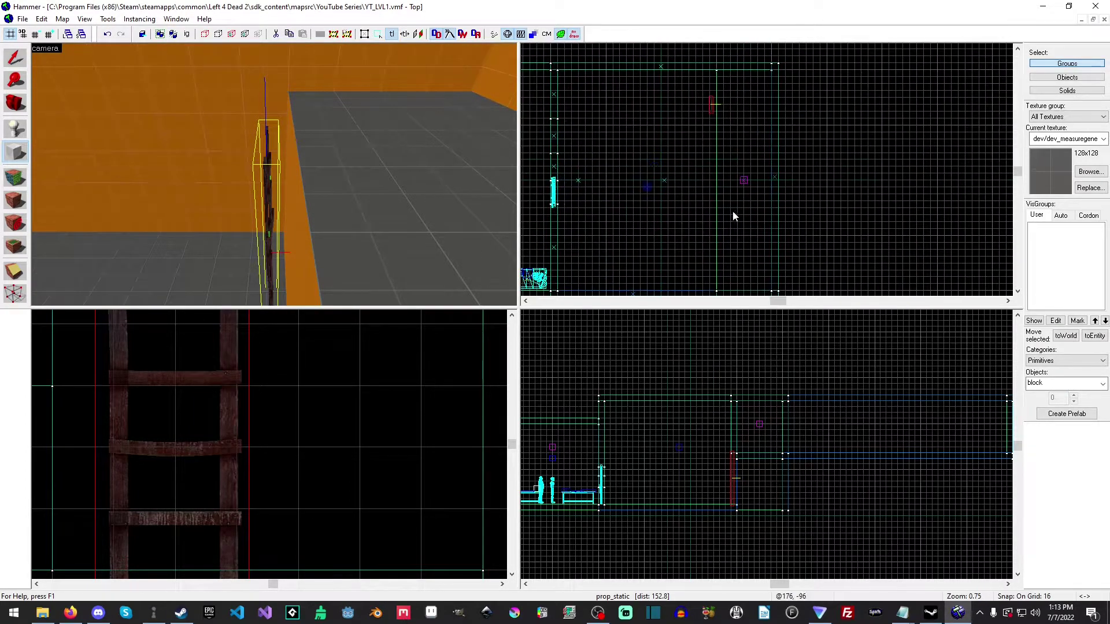
Reduce the grid to 1 unit and move the ladder about 10 units toward the ledge wall.
left_click(16, 58)
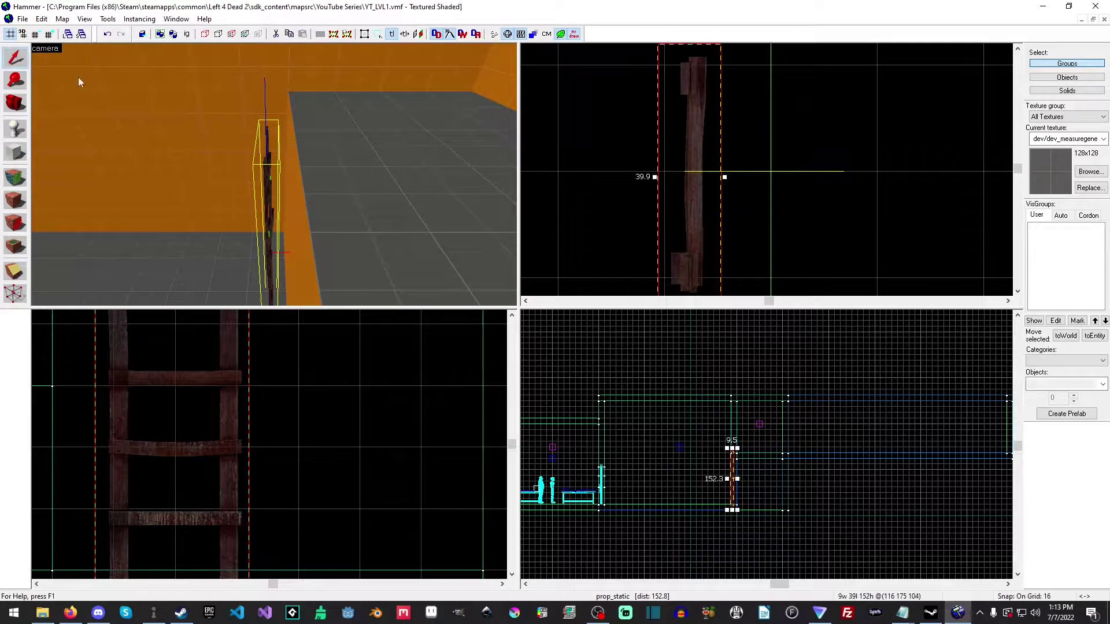
left_click_drag(701, 187, 759, 193)
key("[")
key("[")
key("bracketleft")
key("bracketleft")
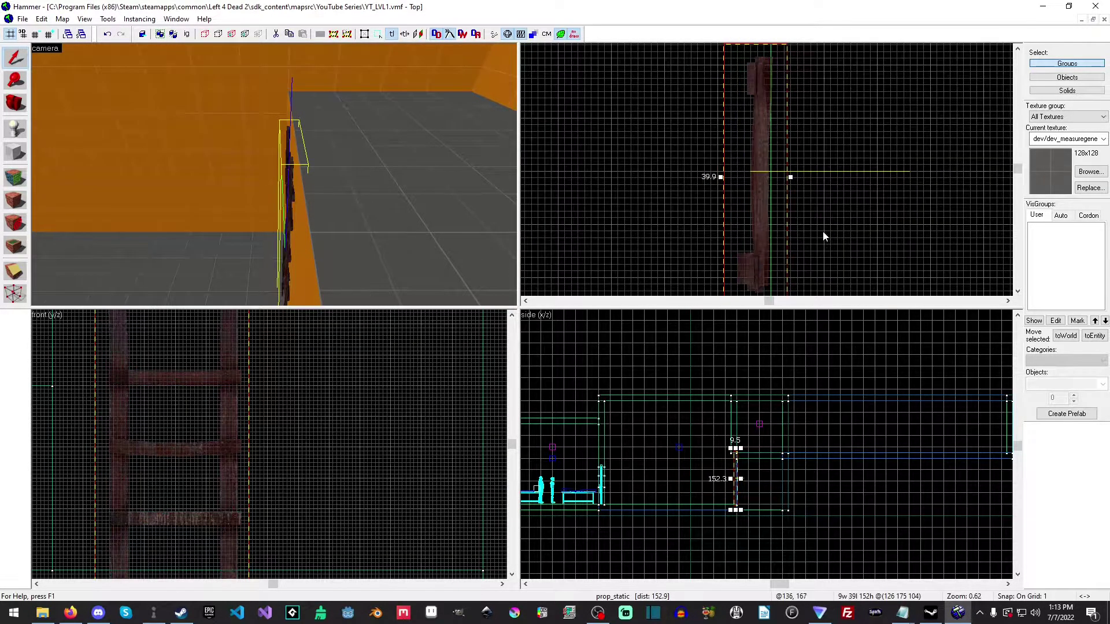
Turn the ladder around by setting its Pitch Yaw Roll to 0 180 0.
key("z")
key("w")
key("a")
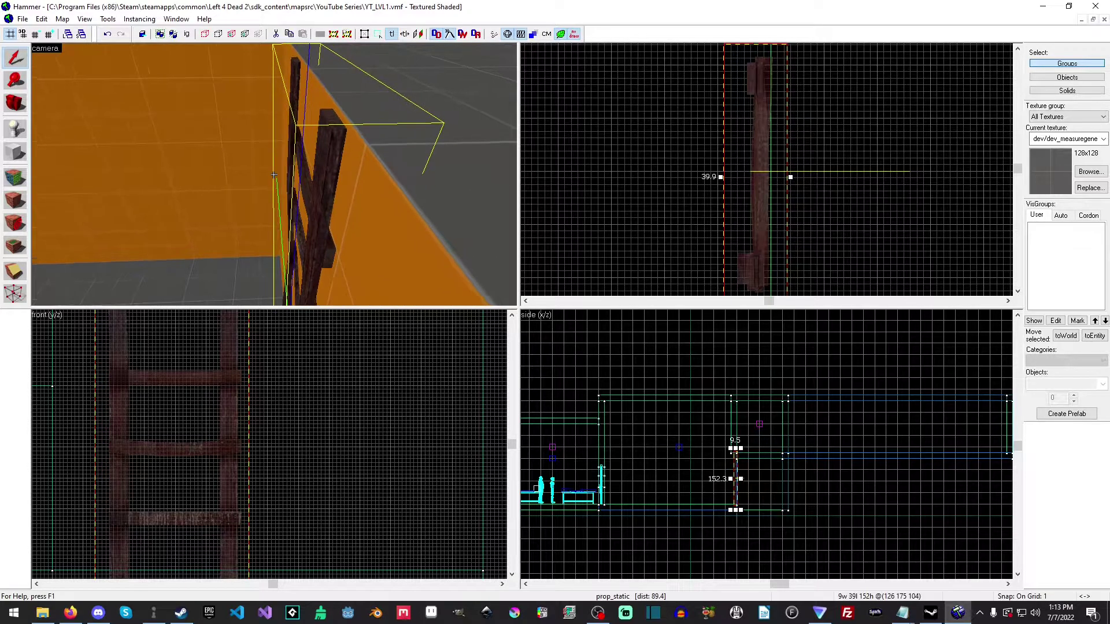
key("a")
key("w")
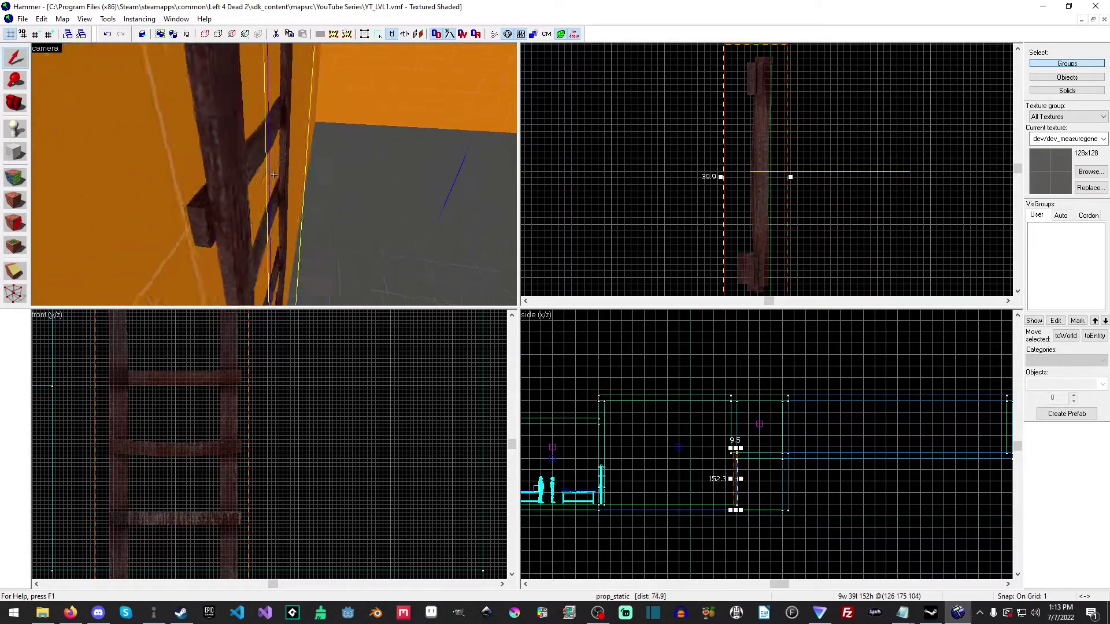
double_click(251, 187)
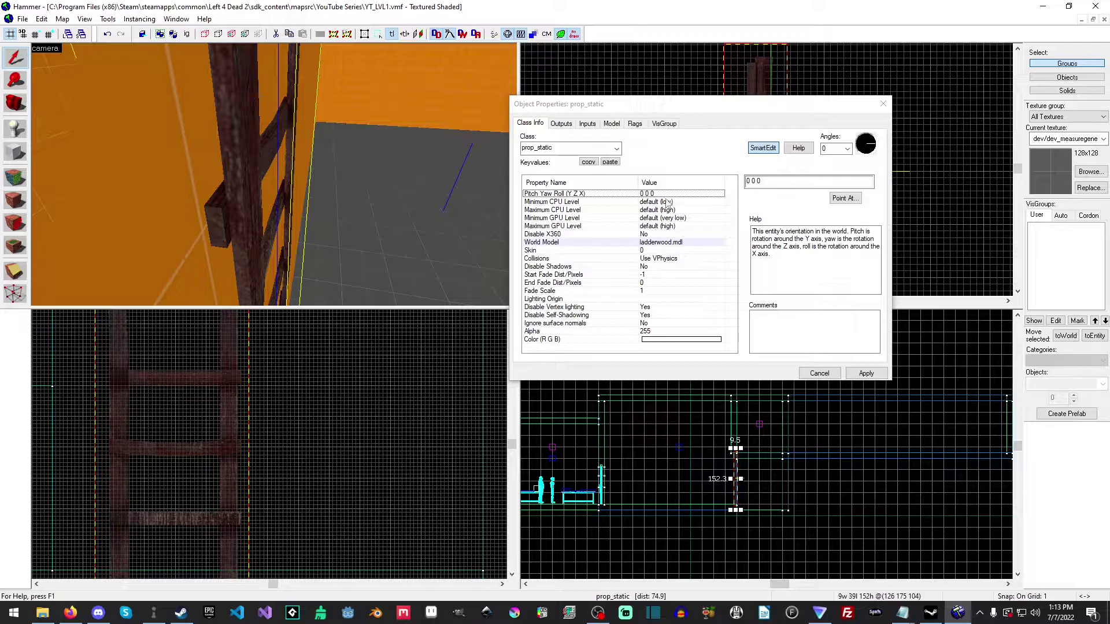
left_click(753, 182)
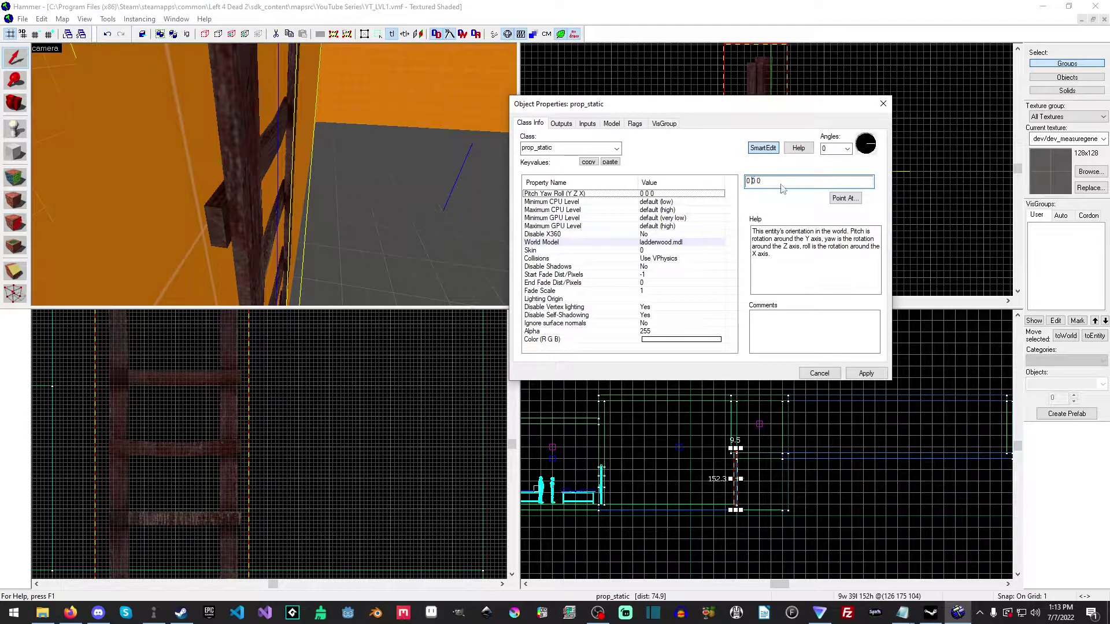
key("BackSpace")
type("180")
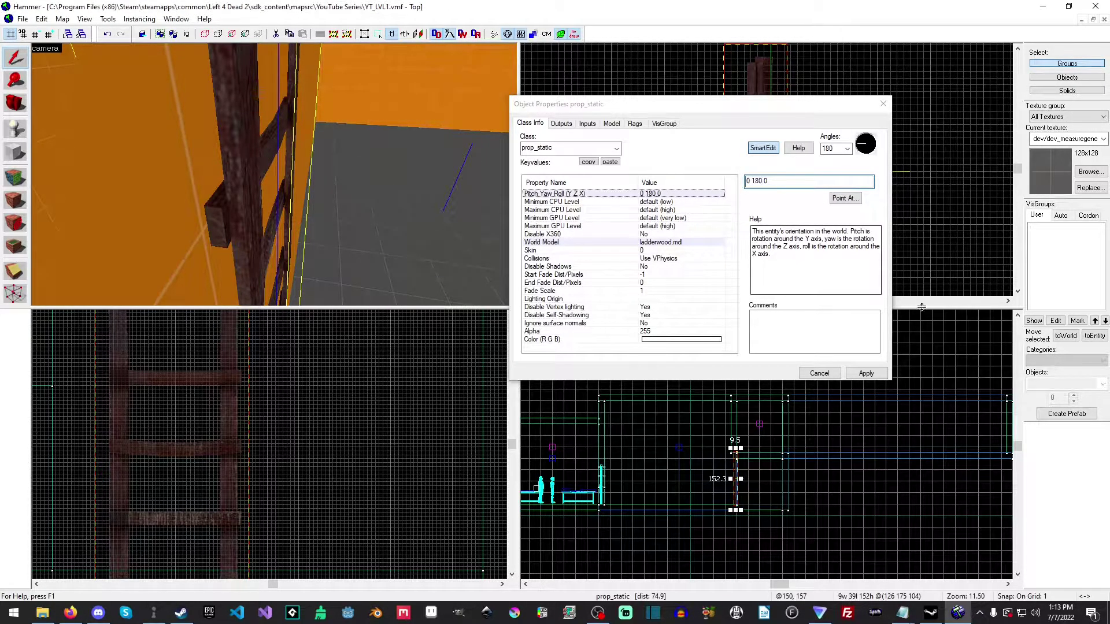
left_click(866, 372)
left_click(832, 373)
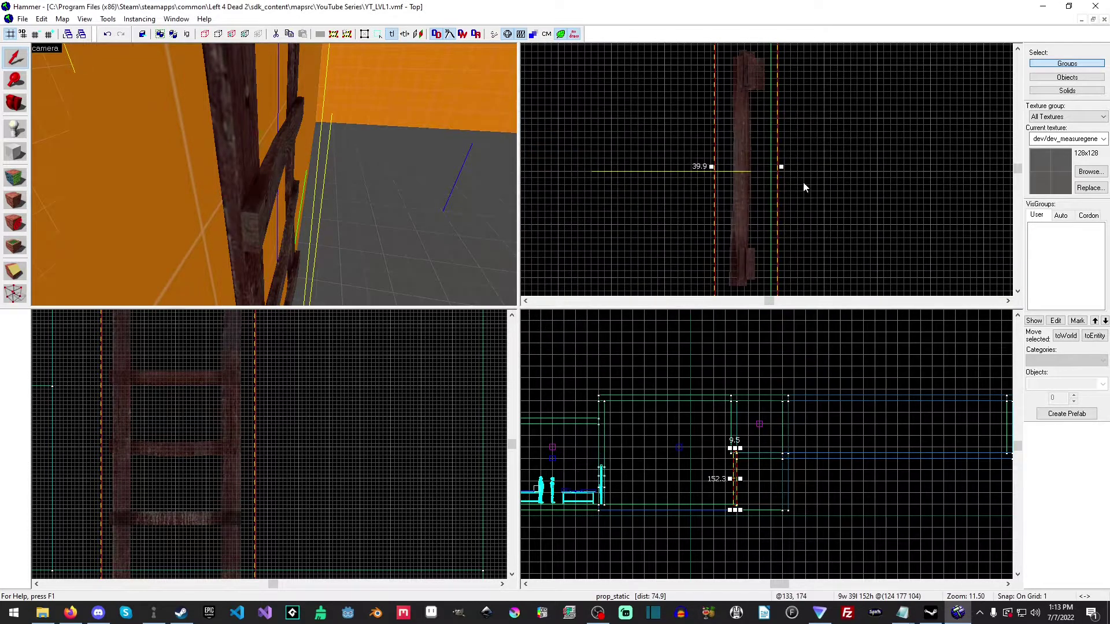
Shift the ladder 1 unit closer to the ledge wall and check its fit from above.
scroll(749, 184, "down", 5)
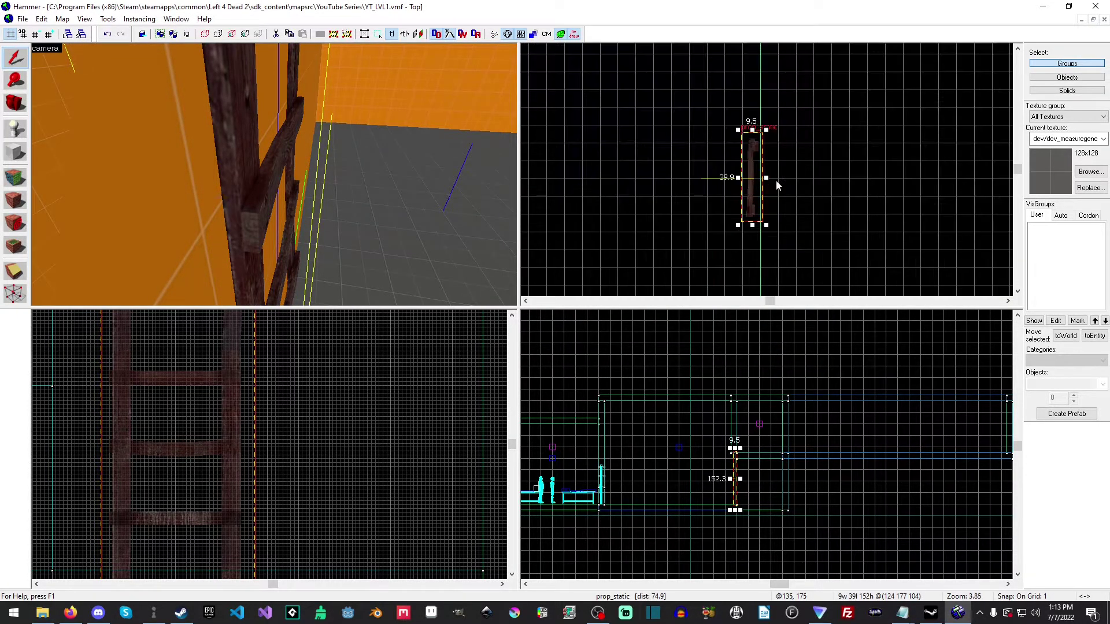
scroll(776, 179, "up", 7)
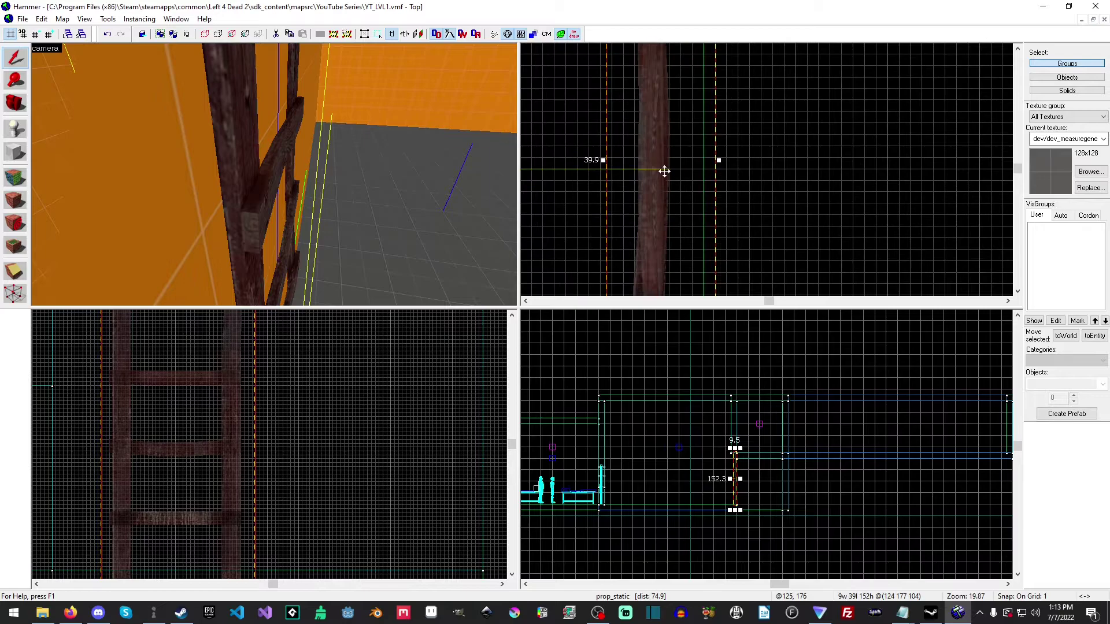
scroll(684, 142, "down", 2)
left_click_drag(675, 144, 683, 147)
key("z")
key("w")
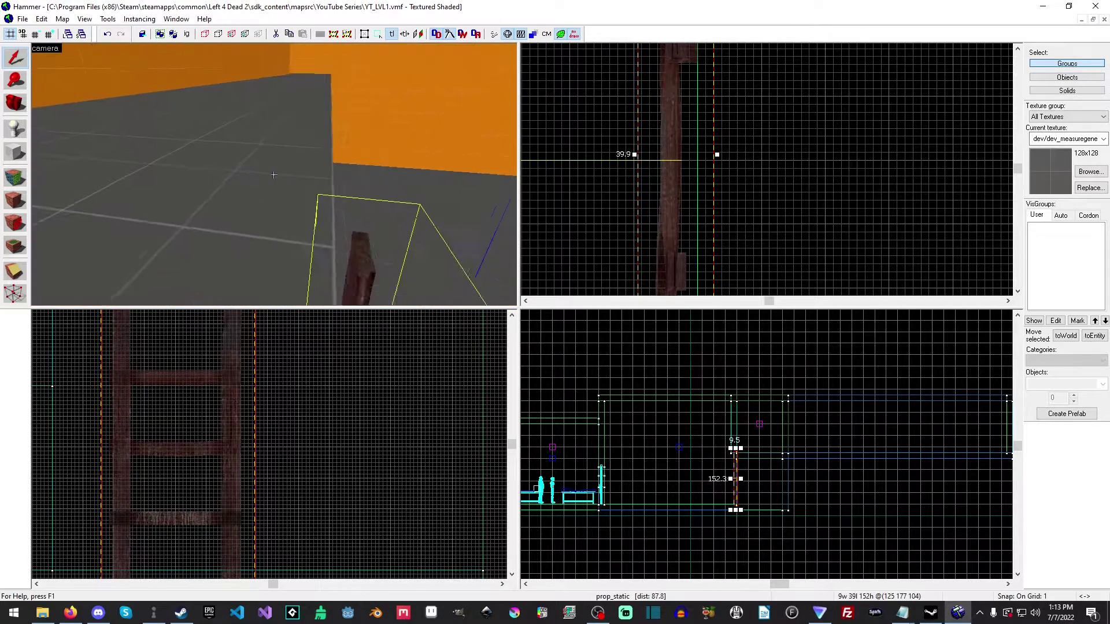
key("w")
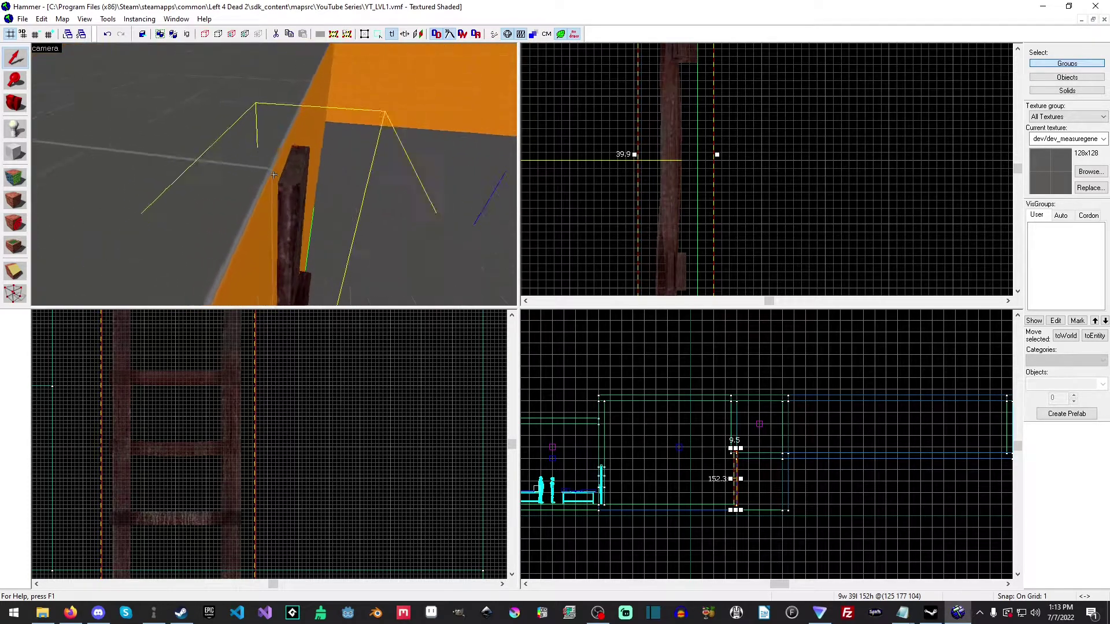
key("s")
left_click_drag(274, 175, 274, 175)
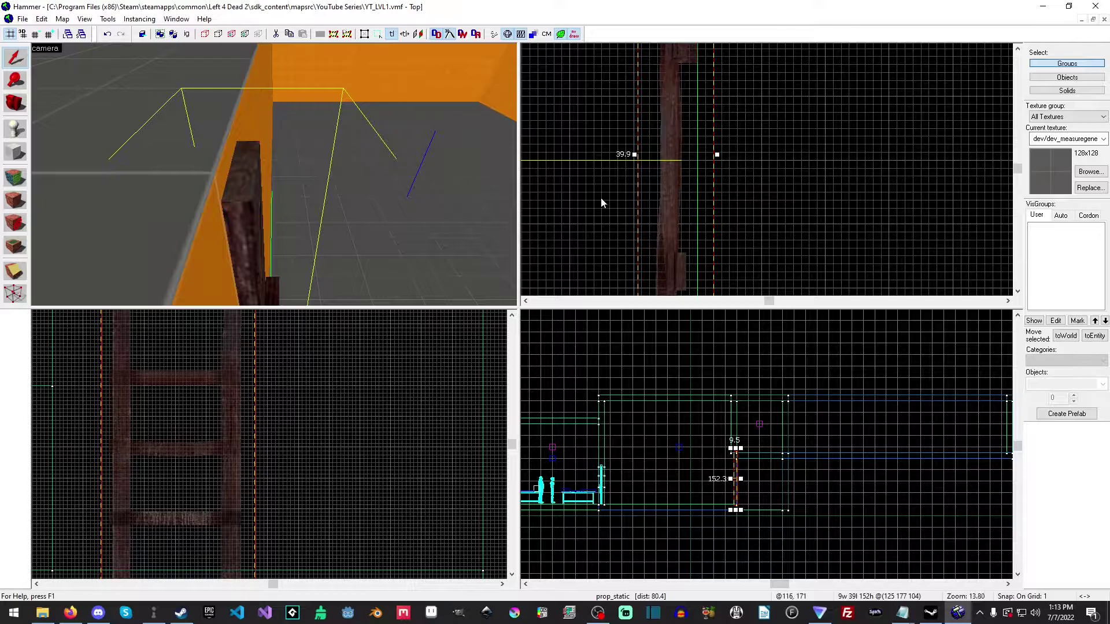
Try nudging the ladder further into the ledge wall in the top view, then return it to its previous position.
scroll(662, 178, "up", 3)
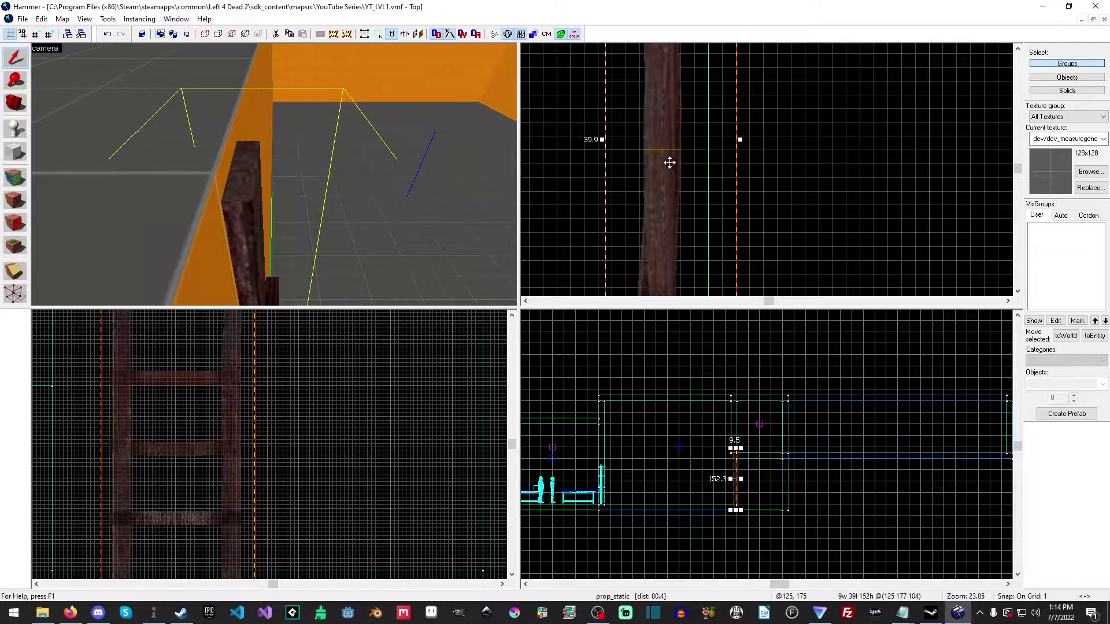
left_click(672, 164)
left_click_drag(676, 164, 679, 164)
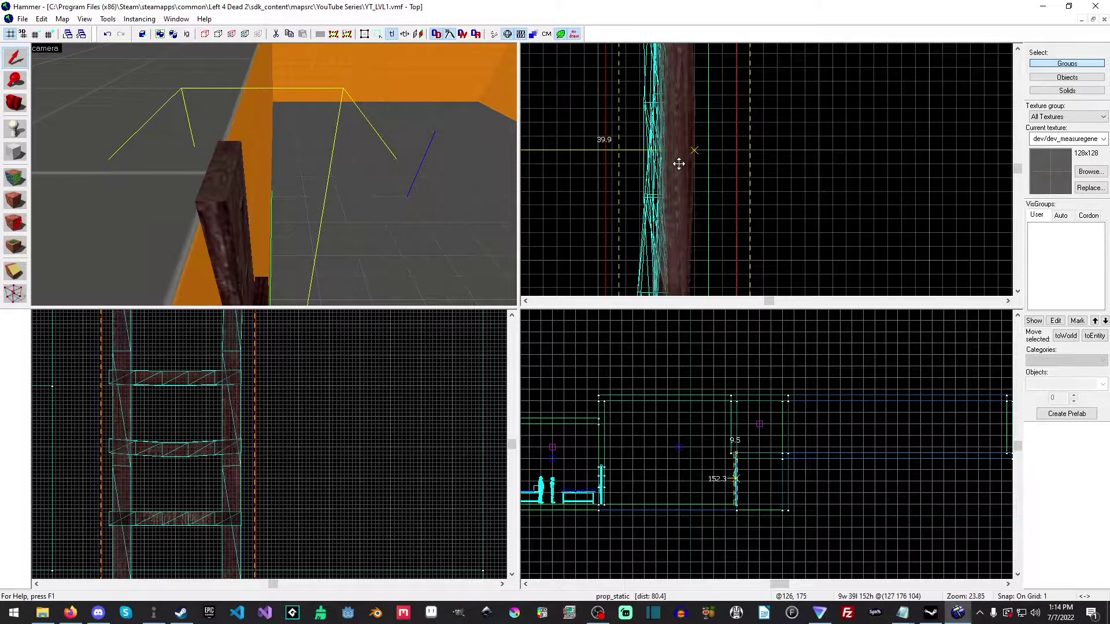
key("ctrl+z")
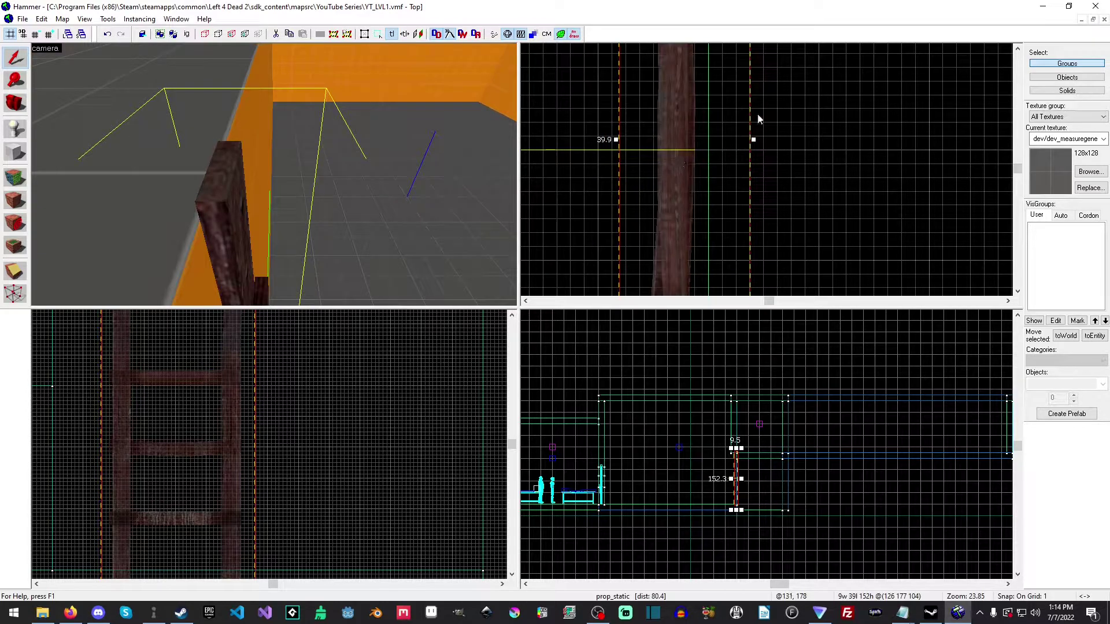
middle_click_drag(756, 124, 773, 272)
middle_click_drag(792, 154, 792, 178)
mouse_move(681, 145)
left_mouse_down()
mouse_move(695, 146)
mouse_move(668, 150)
left_mouse_up()
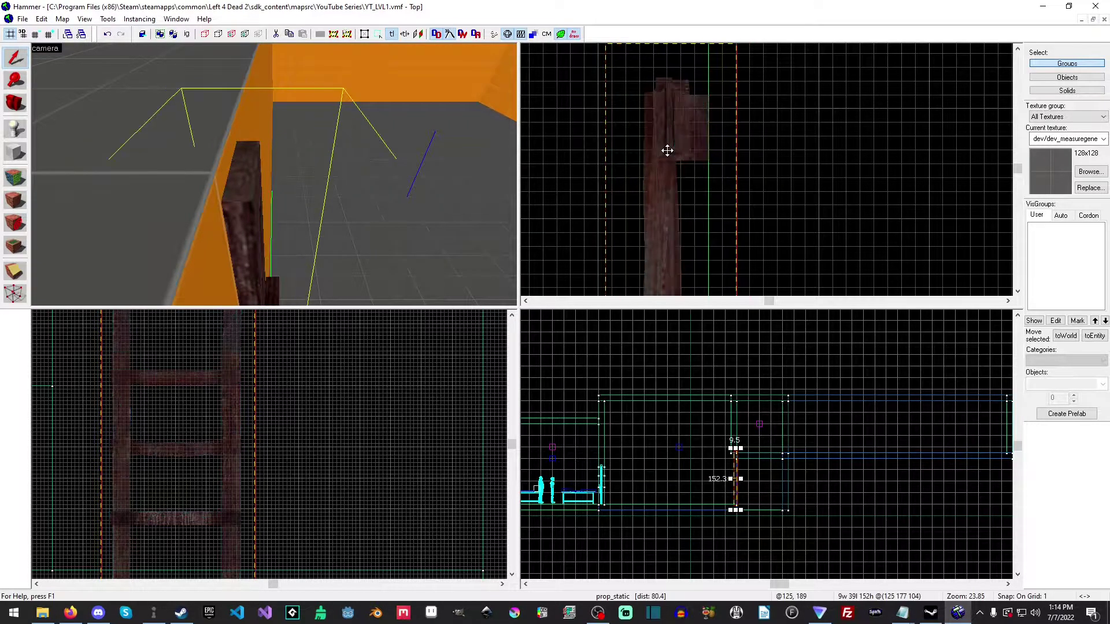
Clear the selection and inspect the ladder against the ledge wall from several angles.
key("Escape")
key("z")
key("d")
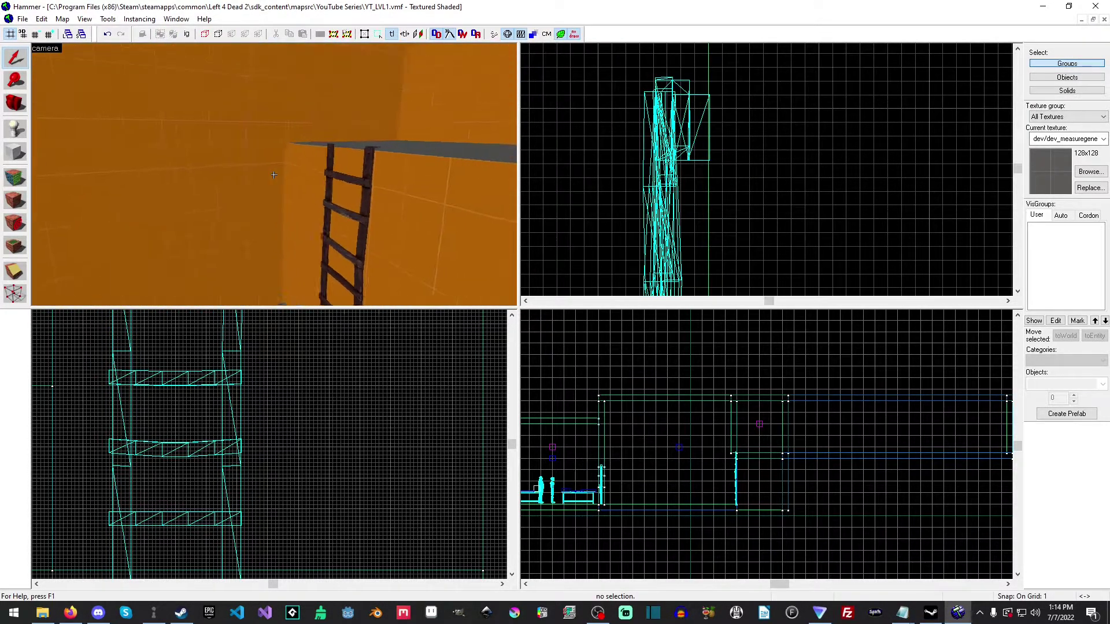
key("w")
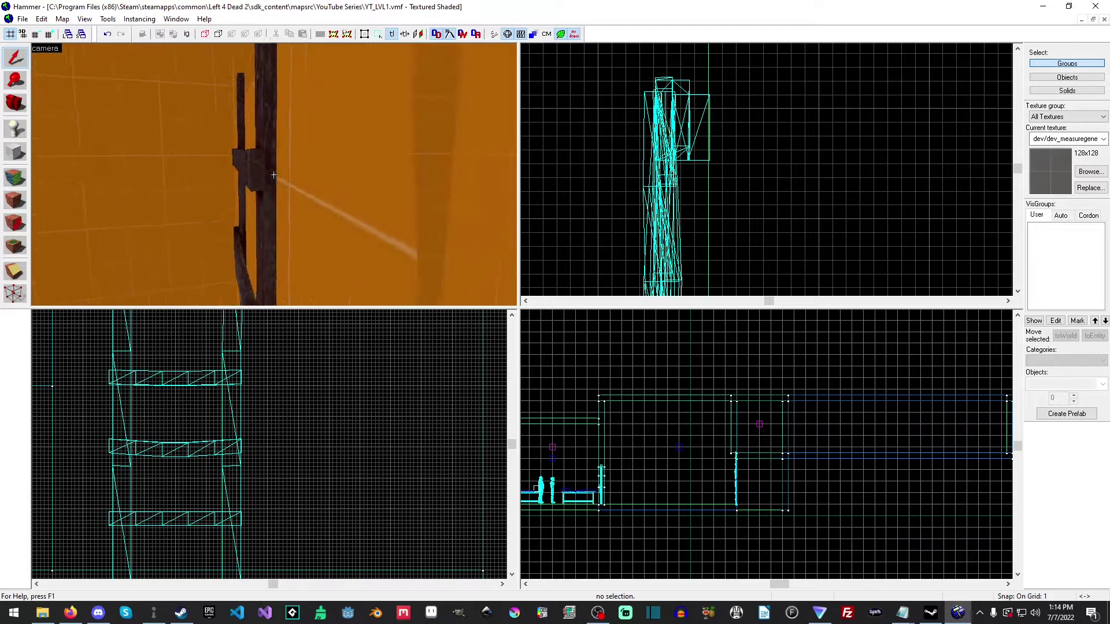
key("a")
key("s")
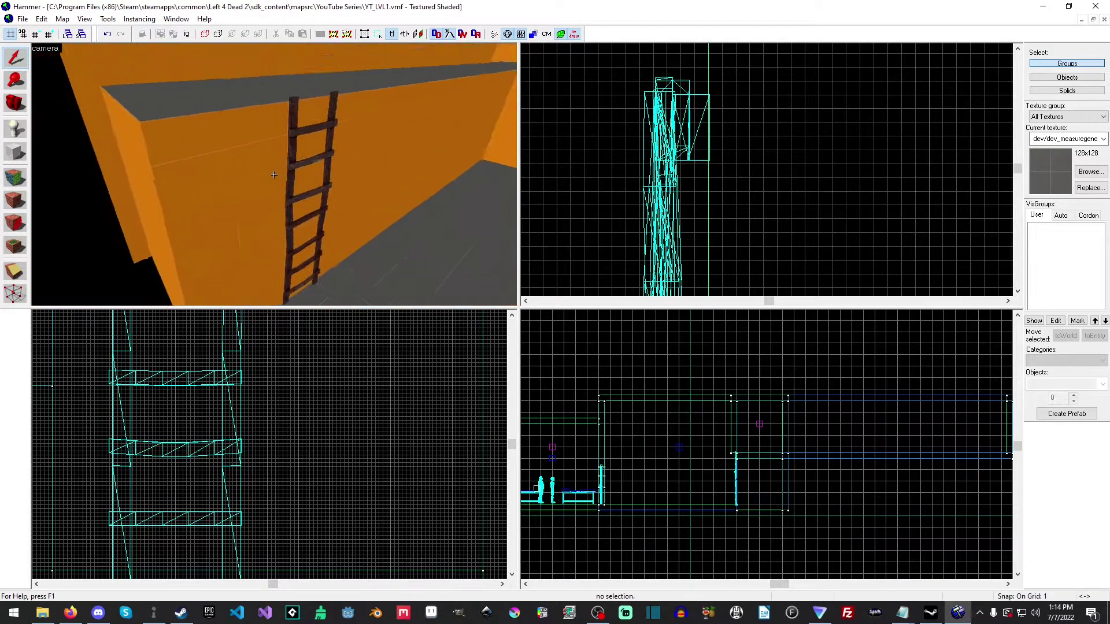
Examine the ladder from close up and from above for a gap against the ledge wall.
key("w")
key("a")
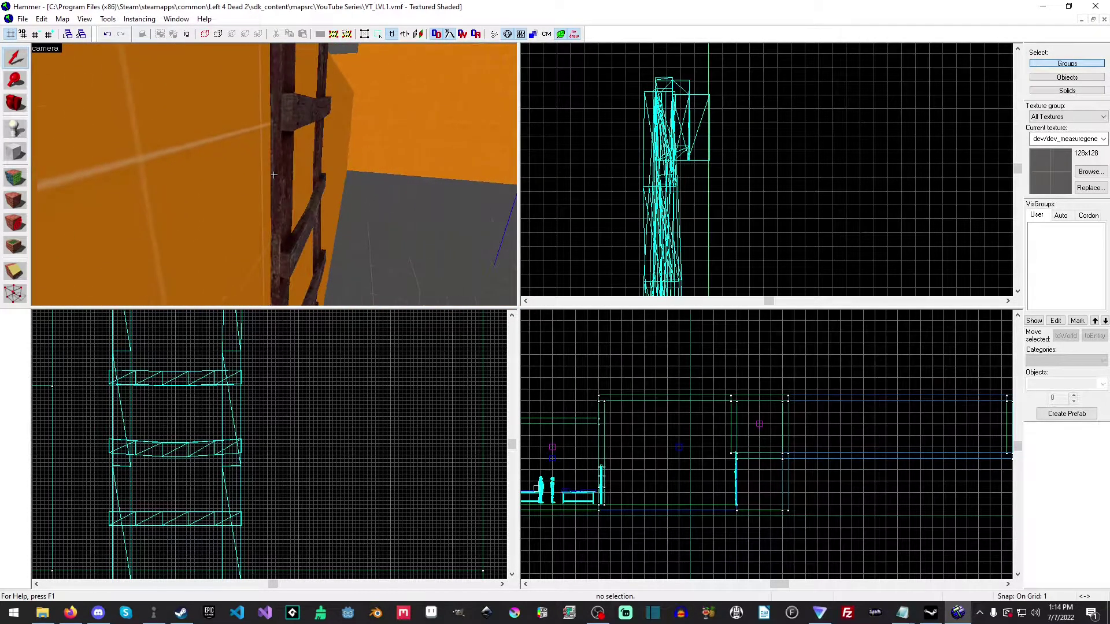
key("w")
key("w")
key("s")
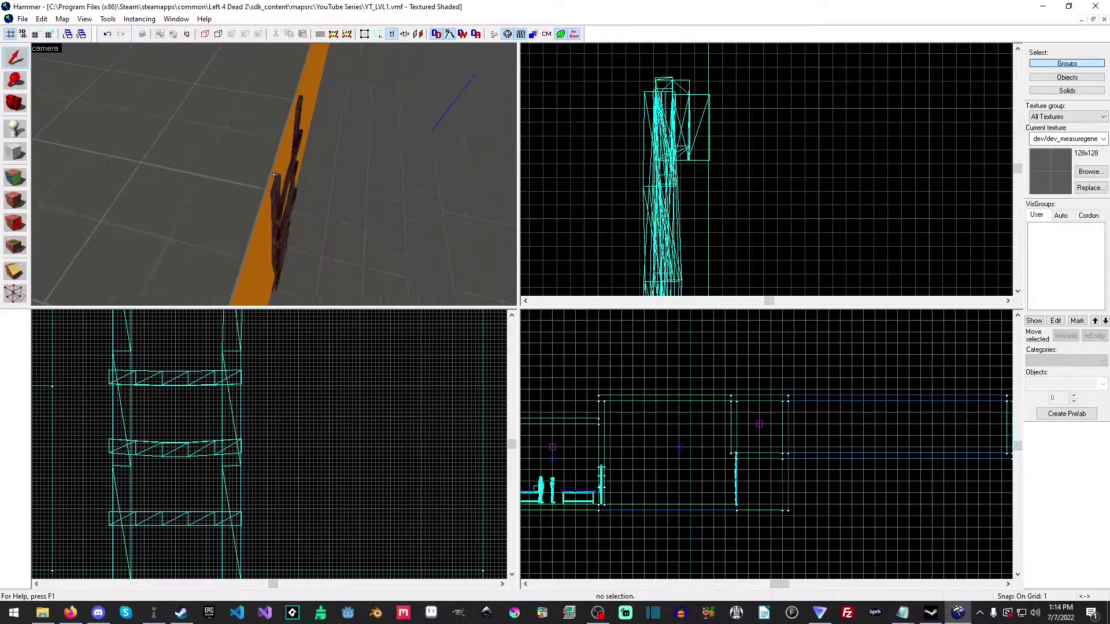
Try moving the ladder 1 unit toward the ledge wall in the side view, then clear the selection.
scroll(707, 387, "up", 4)
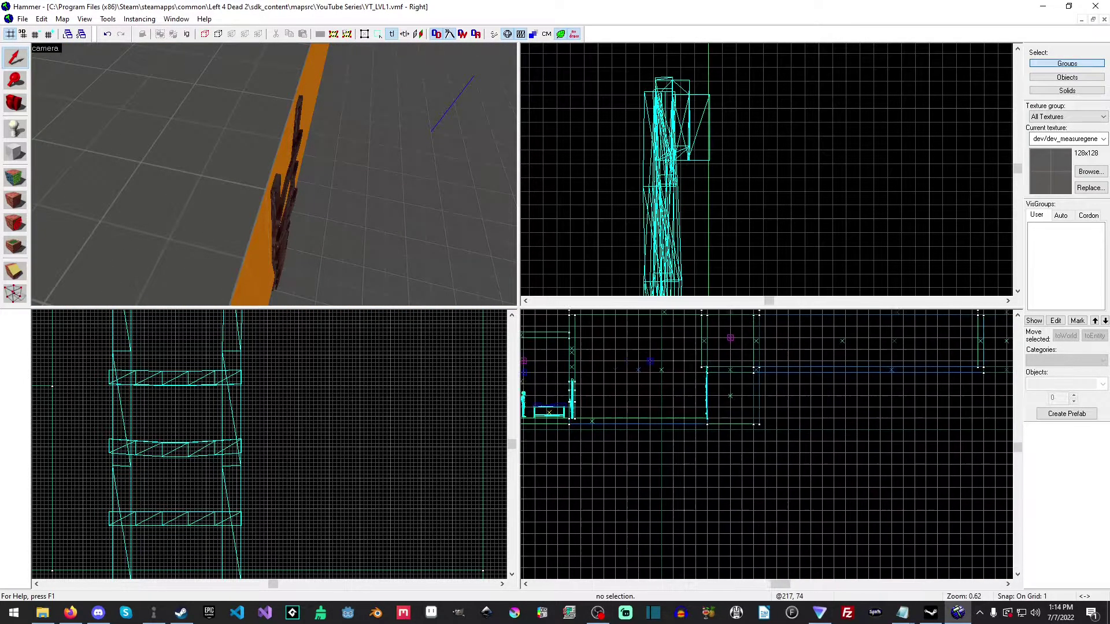
left_click(279, 206)
scroll(655, 426, "up", 5)
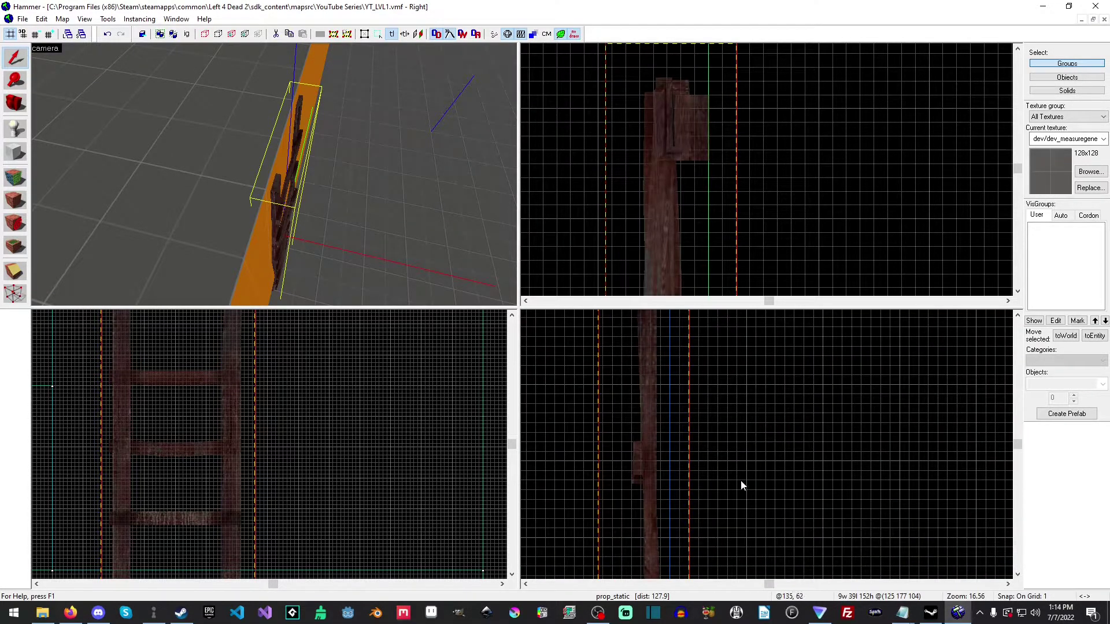
middle_click_drag(726, 465, 736, 312)
middle_click_drag(756, 433, 747, 569)
middle_click_drag(751, 399, 755, 584)
middle_click_drag(761, 477, 762, 581)
middle_click_drag(761, 405, 762, 488)
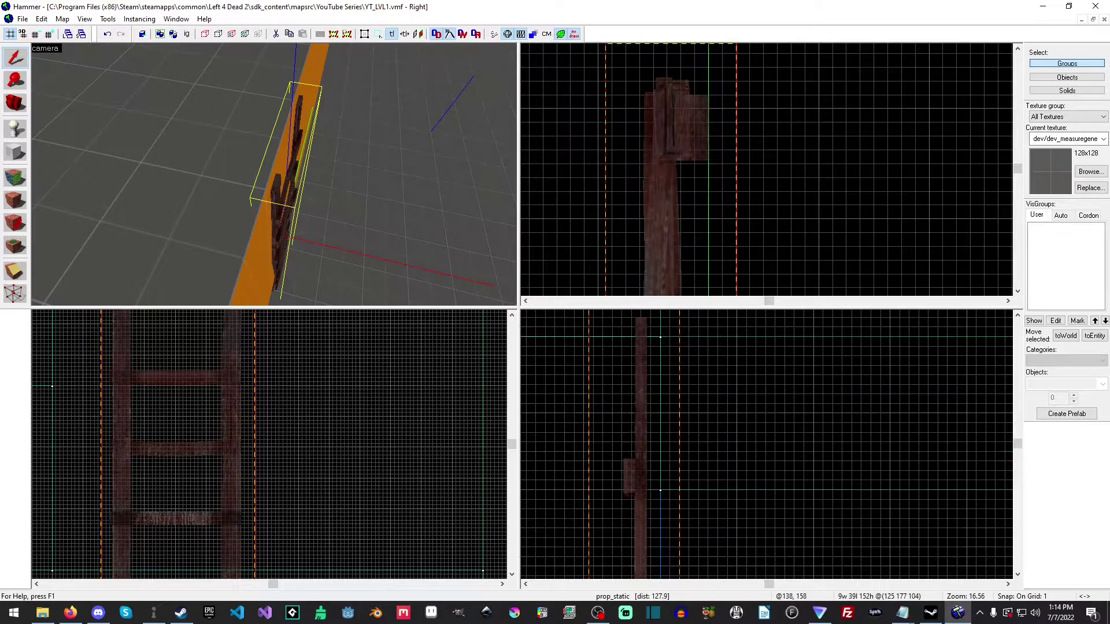
left_click_drag(640, 465, 662, 458)
key("Escape")
key("z")
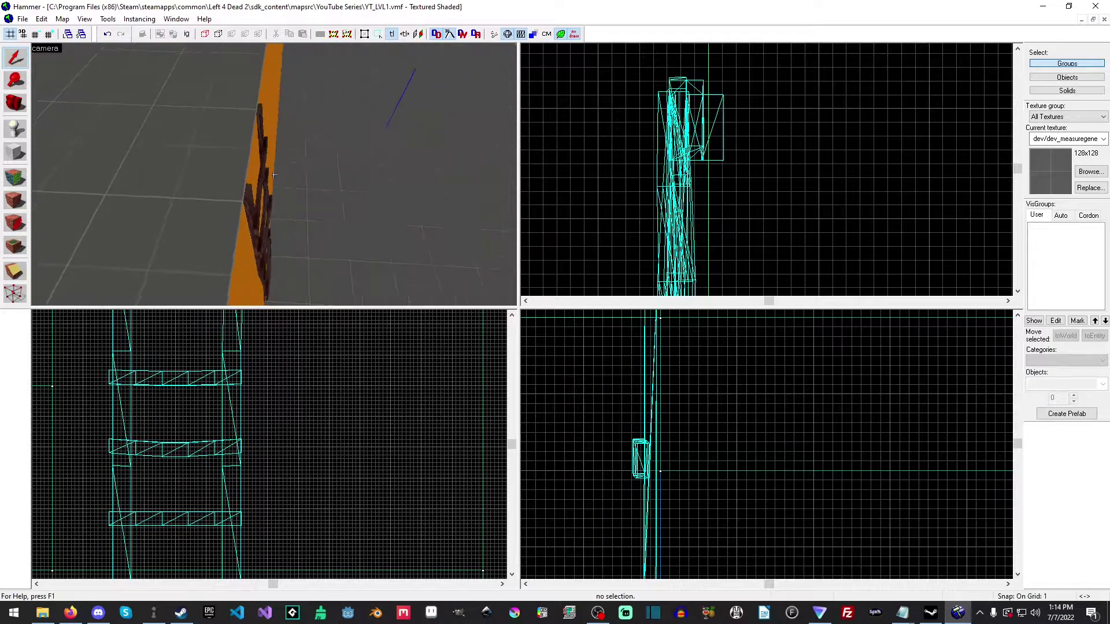
Inspect the ladder's fit against the ledge wall and undo its last 1-unit move.
key("w")
key("a")
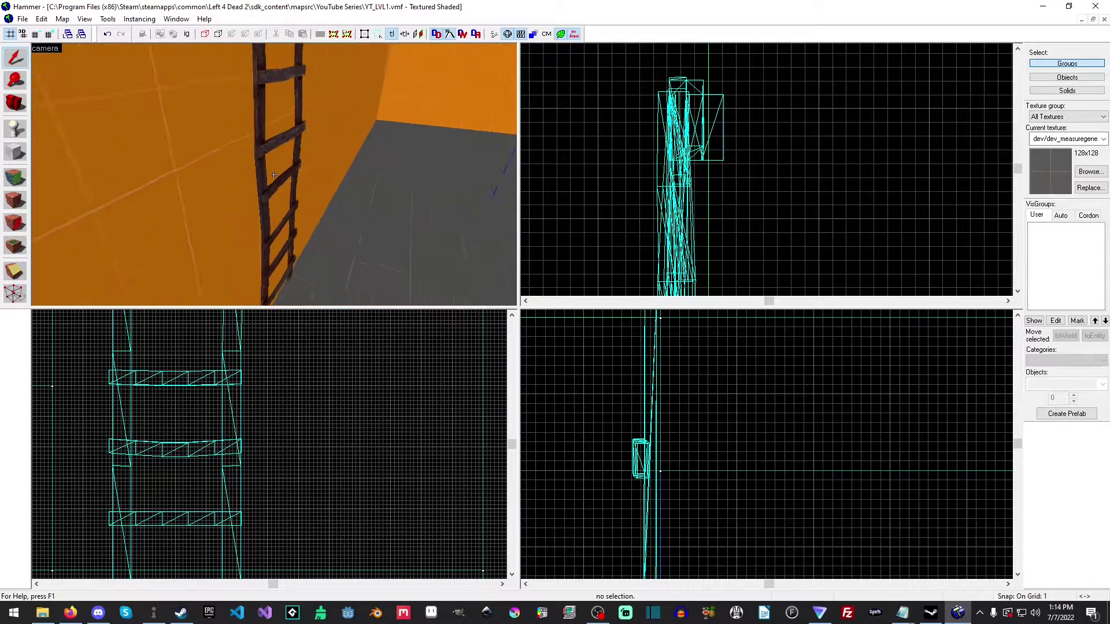
left_click(276, 179)
left_click_drag(277, 180, 322, 189)
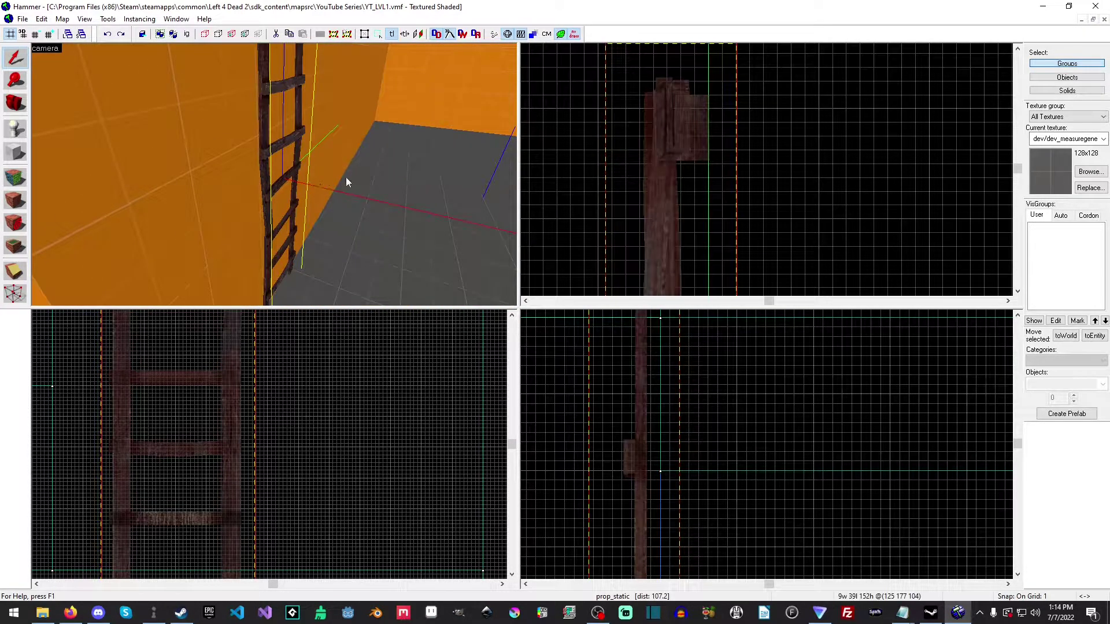
left_click(345, 178)
key("z")
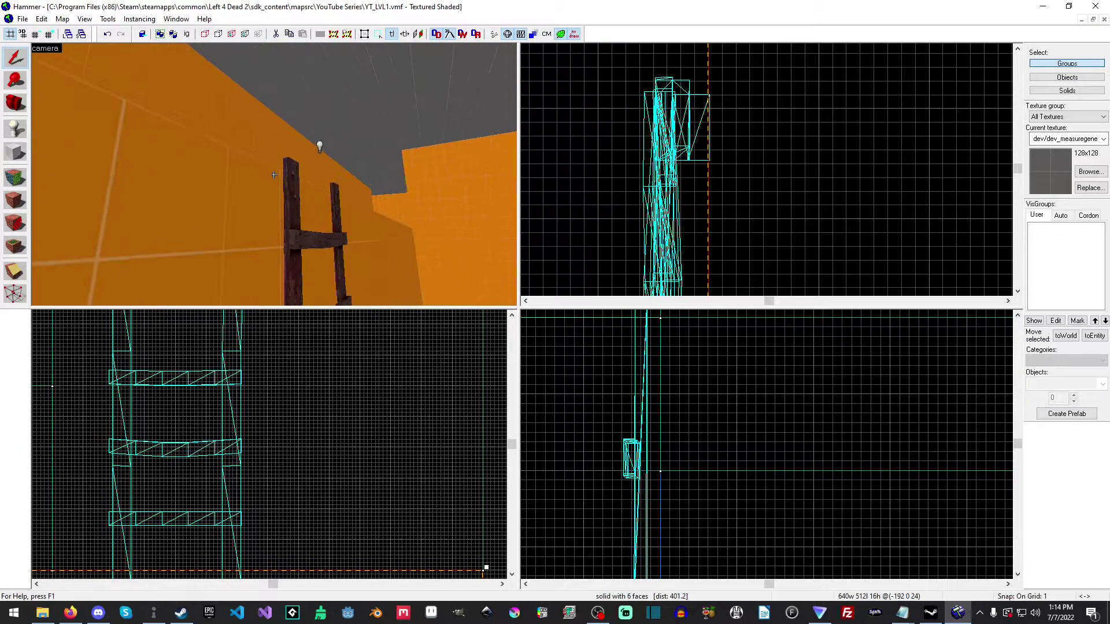
key("z")
Select the ladder and move it 1 unit toward the ledge wall again.
left_click(274, 175)
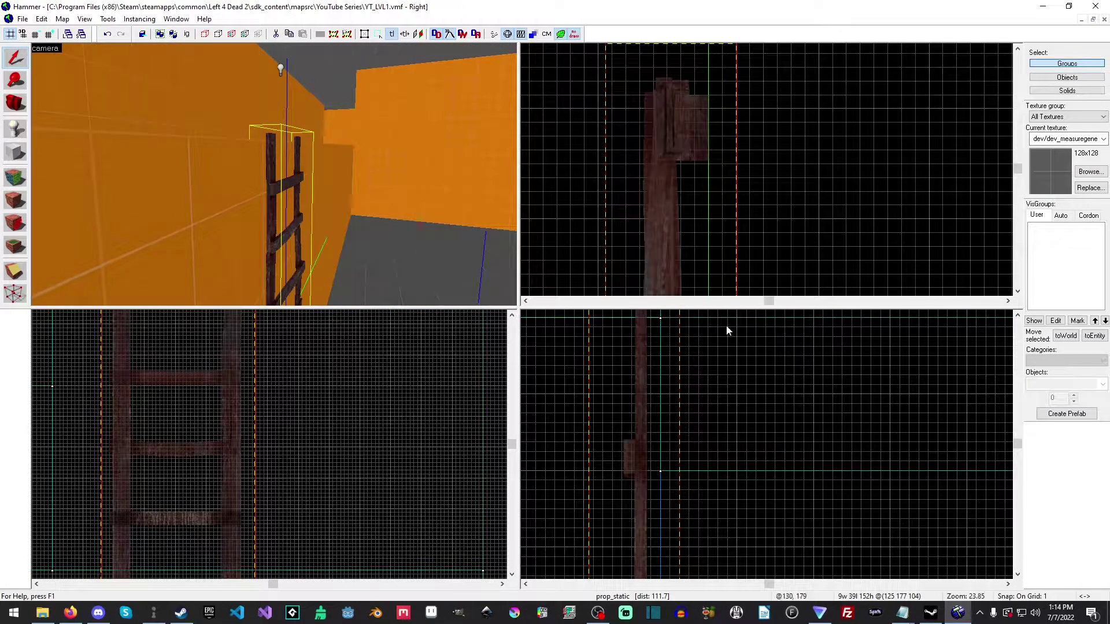
scroll(705, 463, "down", 5)
middle_click_drag(733, 491, 727, 335)
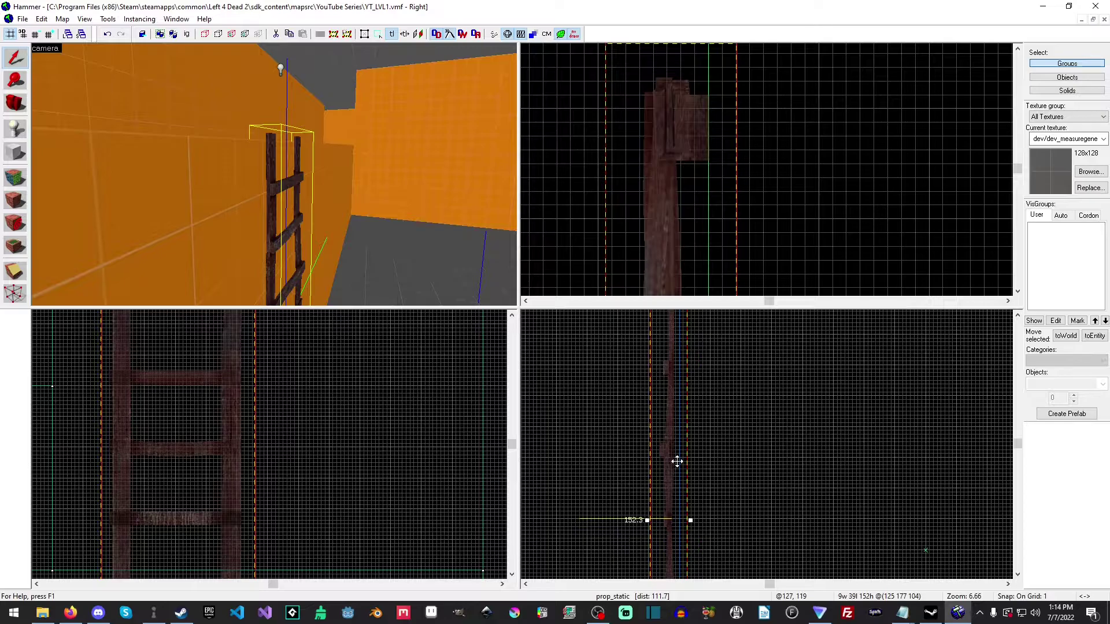
scroll(677, 461, "up", 5)
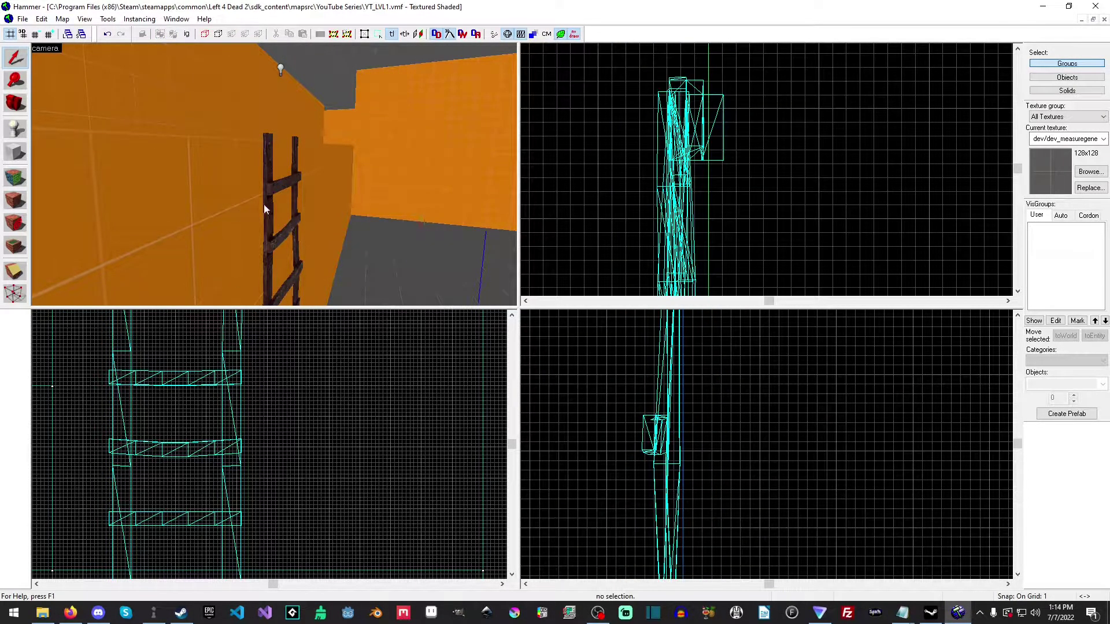
Lower the ladder 2 units toward the floor in the side view and clear the selection.
scroll(632, 422, "down", 5)
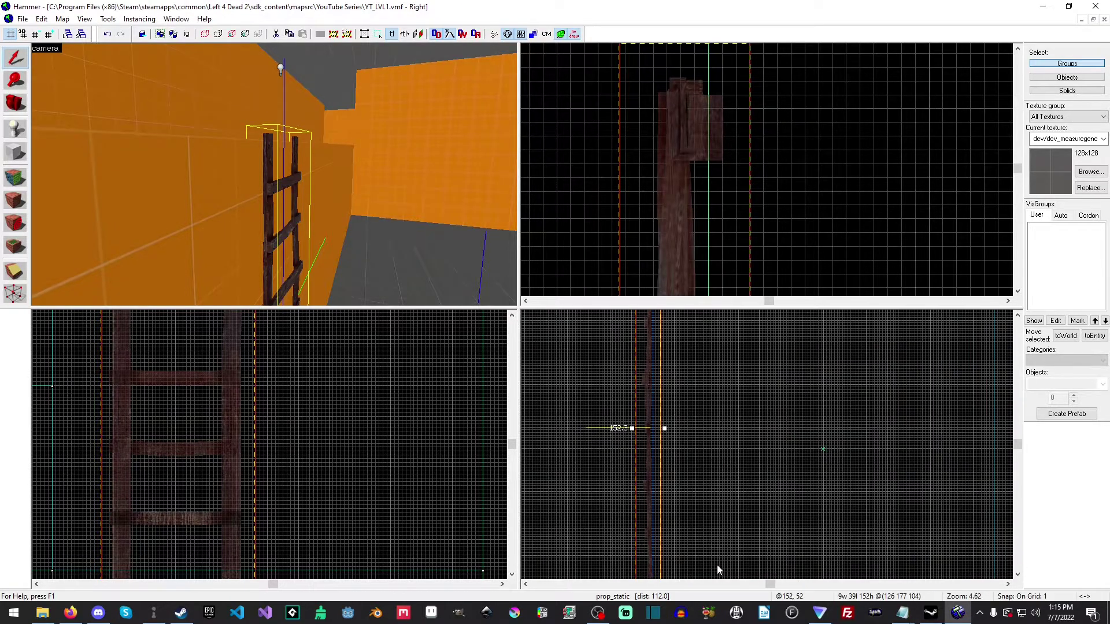
middle_click_drag(673, 411, 675, 400)
left_click_drag(664, 377, 664, 385)
left_click(747, 395)
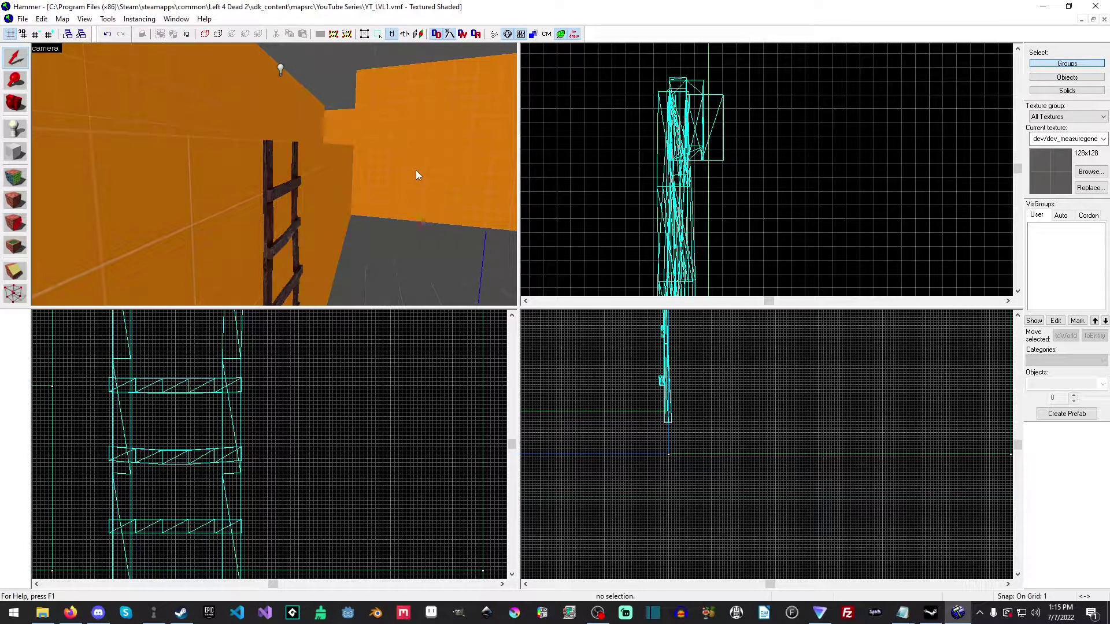
Set the grid snap to 16 units and choose tools/toolsnodraw as the current texture.
key("bracketright")
key("bracketright")
key("bracketright")
key("bracketright")
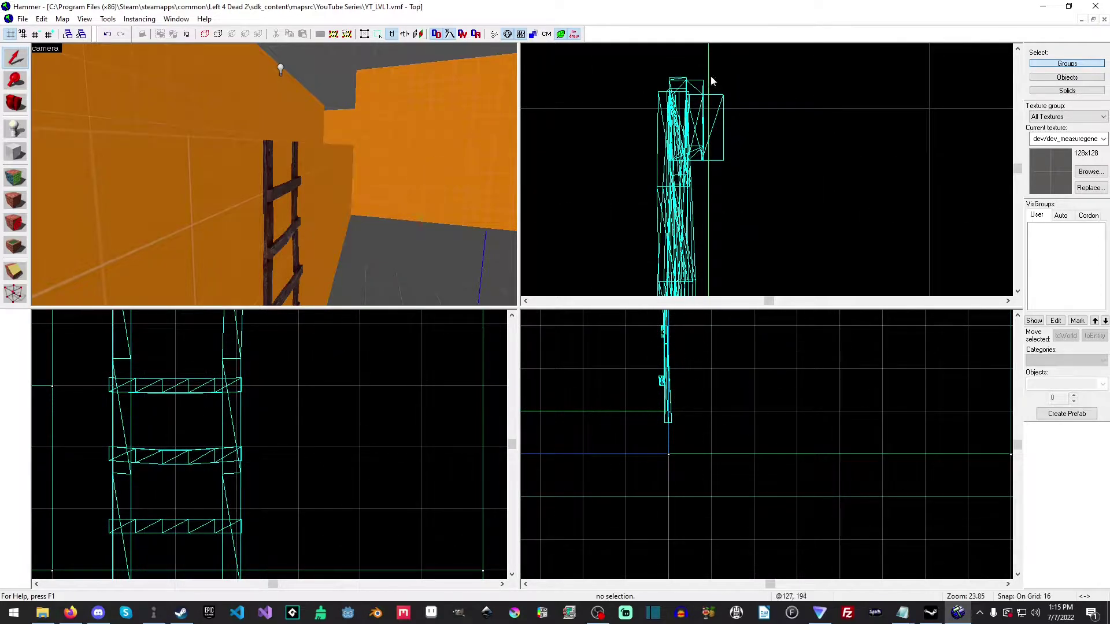
left_click(1100, 174)
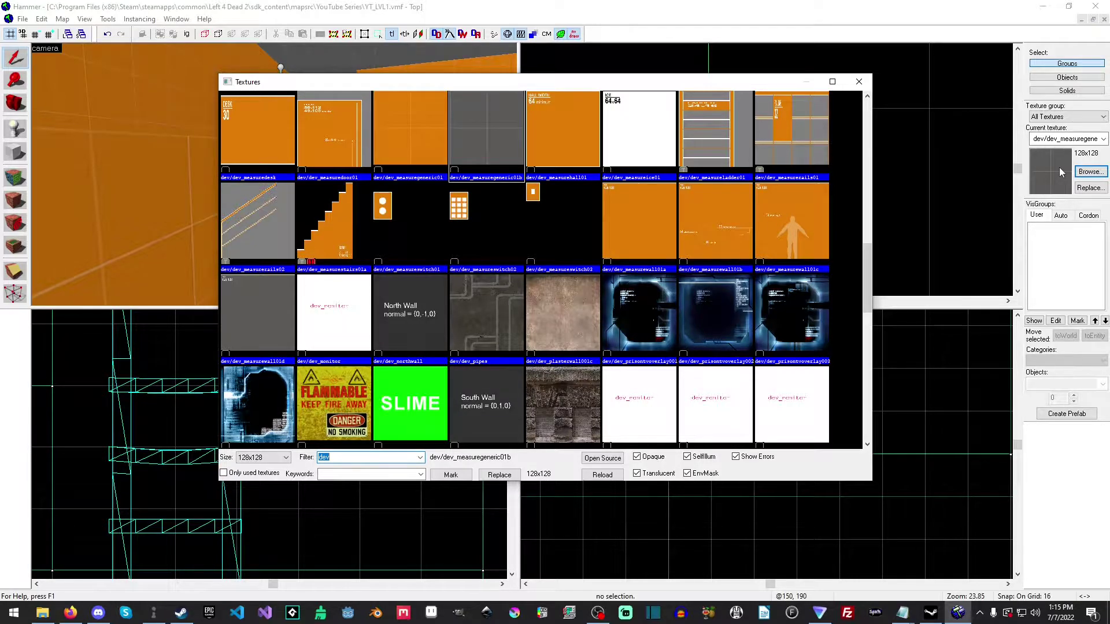
type("nodraw")
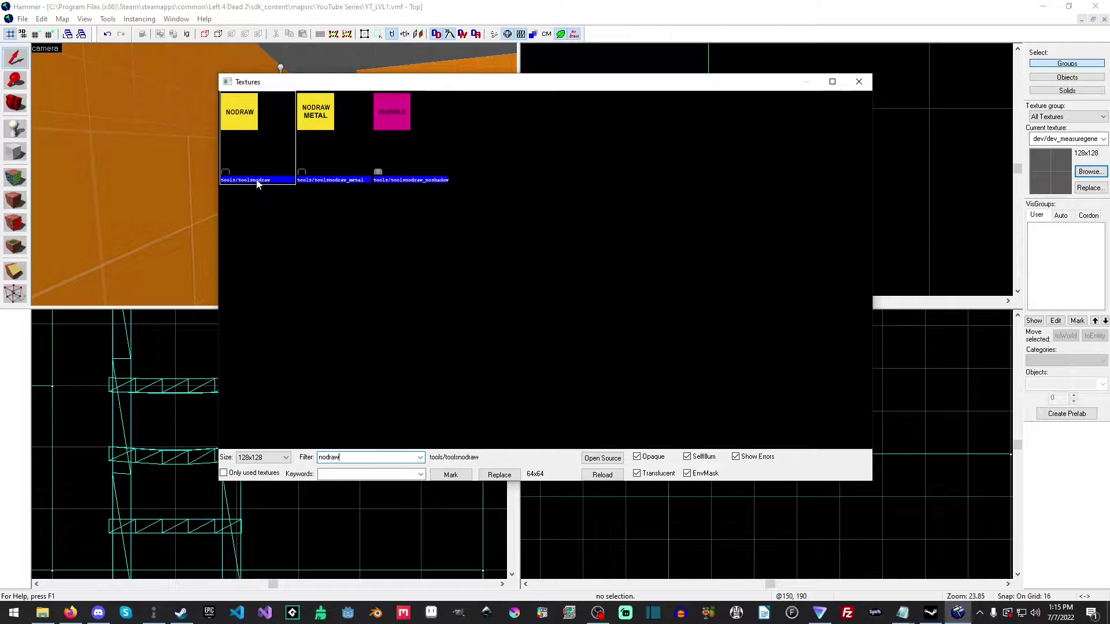
double_click(266, 145)
scroll(703, 175, "down", 8)
left_click_drag(697, 162, 748, 271)
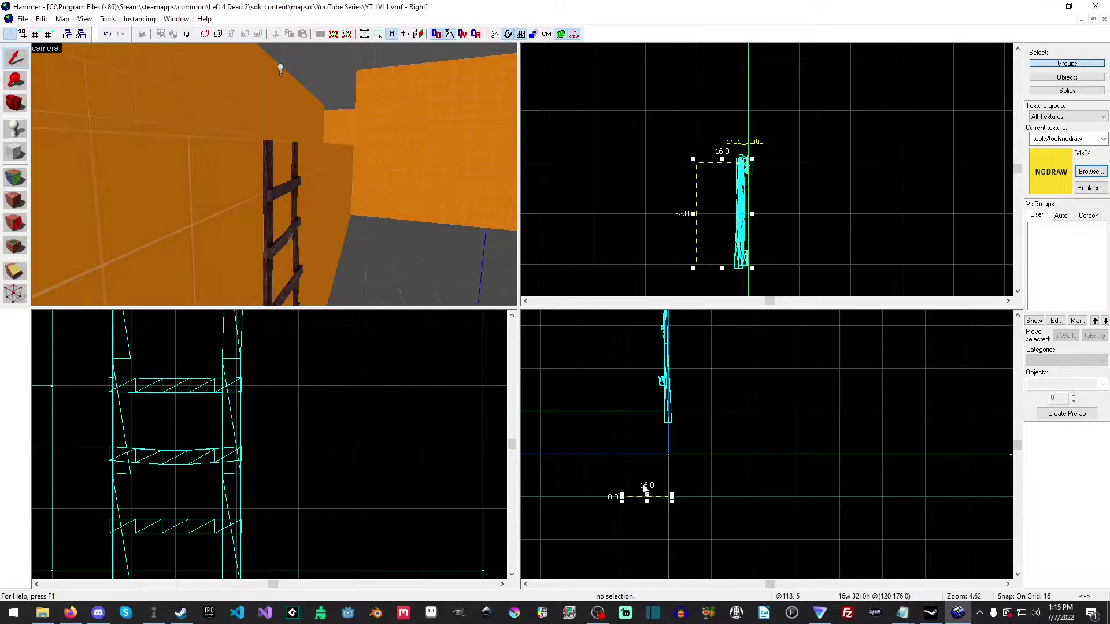
left_click_drag(648, 496, 650, 359)
left_click_drag(646, 461, 648, 364)
middle_click_drag(744, 363, 762, 487)
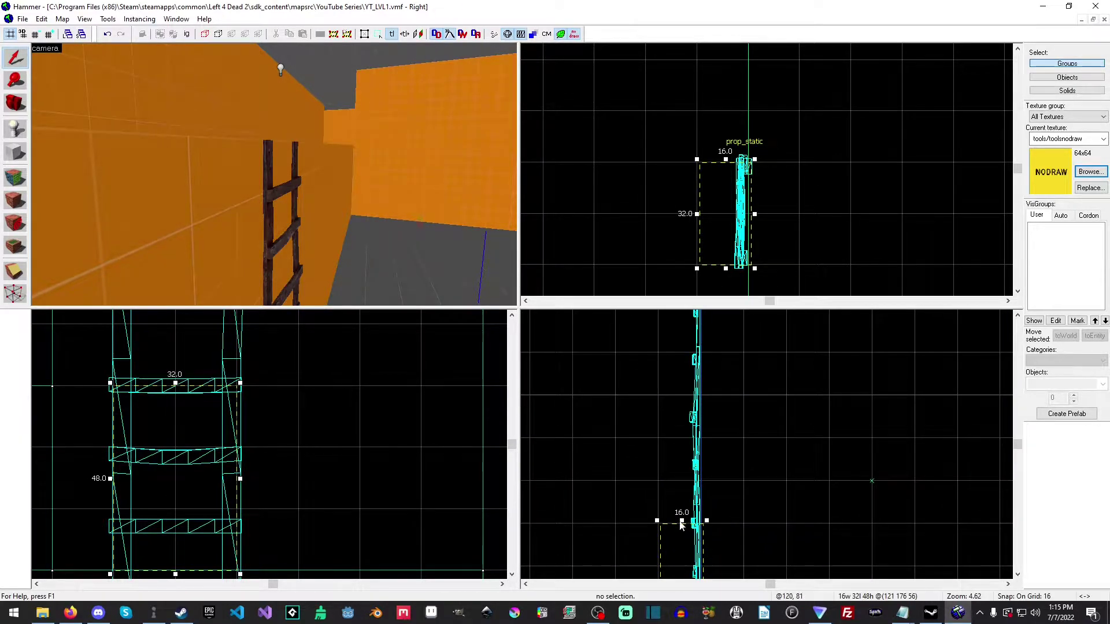
left_click_drag(663, 365, 705, 519)
middle_click_drag(736, 547, 721, 412)
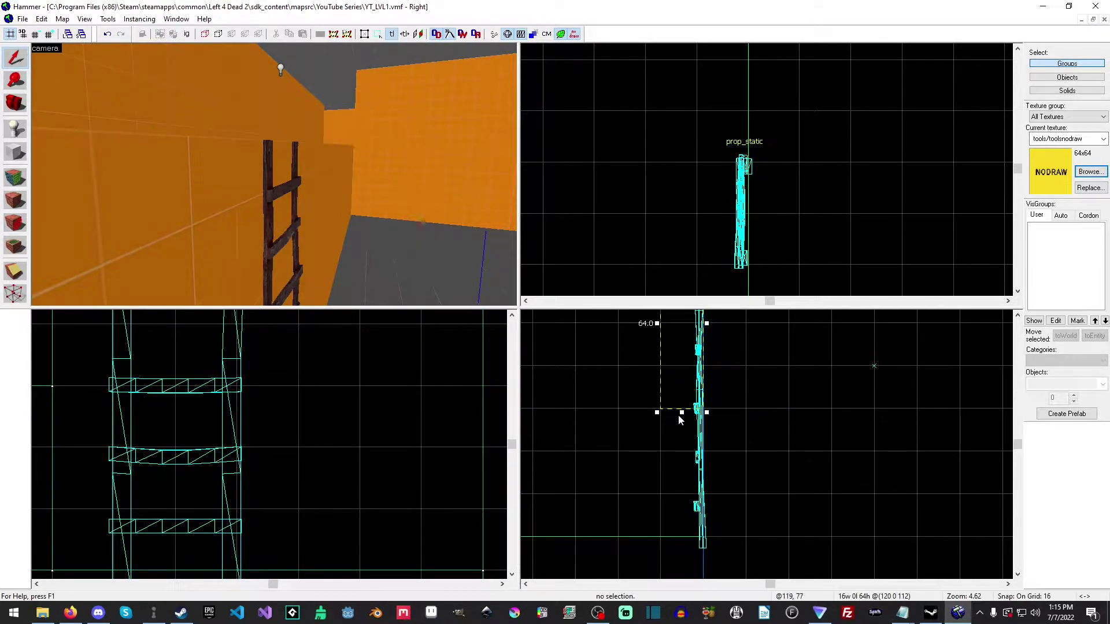
left_click_drag(682, 413, 685, 535)
middle_click_drag(768, 360, 763, 610)
left_click_drag(676, 484, 677, 400)
key("z")
key("s")
key("z")
scroll(697, 143, "down", 11)
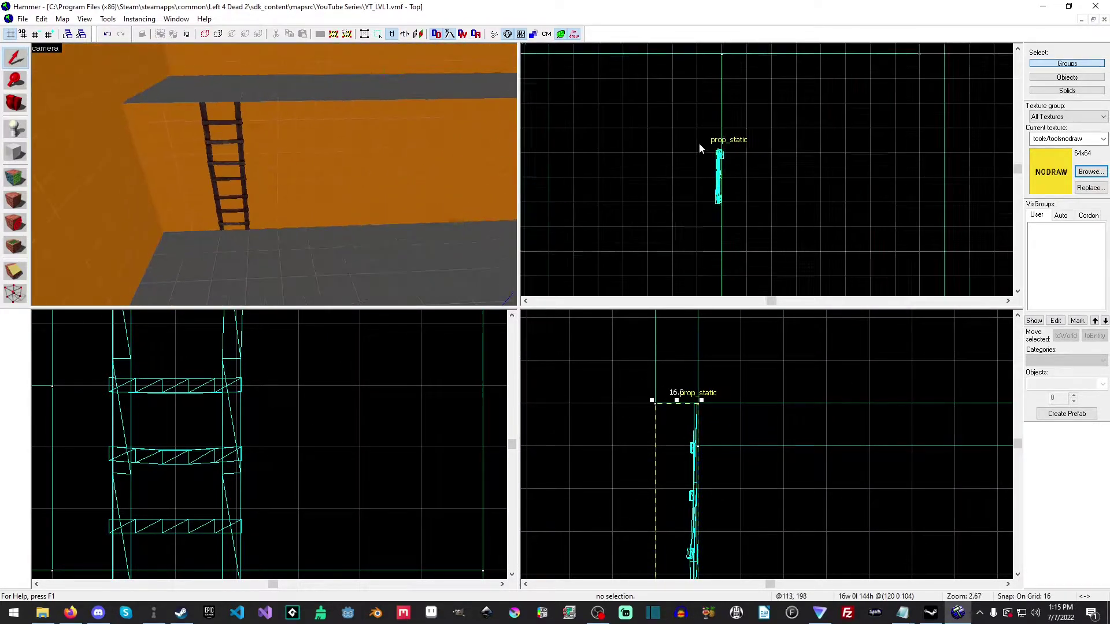
scroll(705, 220, "up", 5)
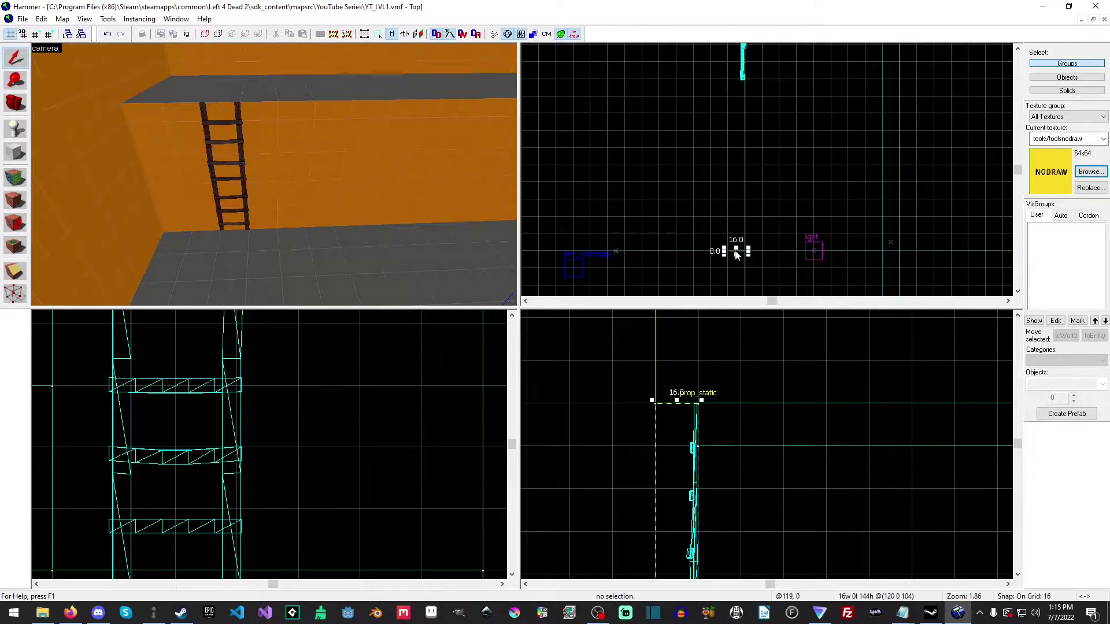
left_click_drag(736, 250, 743, 65)
scroll(246, 462, "down", 7)
key("z")
key("w")
key("s")
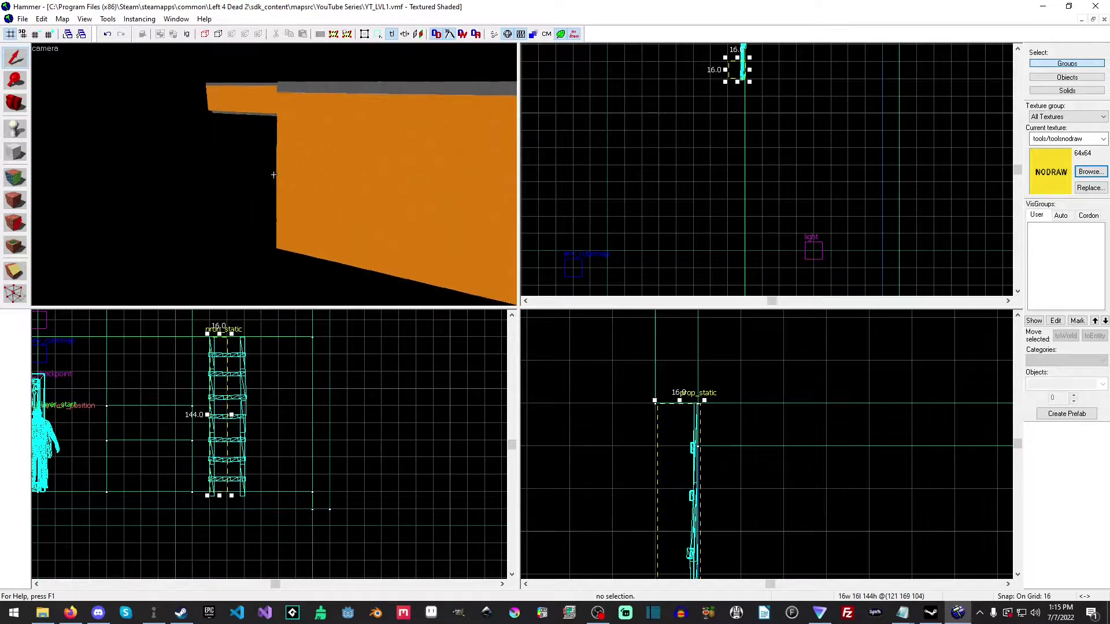
key("w")
key("s")
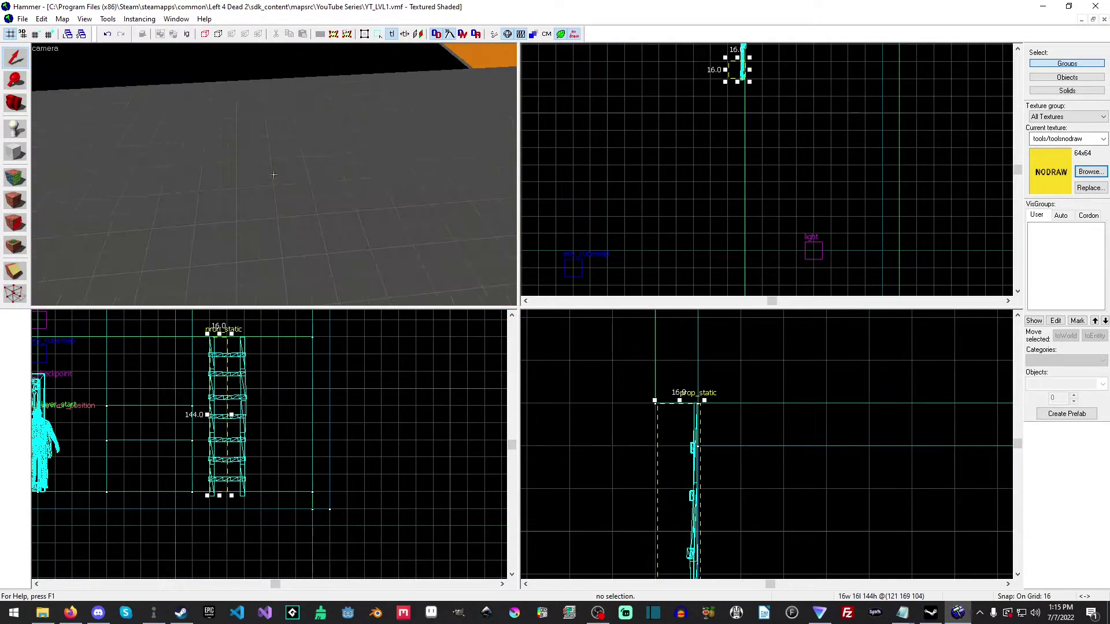
key("z")
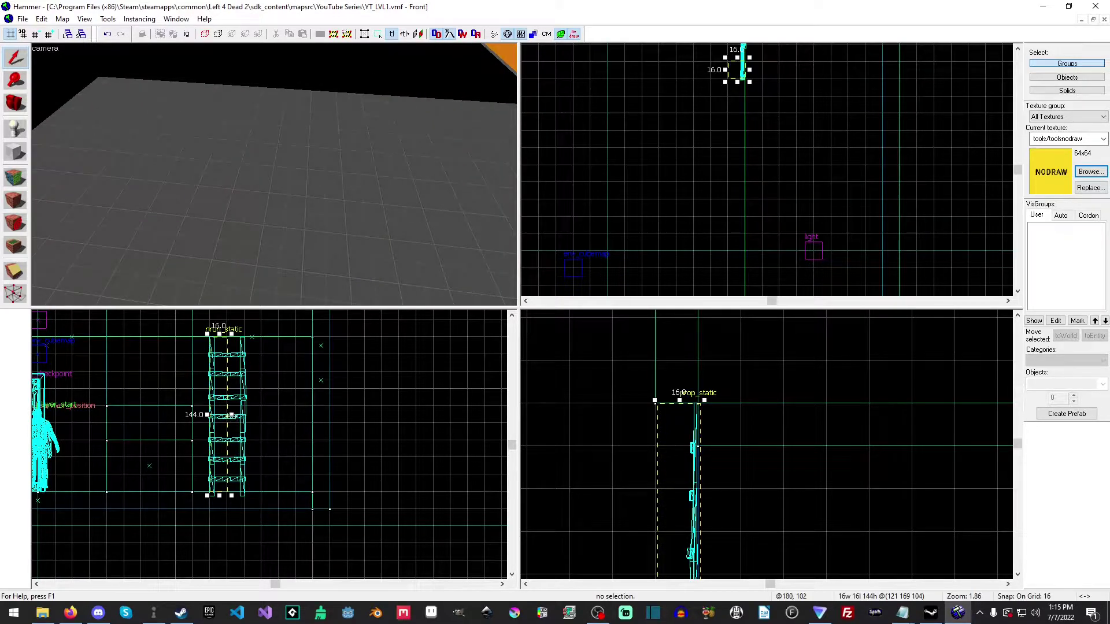
left_click_drag(228, 415, 249, 415)
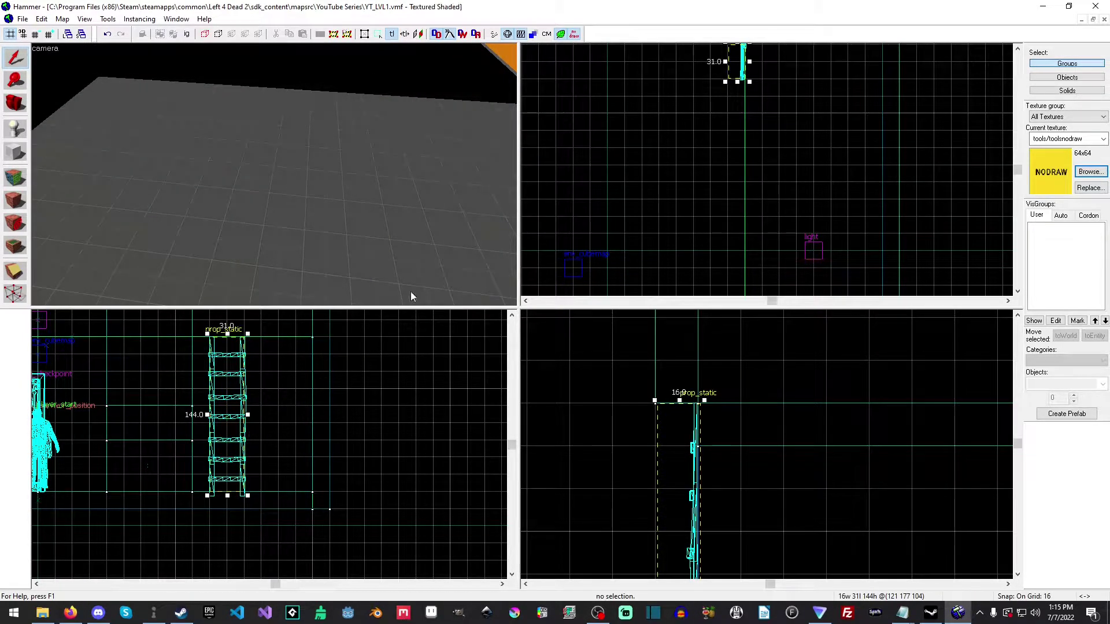
key("z")
key("w")
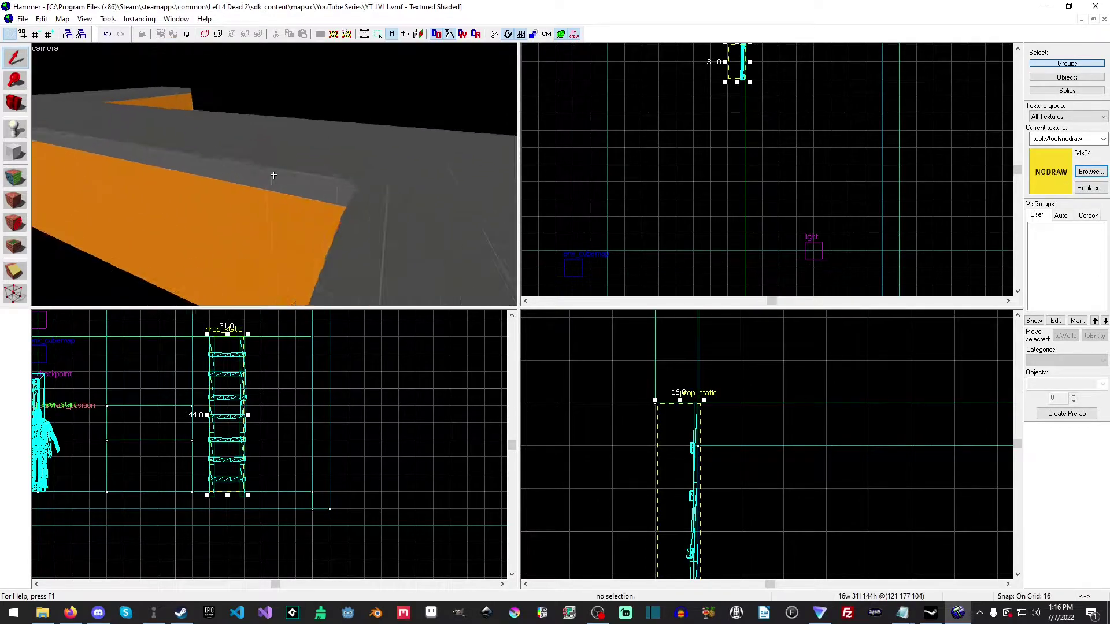
key("s")
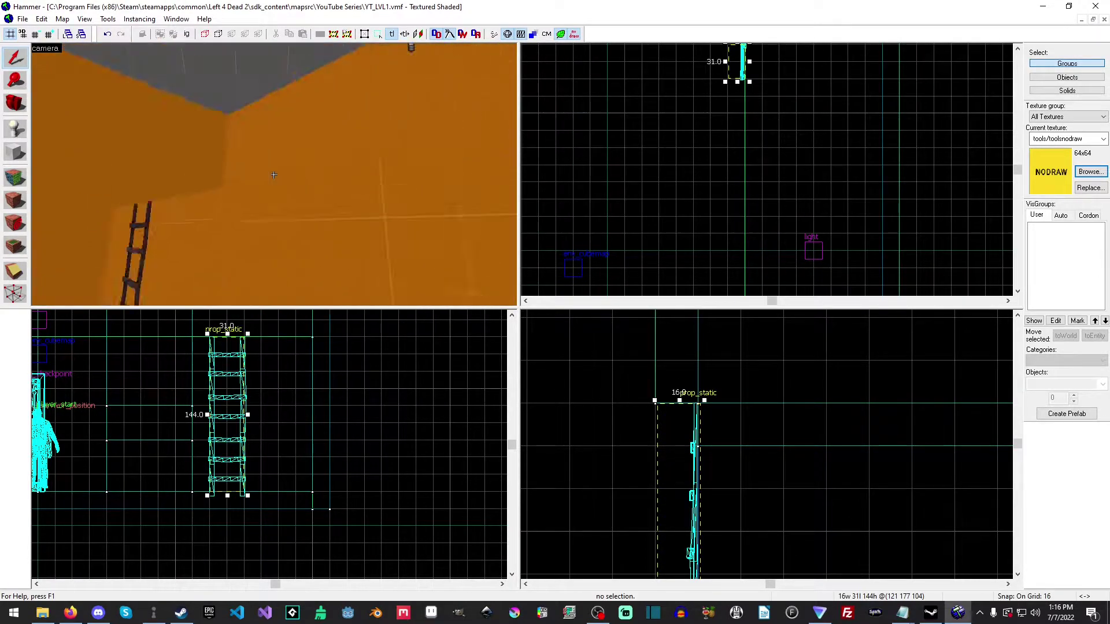
key("w")
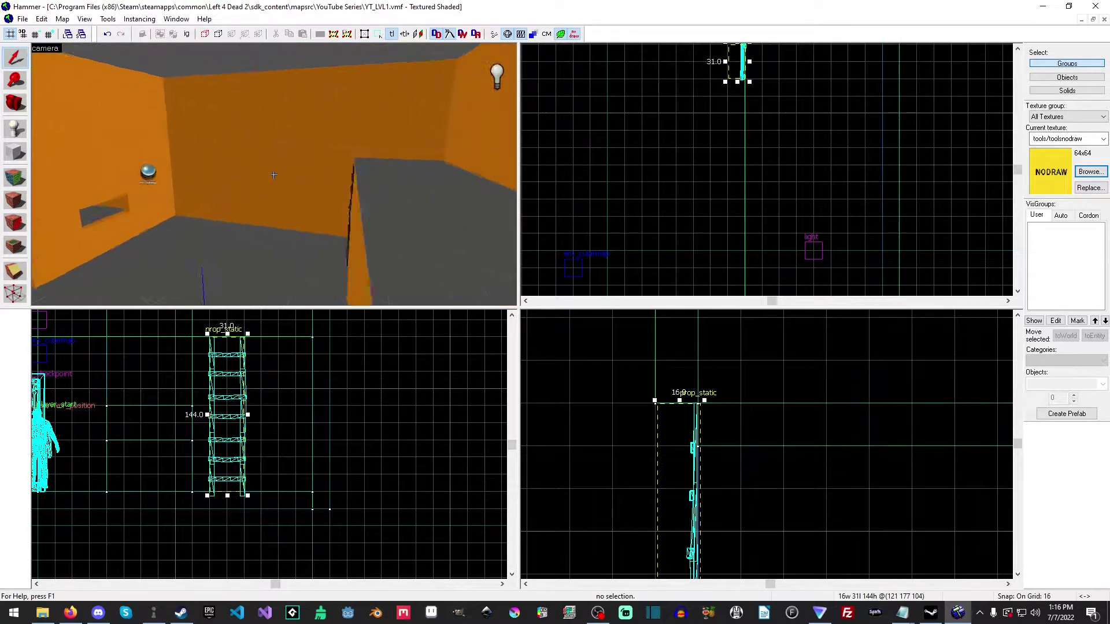
key("s")
left_click_drag(274, 175, 274, 175)
Outline a block of 16 by 32 by 152 units around the ladder and check its edges against the ledge.
left_click(15, 152)
scroll(746, 118, "up", 5)
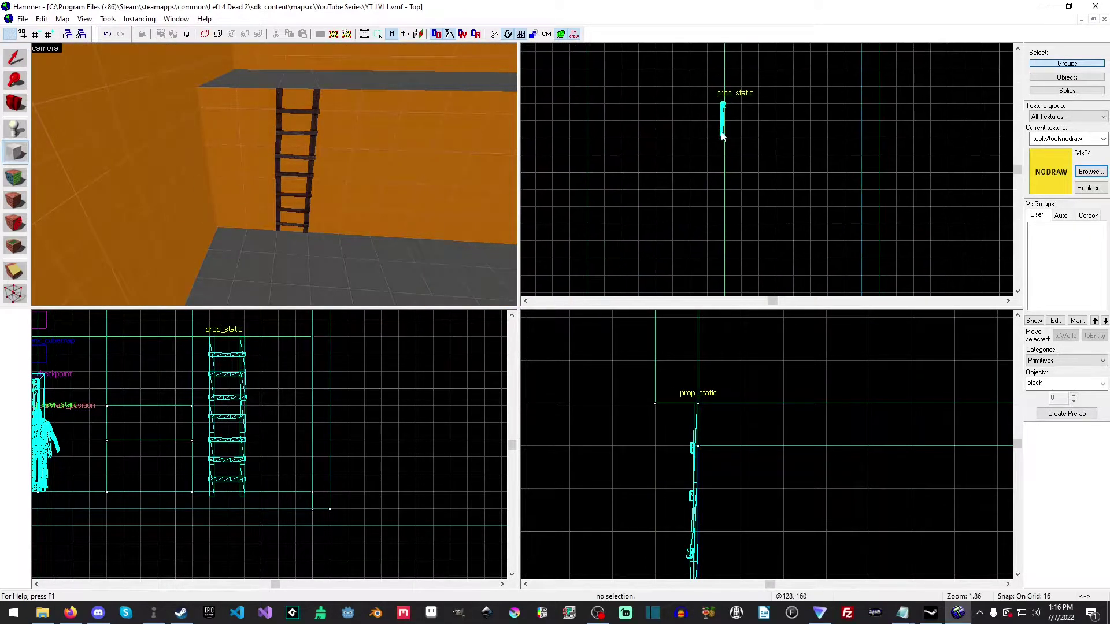
left_click_drag(720, 154, 767, 247)
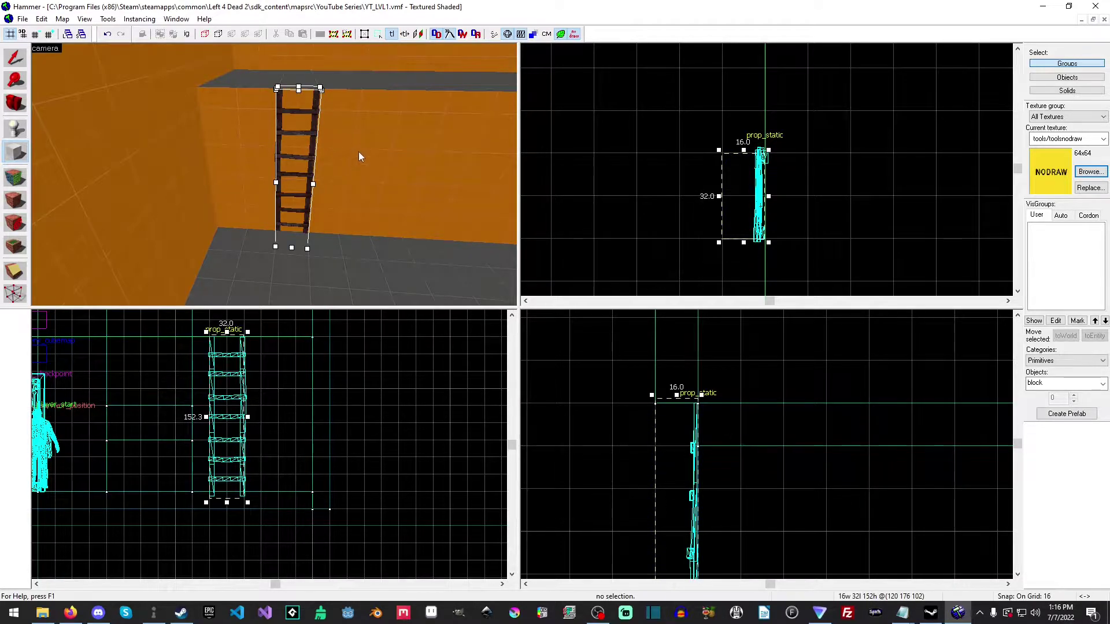
key("z")
key("d")
key("w")
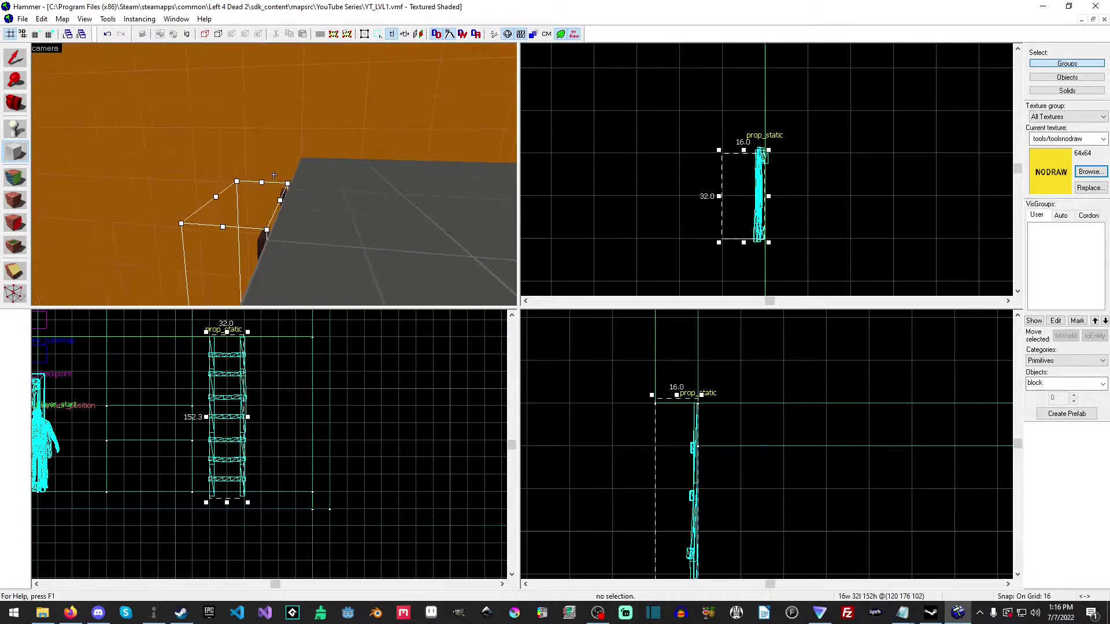
key("w")
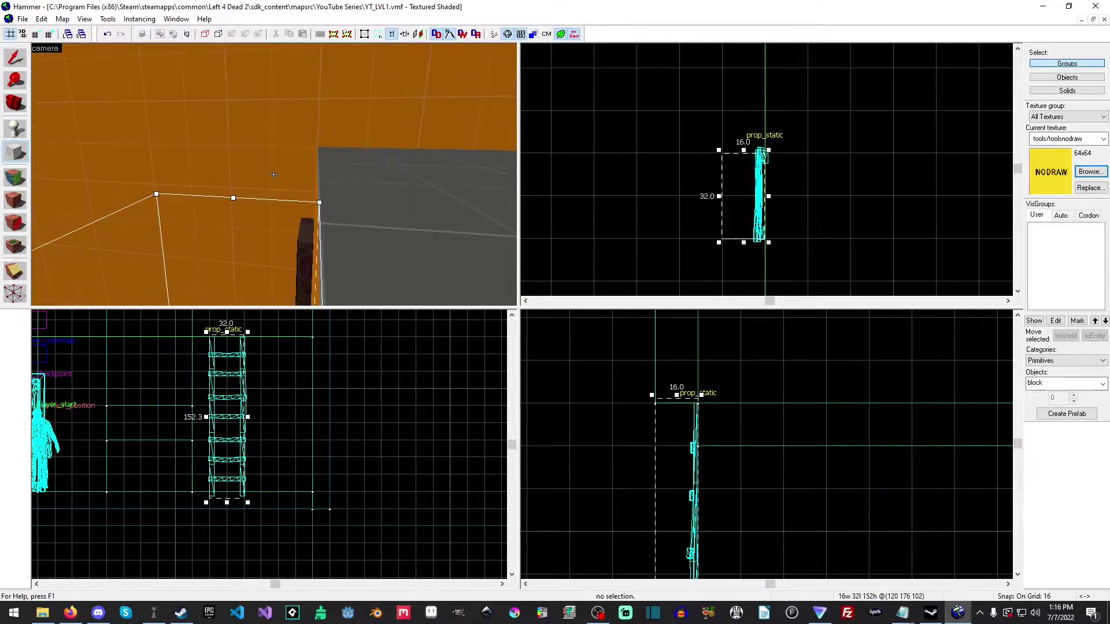
key("a")
key("w")
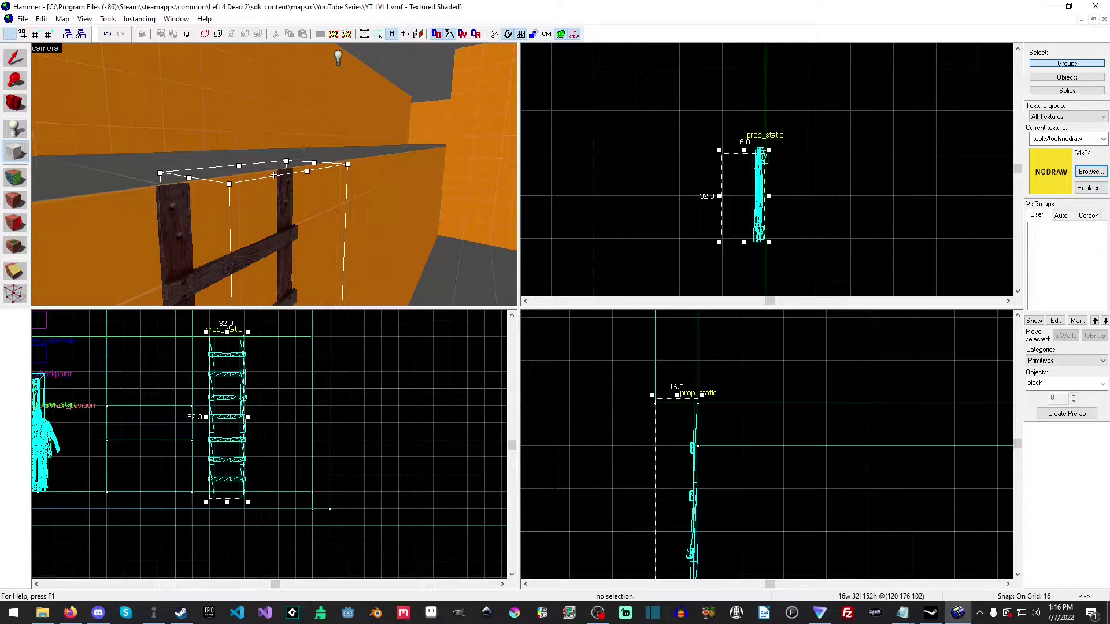
key("a")
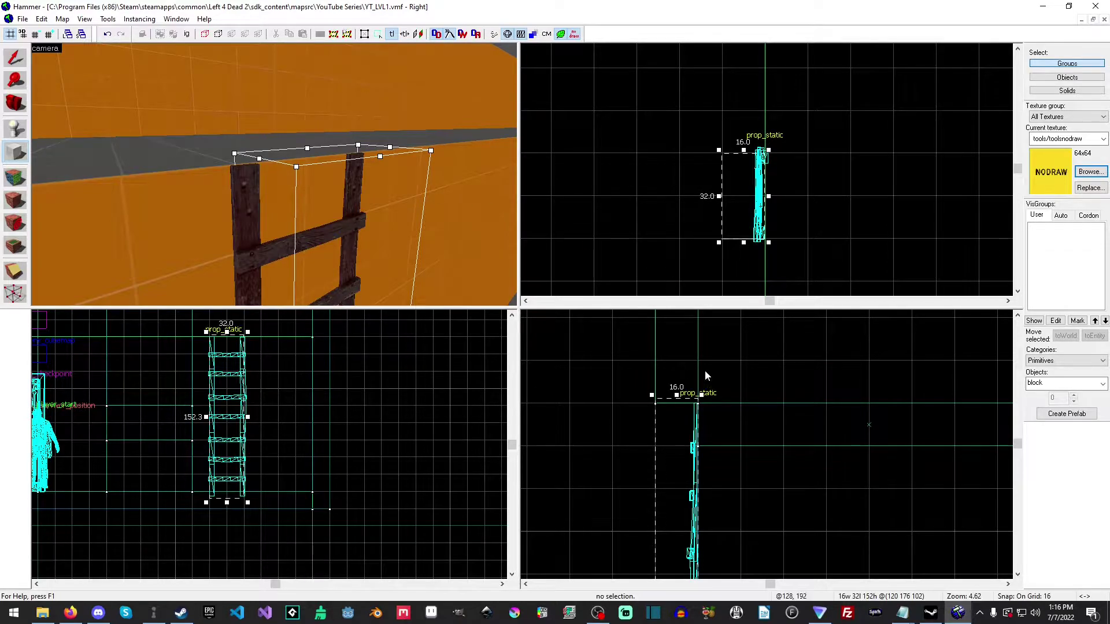
Set the grid snap to 2 units and create the nodraw block 16 by 32 by 152 units over the ladder.
key("bracketleft")
key("bracketleft")
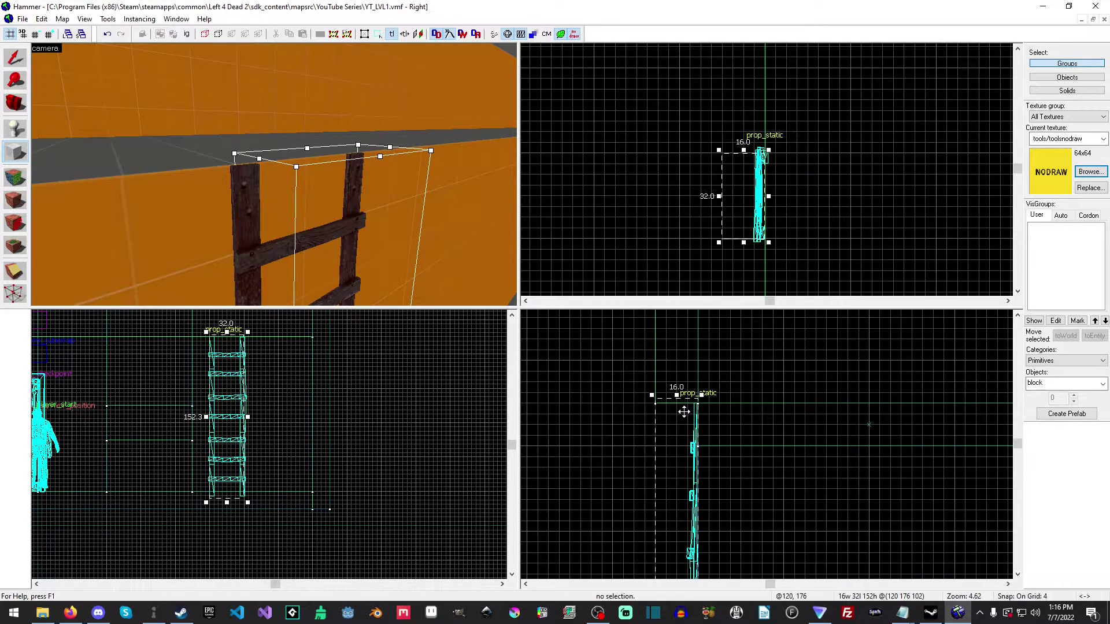
key("bracketleft")
left_click_drag(676, 395, 677, 400)
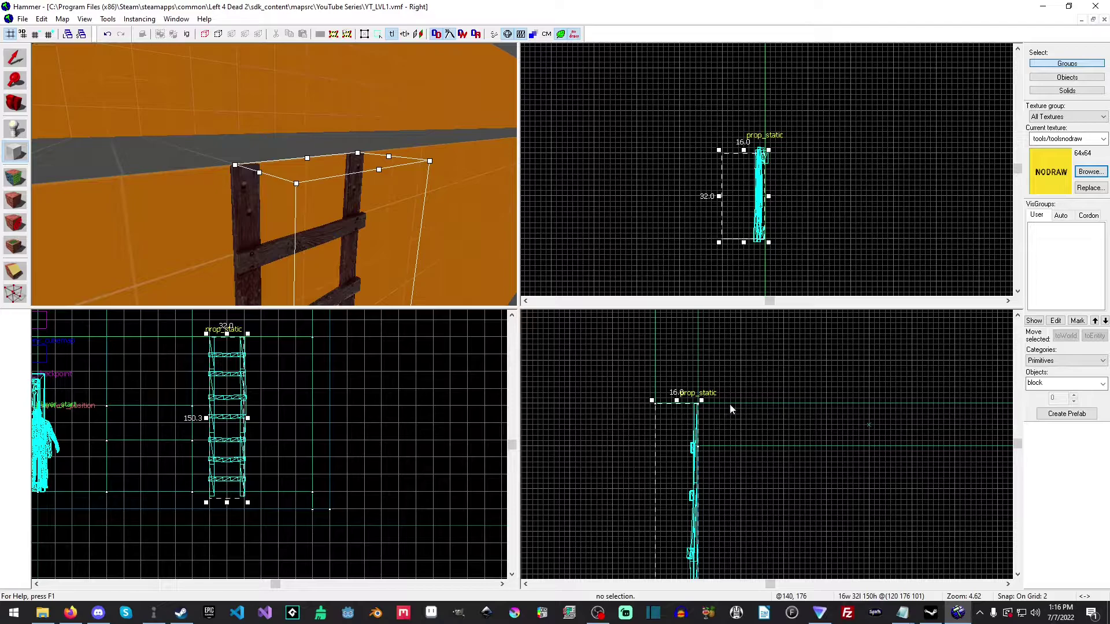
left_click_drag(676, 402, 676, 397)
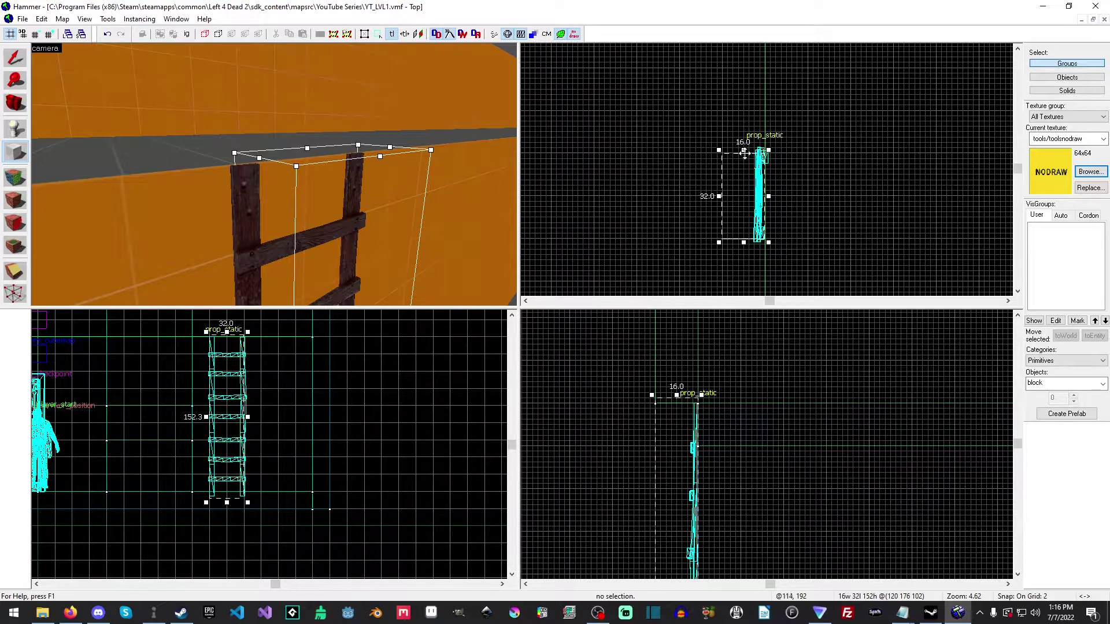
key("Return")
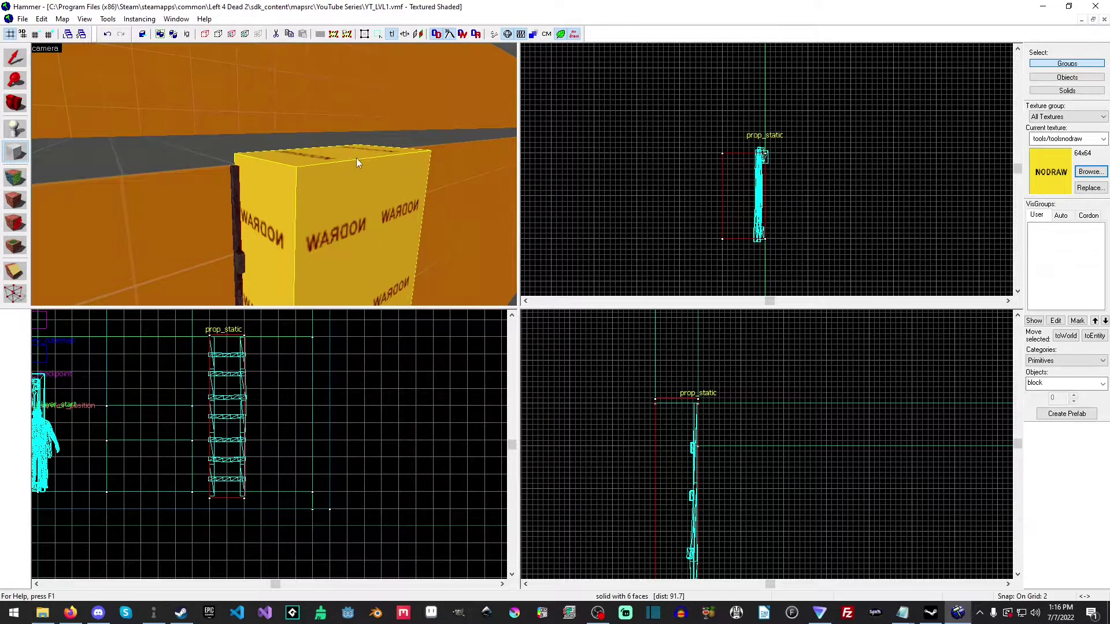
Apply the tools/toolsinvisibleladder texture to the nodraw brush's front face, the side facing away from the ledge wall.
key("z")
key("d")
key("s")
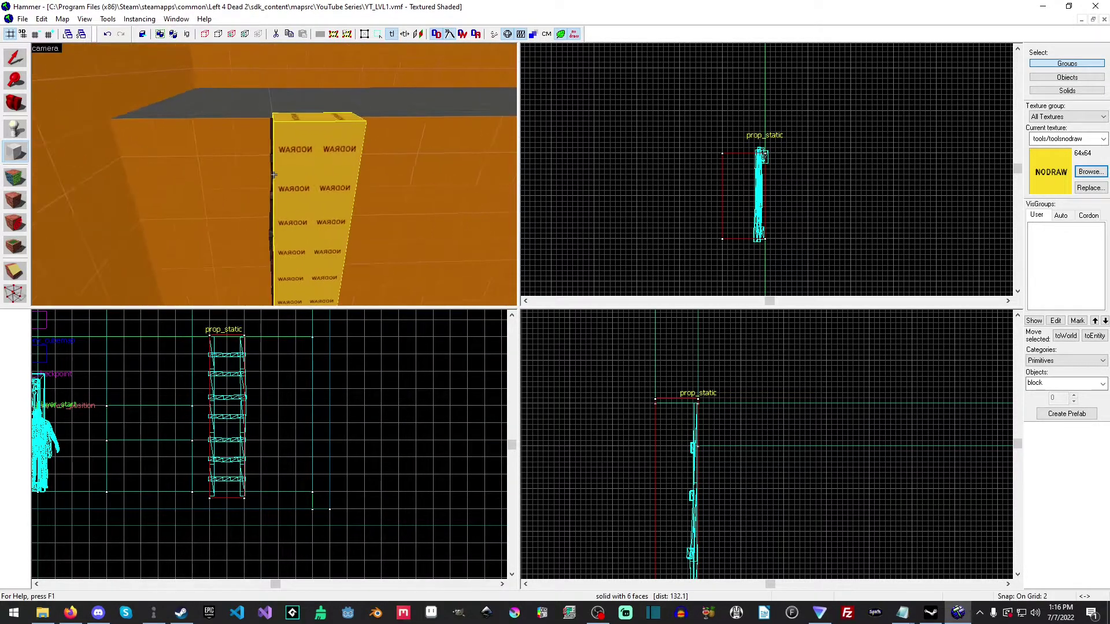
left_click(17, 179)
left_click(302, 200)
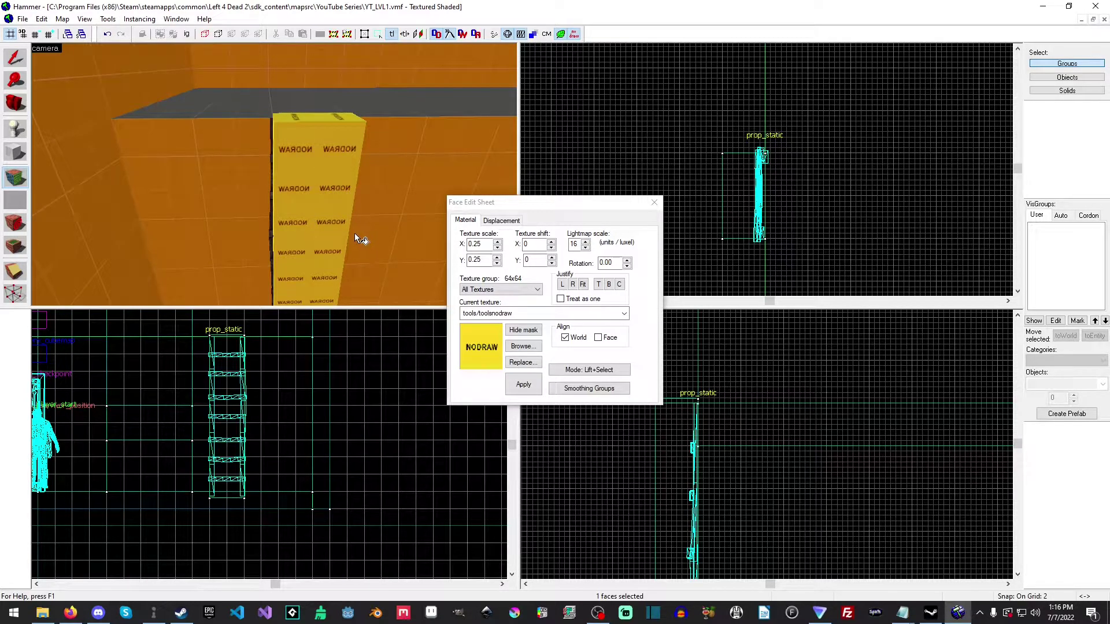
left_click(522, 346)
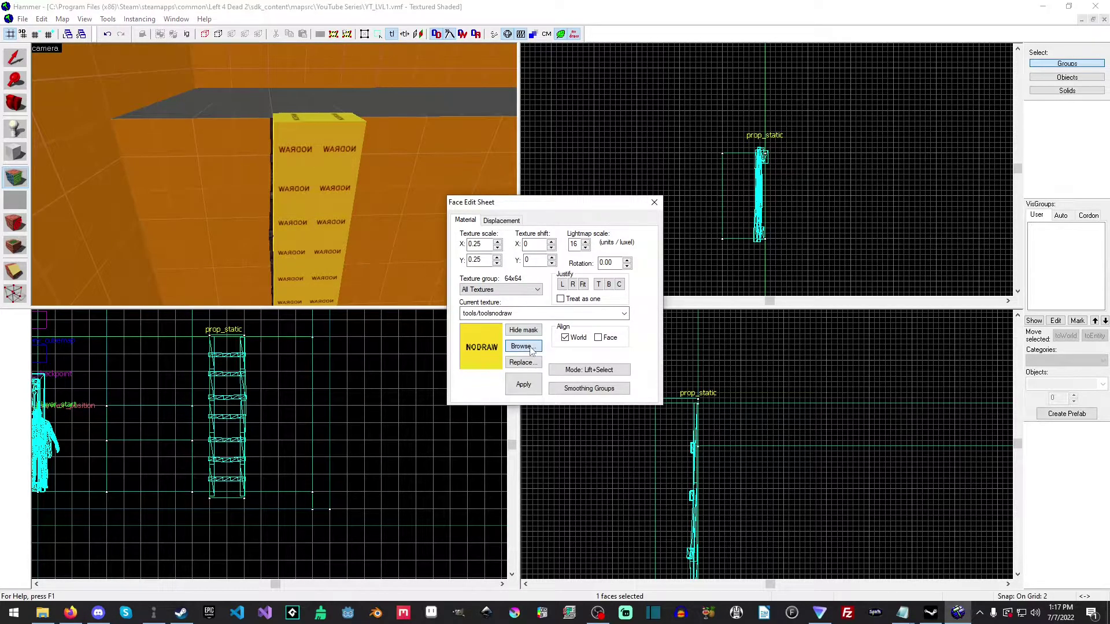
type("ladder")
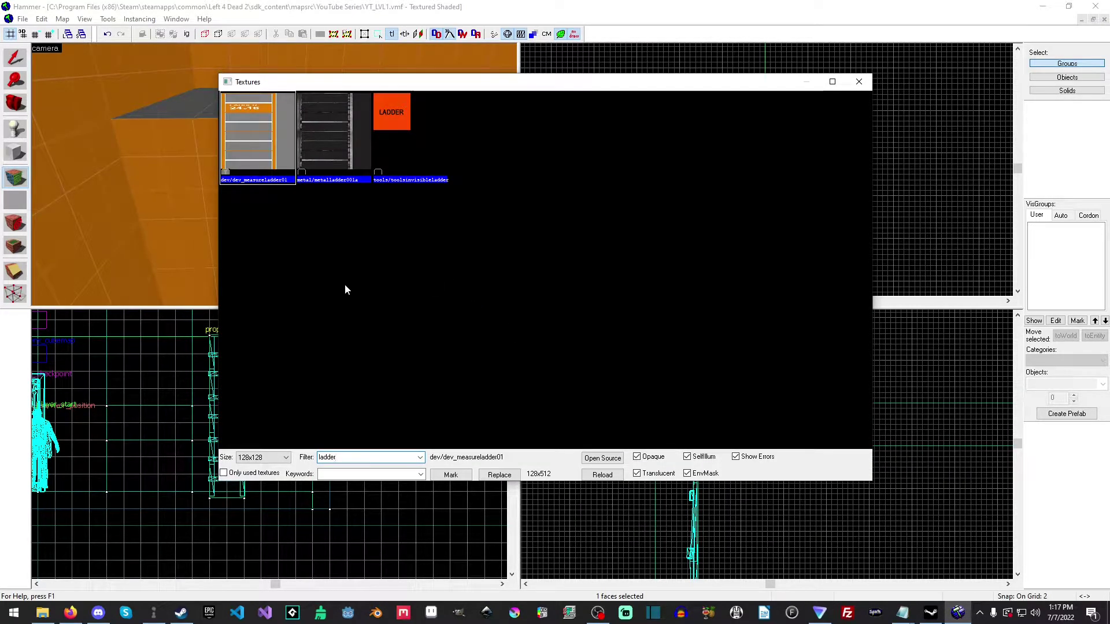
double_click(405, 174)
left_click(523, 385)
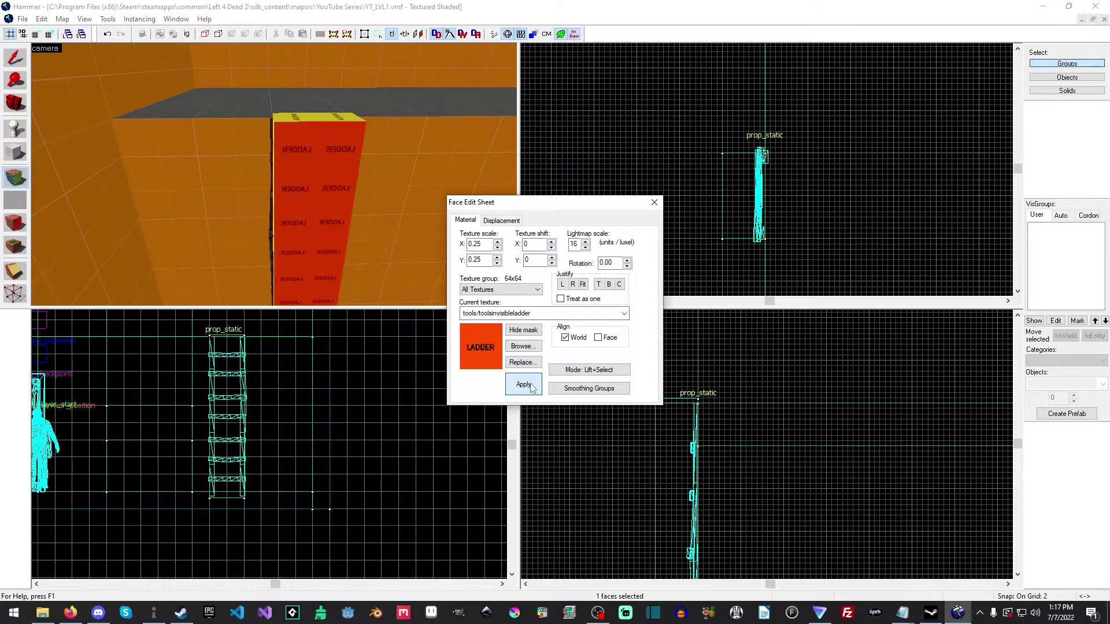
left_click(654, 202)
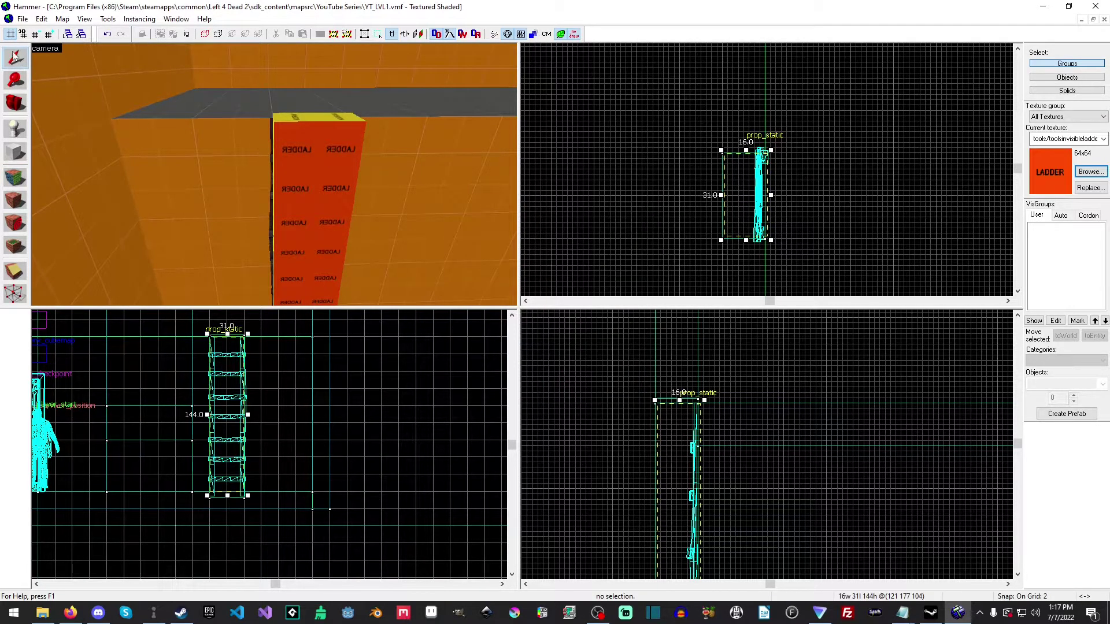
left_click(657, 205)
Reduce the invisible ladder brush's thickness to 6 units from its front side, keeping its back against the ledge wall.
key("z")
key("d")
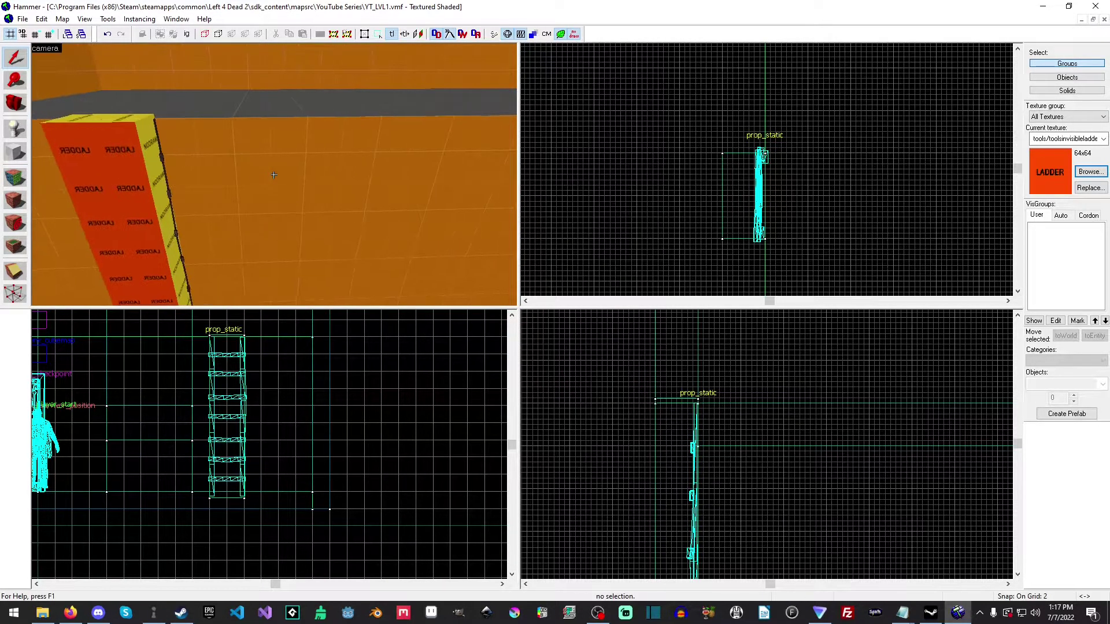
key("a")
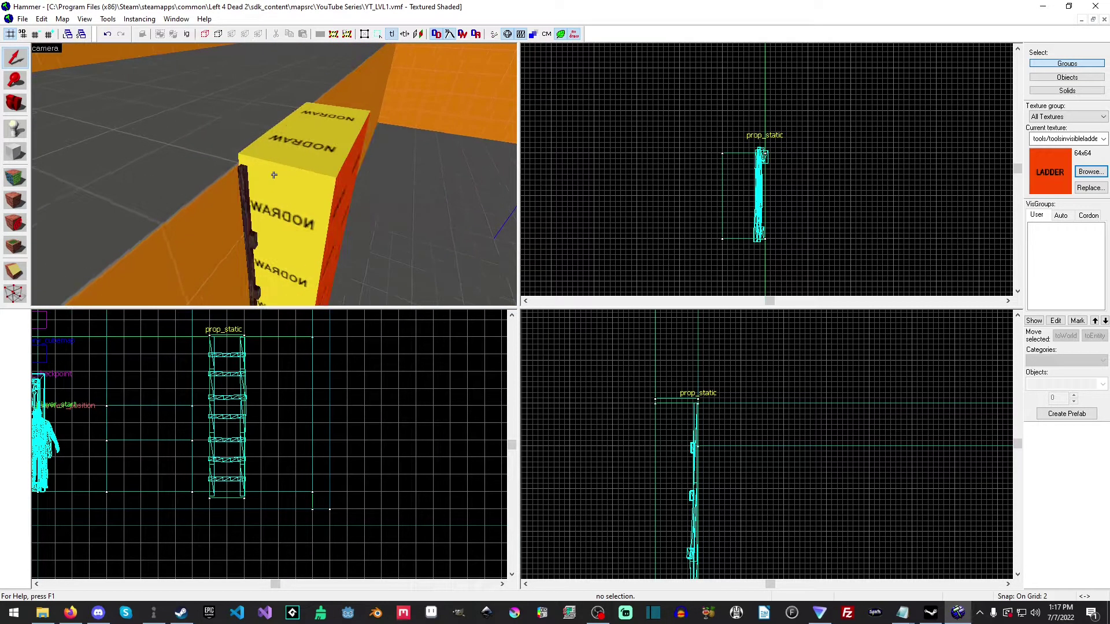
key("z")
left_click(281, 175)
scroll(729, 194, "up", 2)
left_click_drag(723, 195, 777, 196)
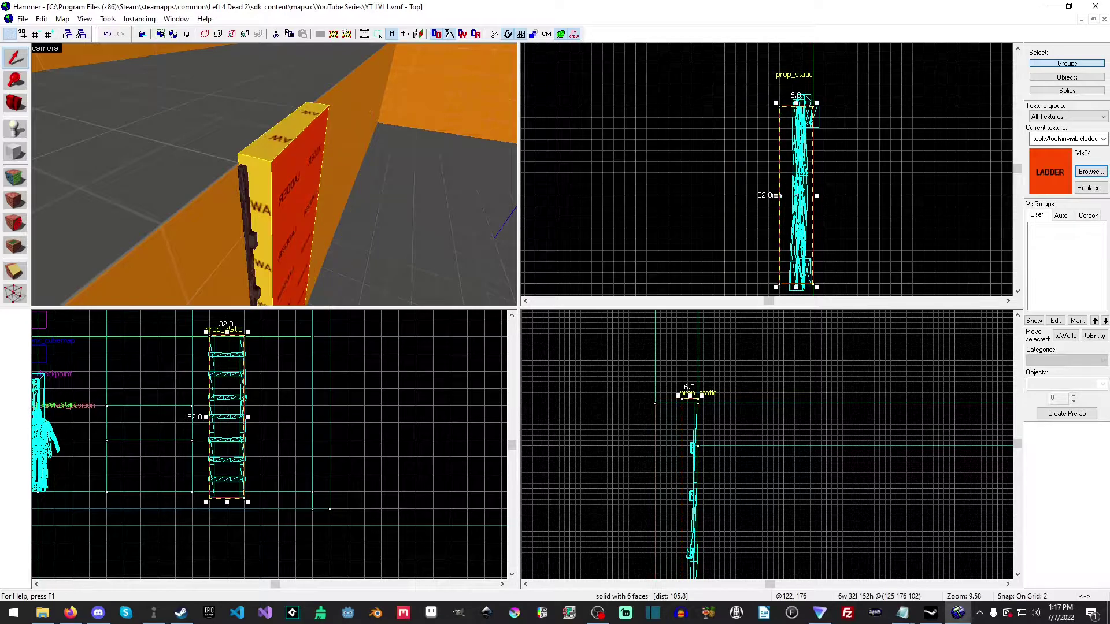
Select the ledge brush and raise its top 2 units to the height of the invisible ladder brush.
left_click(502, 172)
left_click(174, 152)
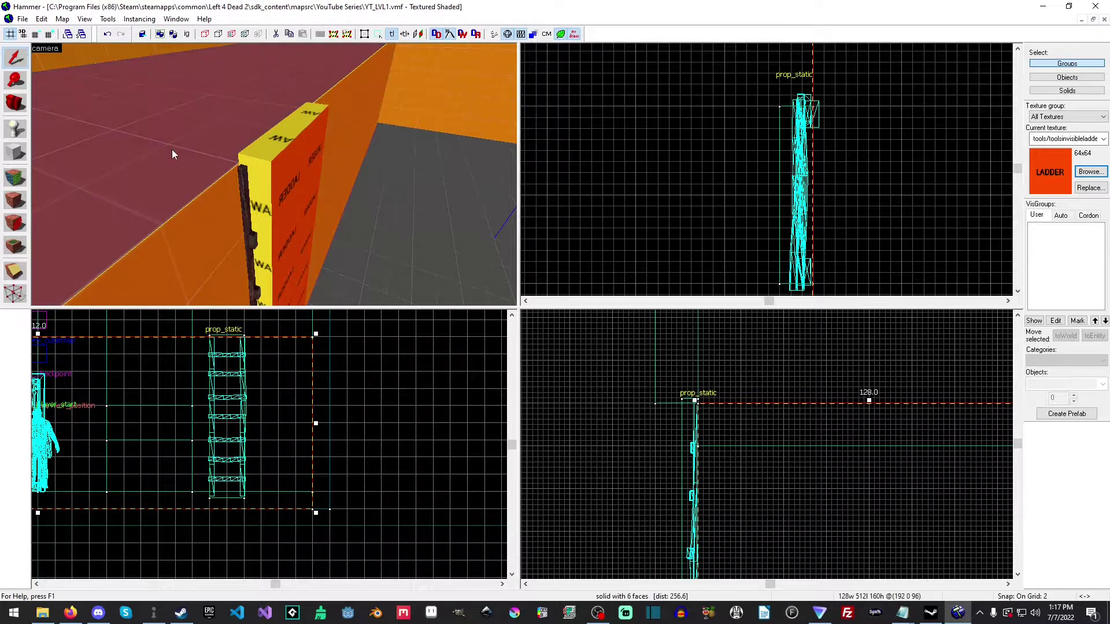
scroll(871, 403, "up", 2)
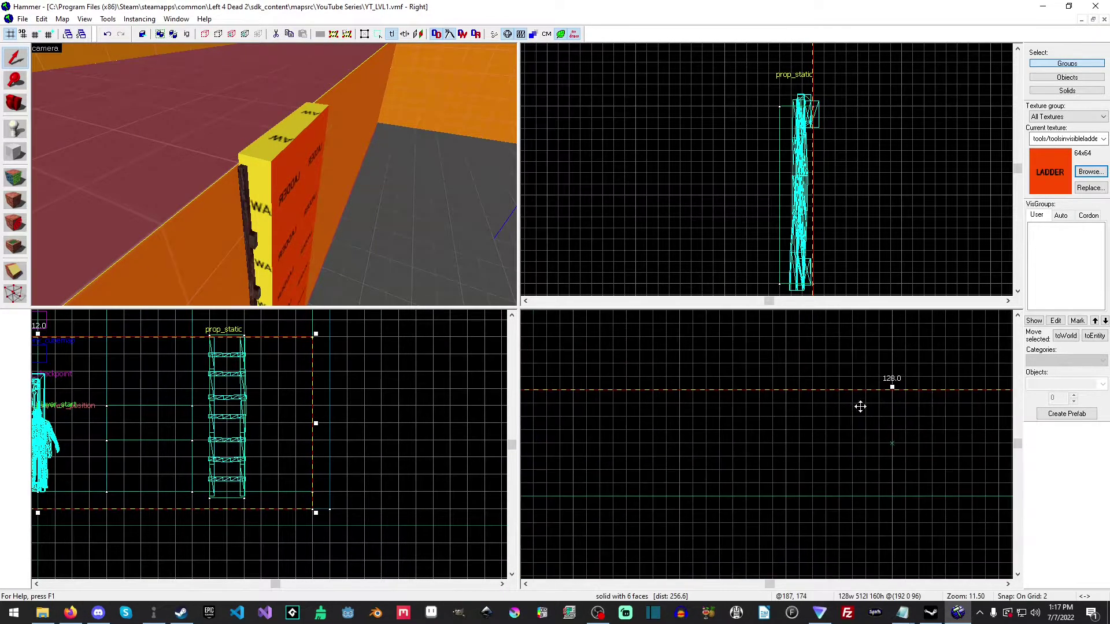
left_click_drag(897, 386, 898, 379)
left_click(597, 439)
Select the three corridor floor brushes beyond the ledge together and move them up 2 units to match the ledge top.
key("z")
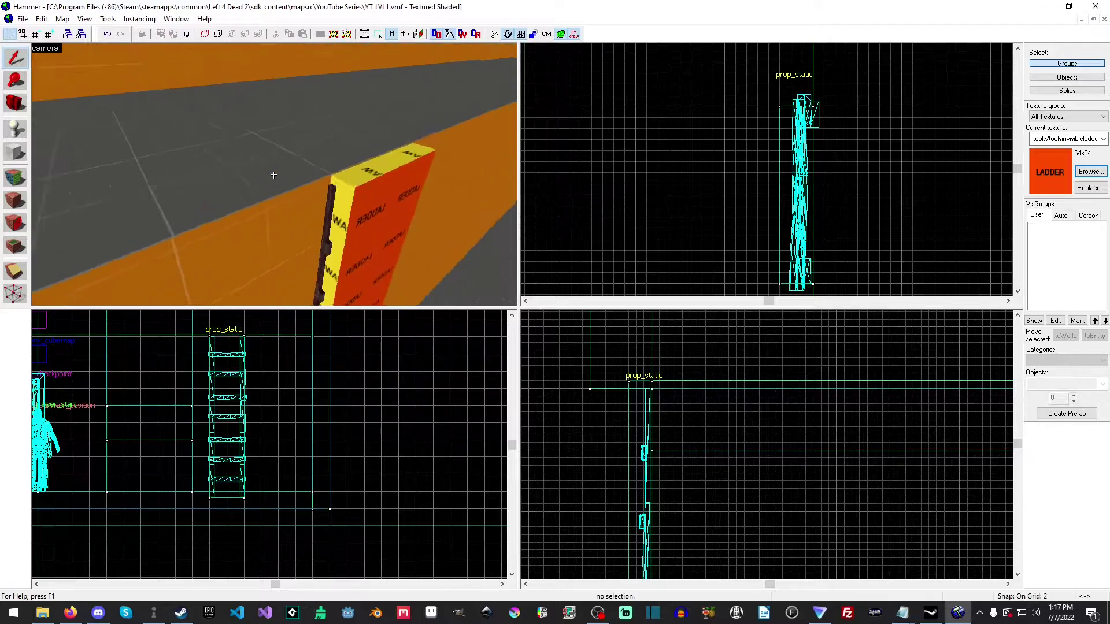
key("s")
key("w")
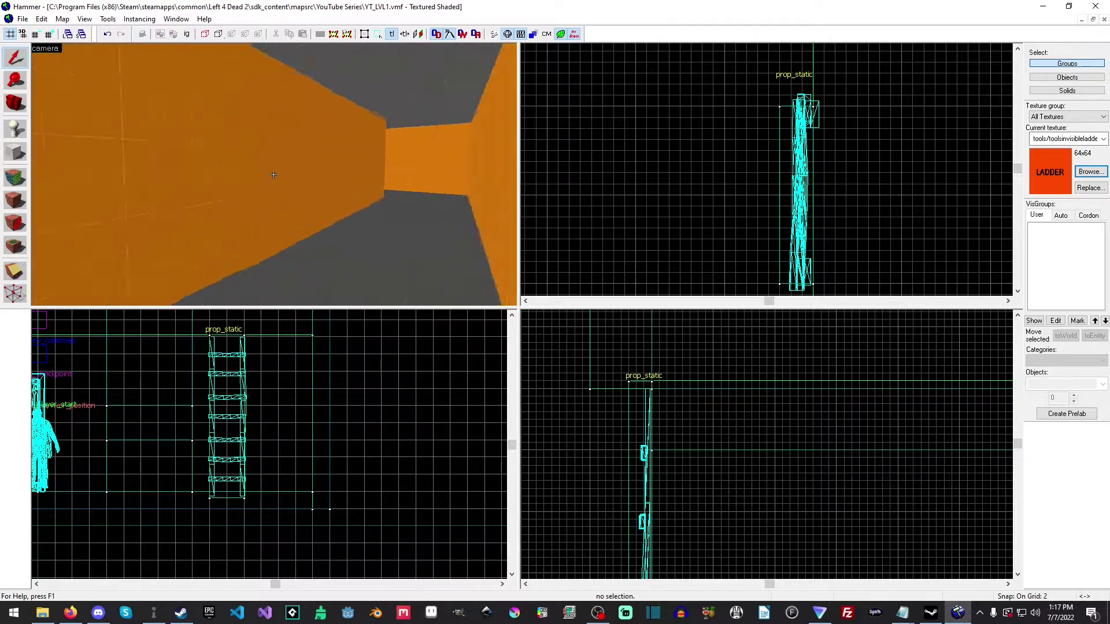
key("z")
key("z")
key("z")
left_click(316, 211)
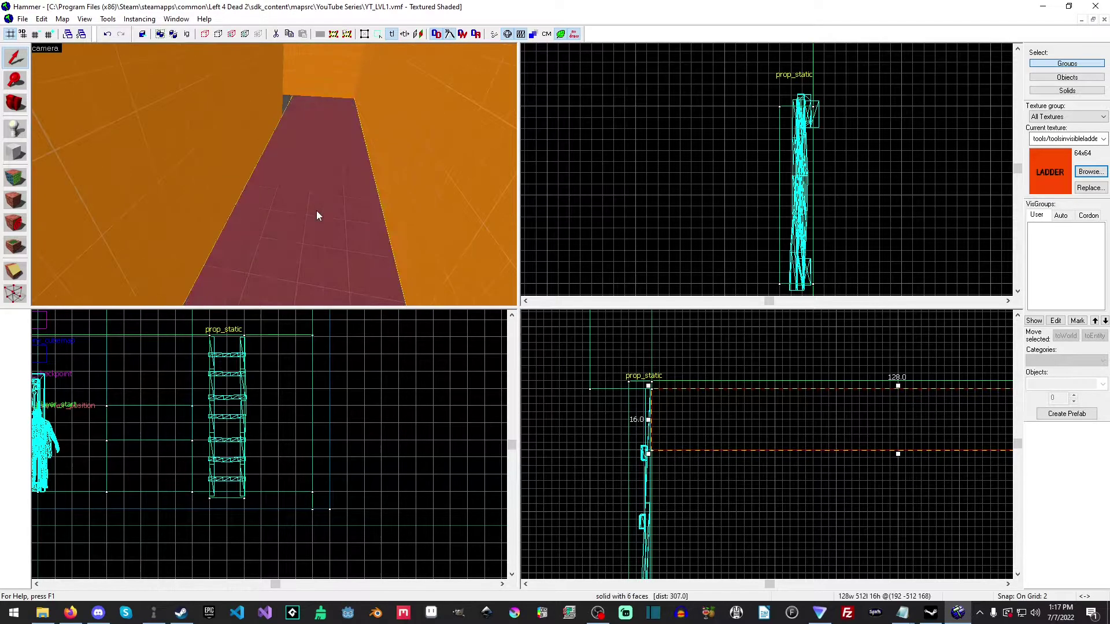
key("z")
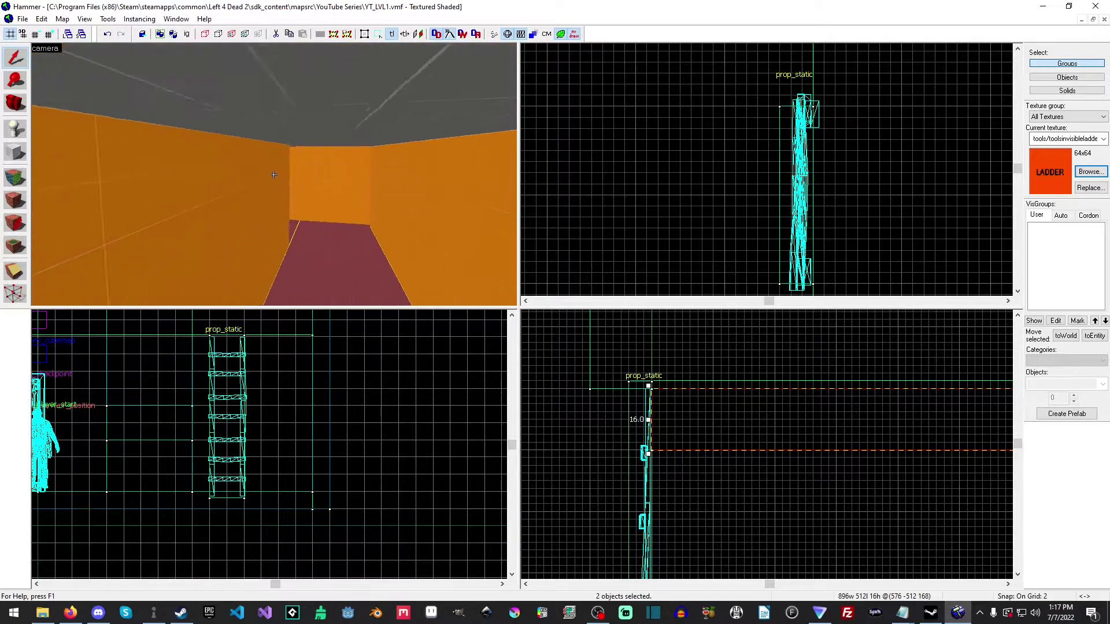
key("z")
left_click(297, 200, "ctrl")
scroll(804, 398, "down", 5)
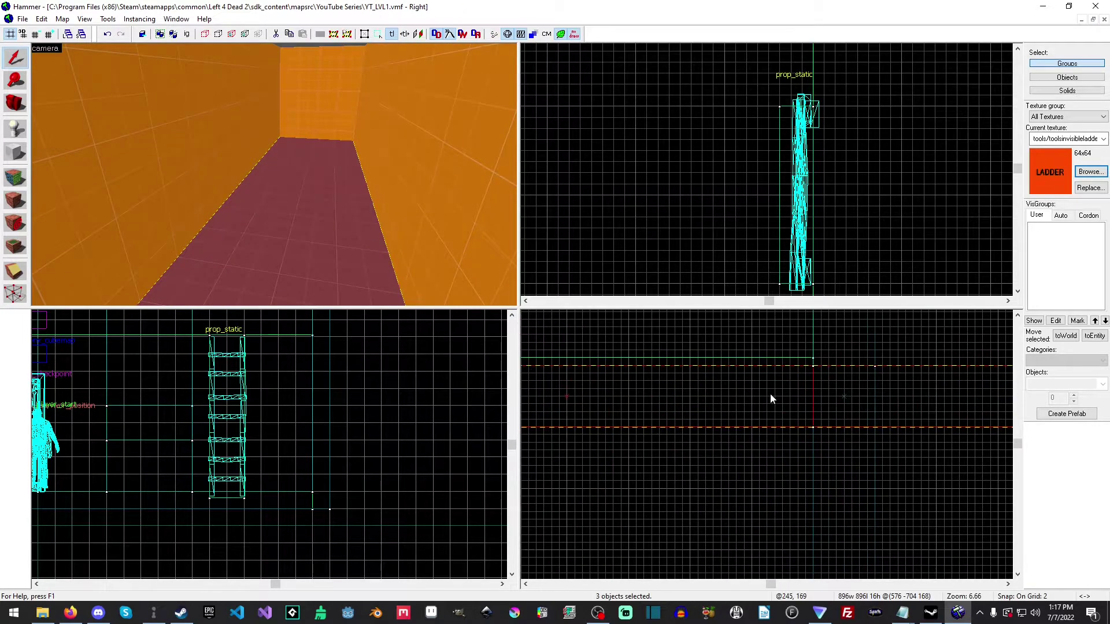
left_click_drag(788, 401, 787, 399)
Check the light above the ledge and choose light as the entity to place.
key("z")
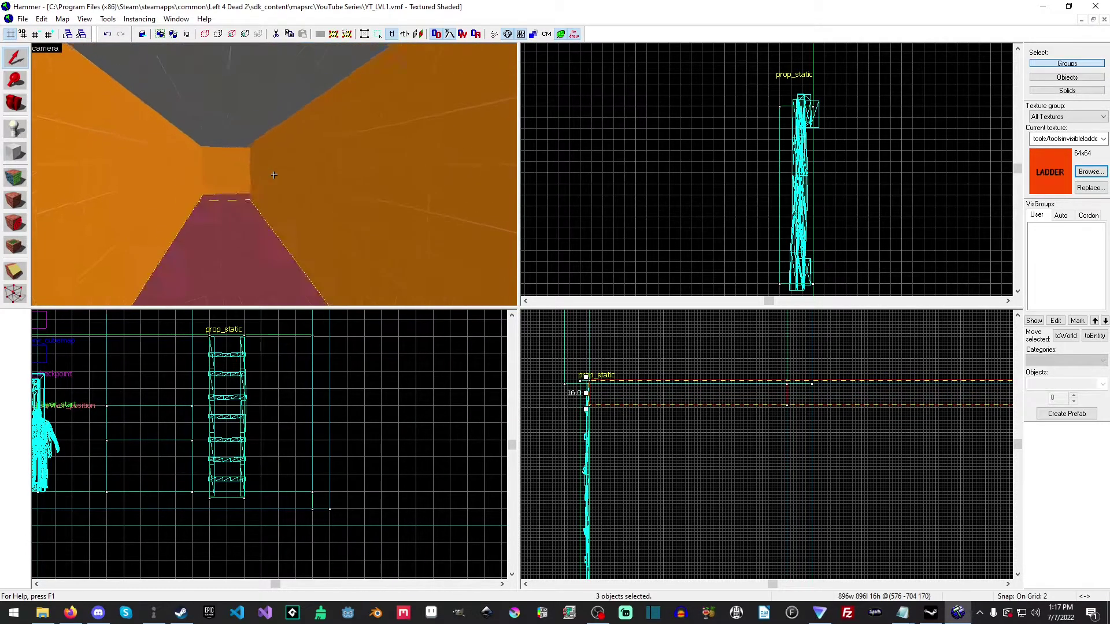
key("w")
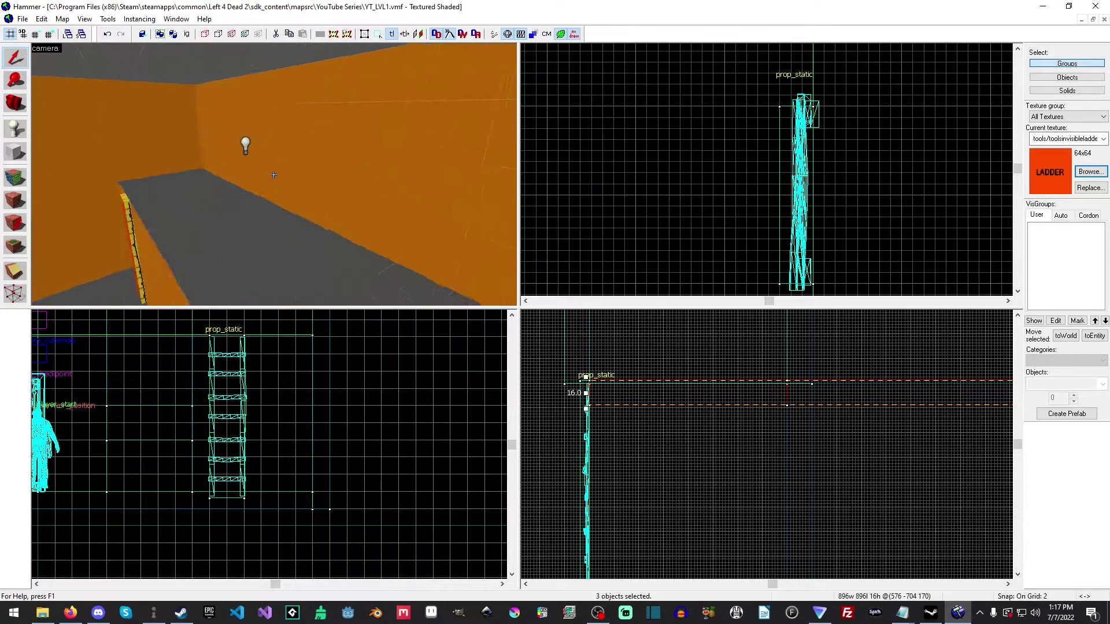
key("z")
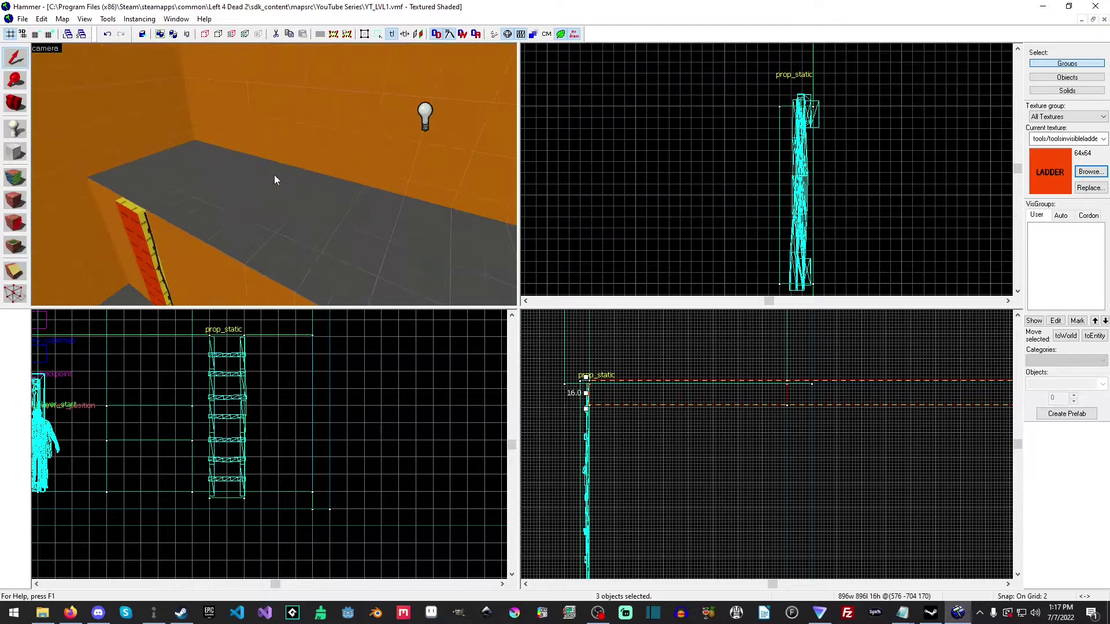
left_click(339, 171)
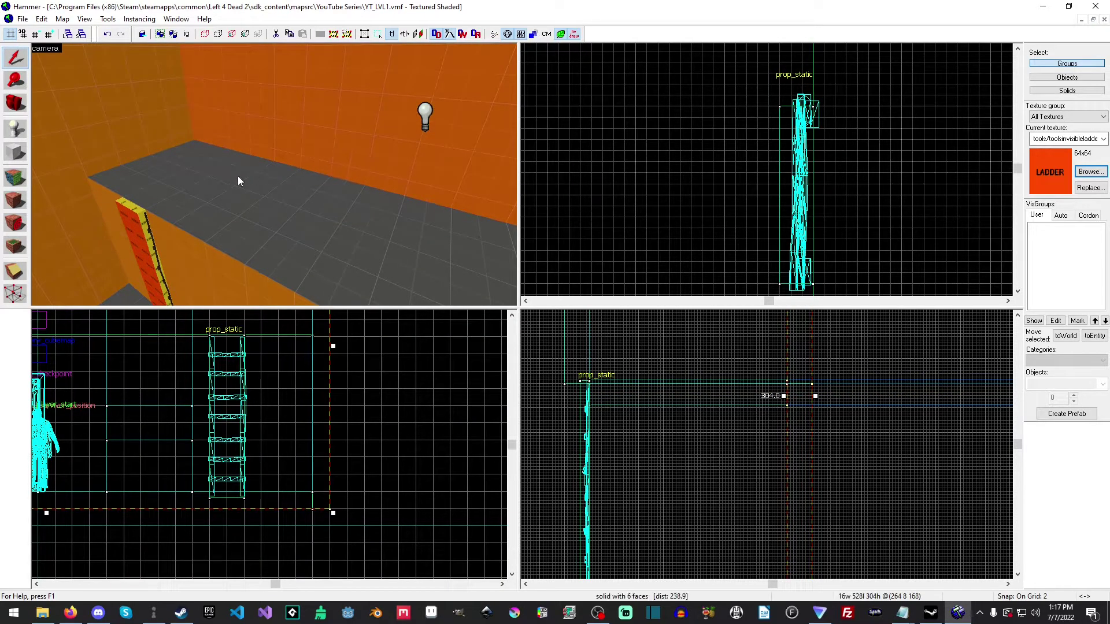
left_click(424, 115)
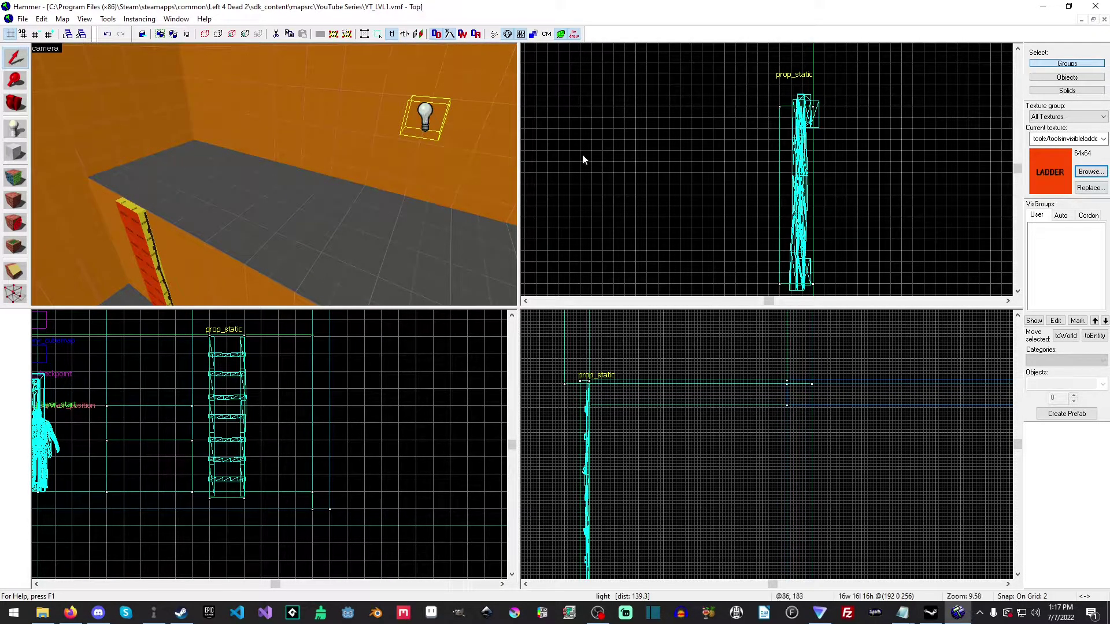
key("shift+e")
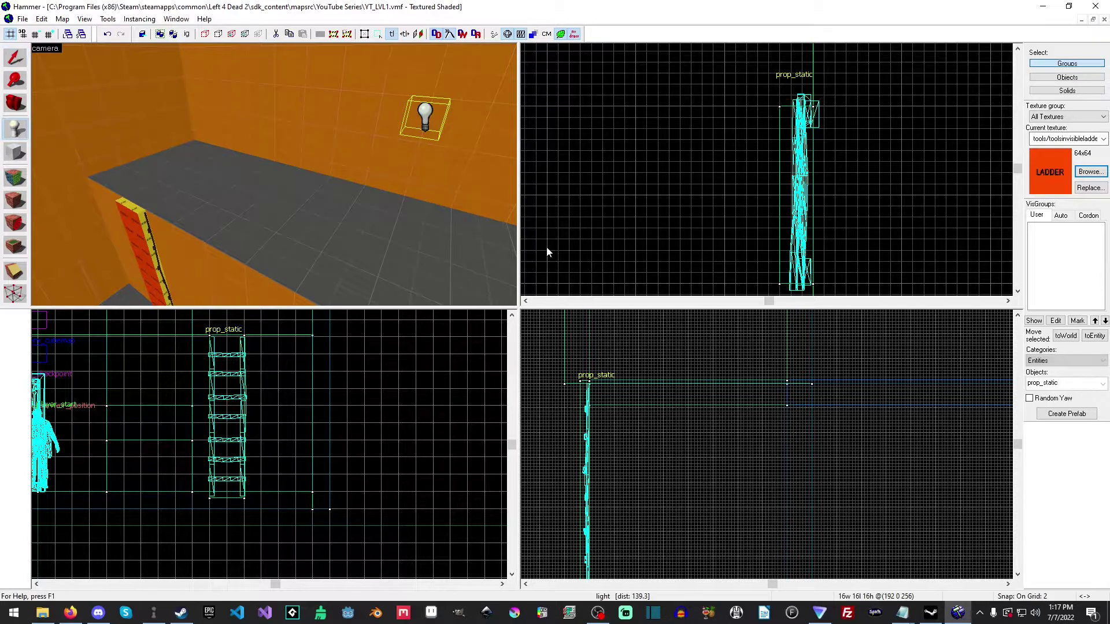
type("light")
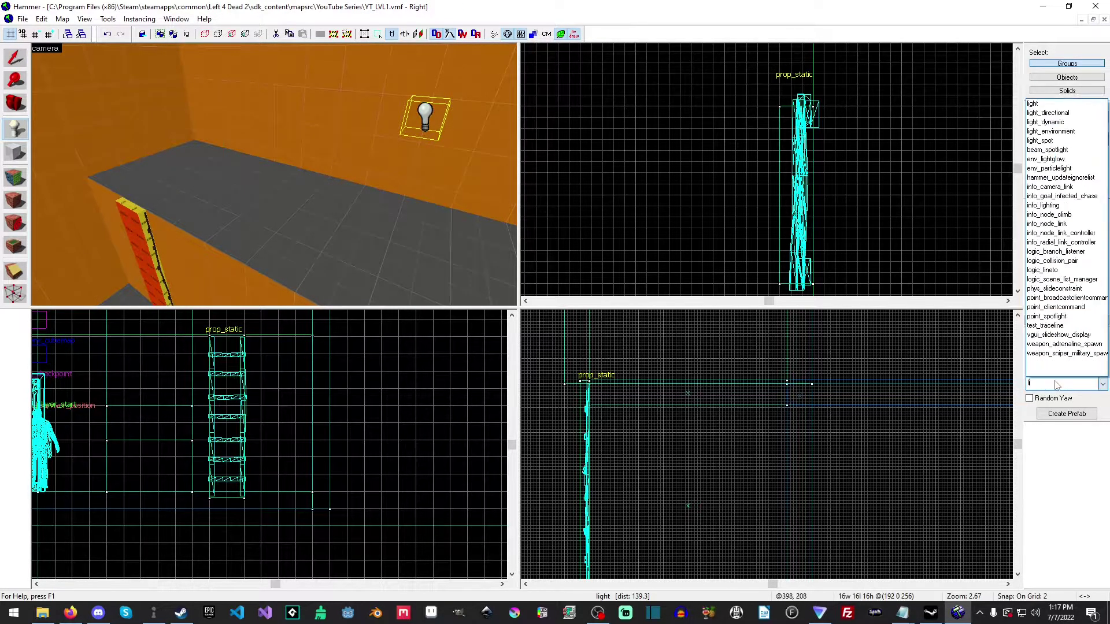
left_click(1042, 104)
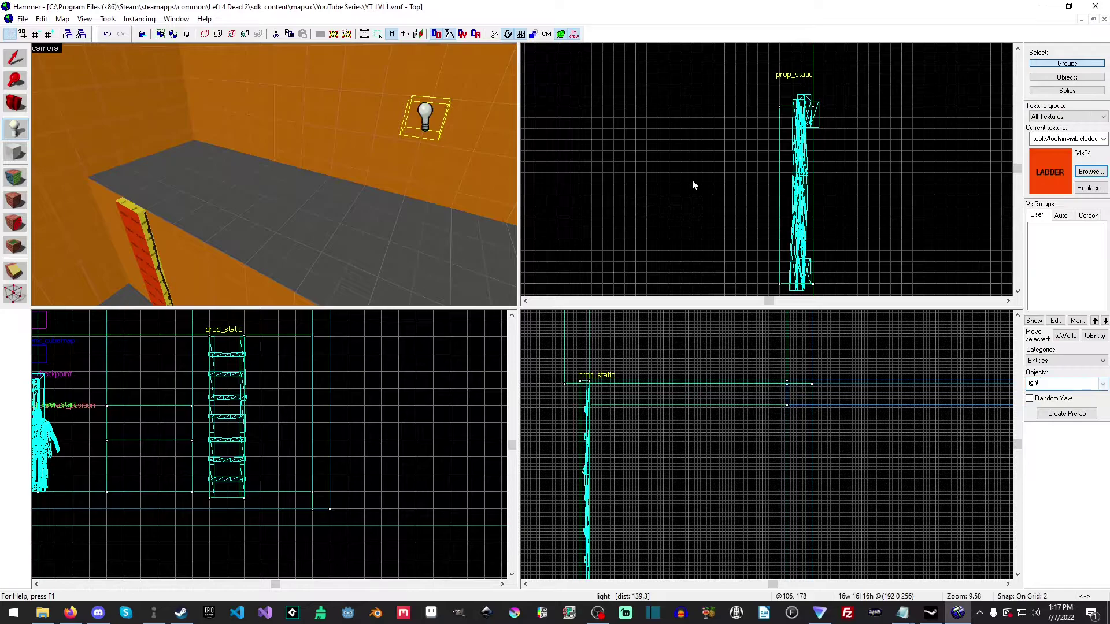
Place a light entity on the floor of the winding corridor and check its position along the passage.
scroll(690, 180, "down", 6)
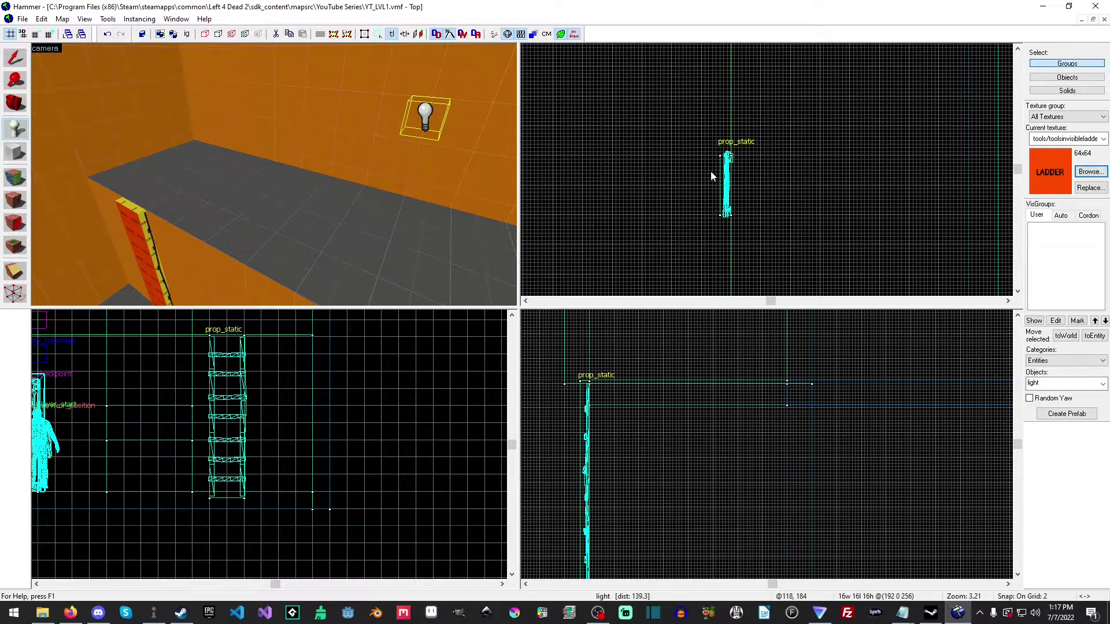
key("z")
key("w")
left_click(292, 279)
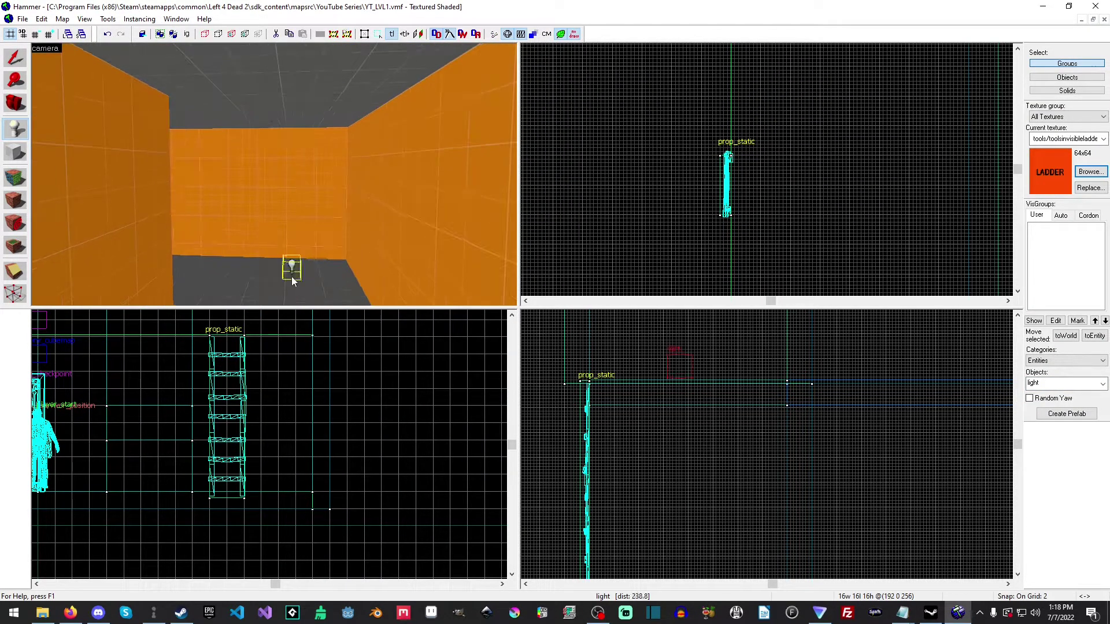
key("w")
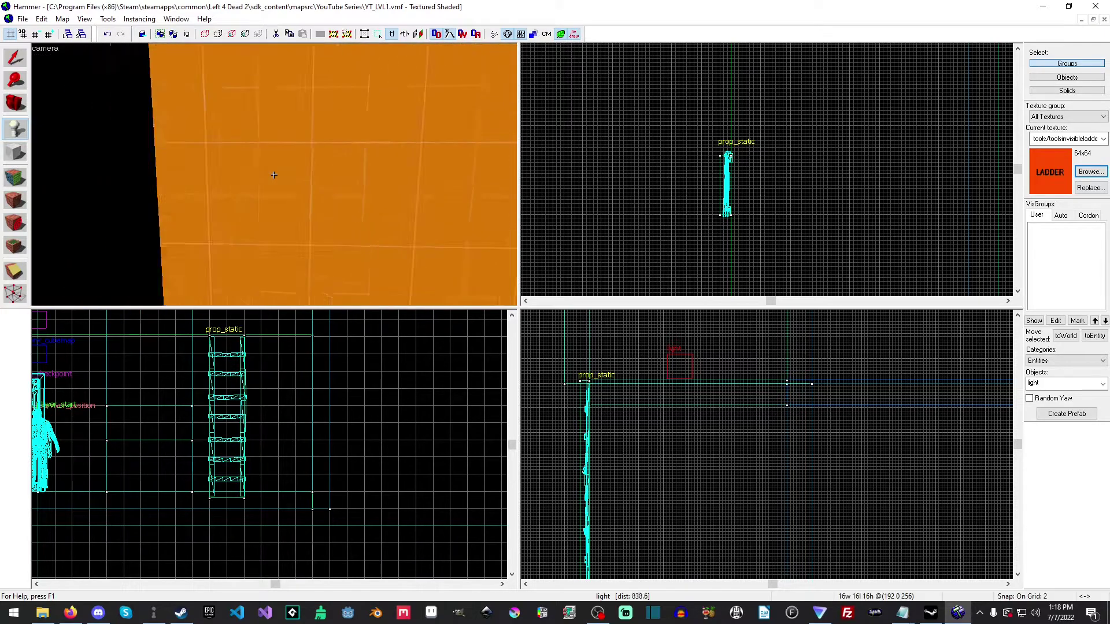
key("z")
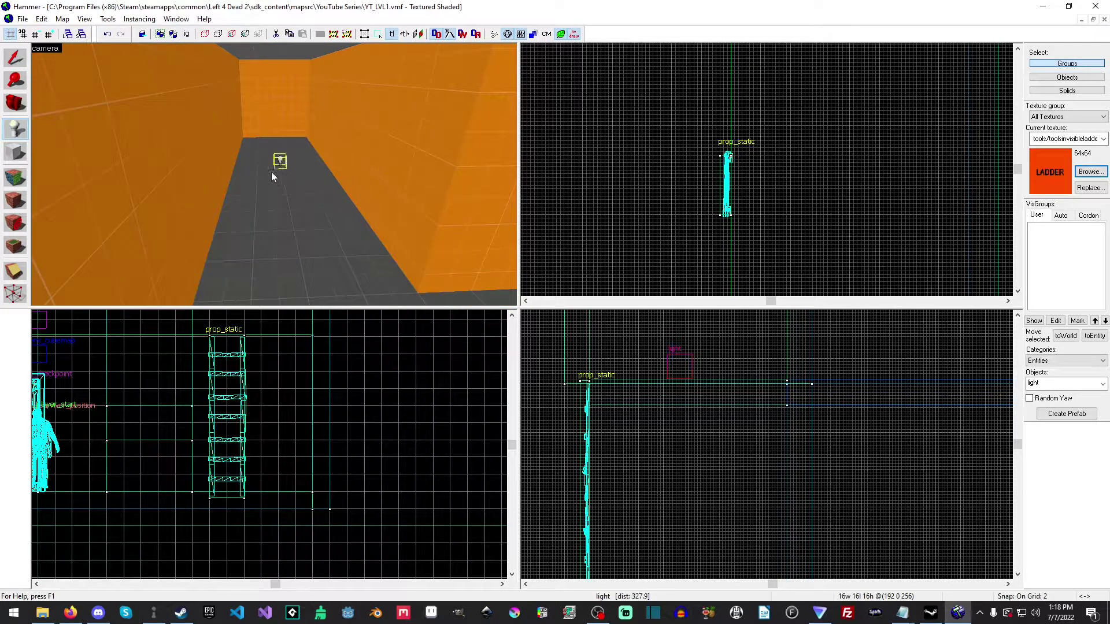
Select the new corridor light and try to raise it off the floor in the side view.
left_click(14, 59)
left_click(679, 364)
scroll(688, 370, "down", 5)
scroll(704, 376, "up", 2)
left_click_drag(701, 373, 697, 314)
scroll(696, 315, "up", 1)
key("ctrl+z")
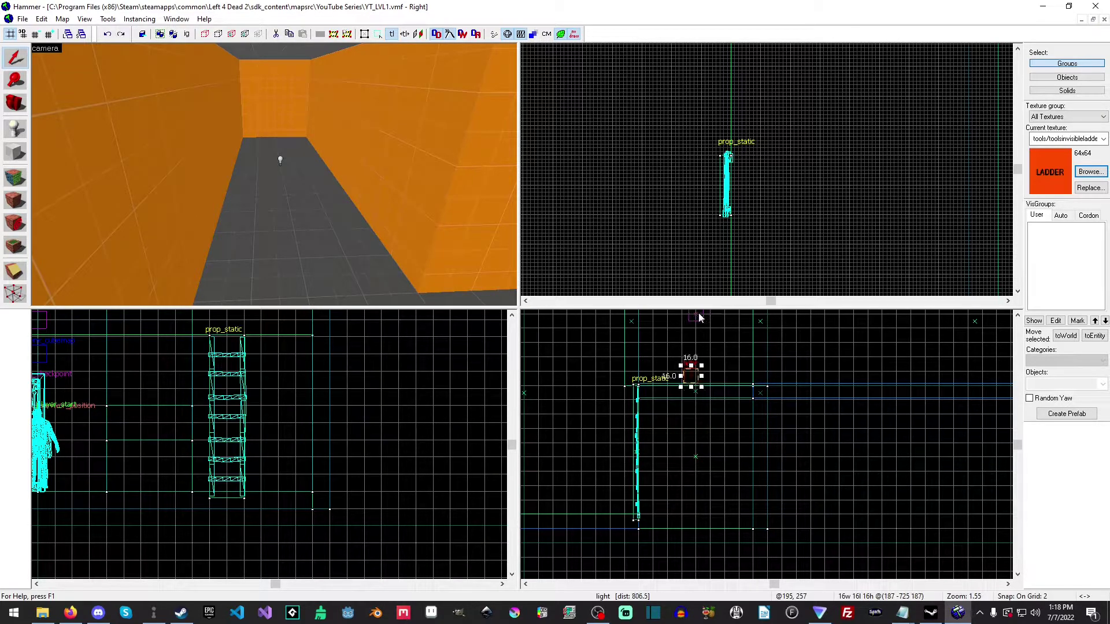
Set the grid snap to 16 units and raise the corridor light to a height of 256.
key("bracketright")
key("bracketright")
key("bracketright")
left_click_drag(686, 374, 696, 316)
scroll(763, 341, "down", 3)
scroll(850, 359, "down", 3)
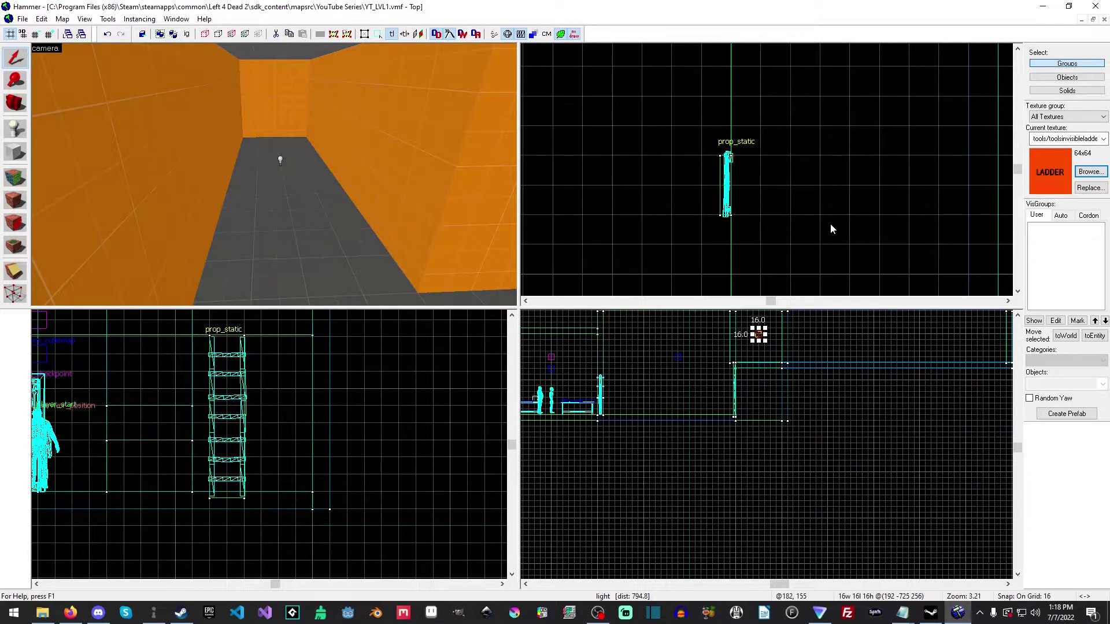
scroll(834, 225, "down", 6)
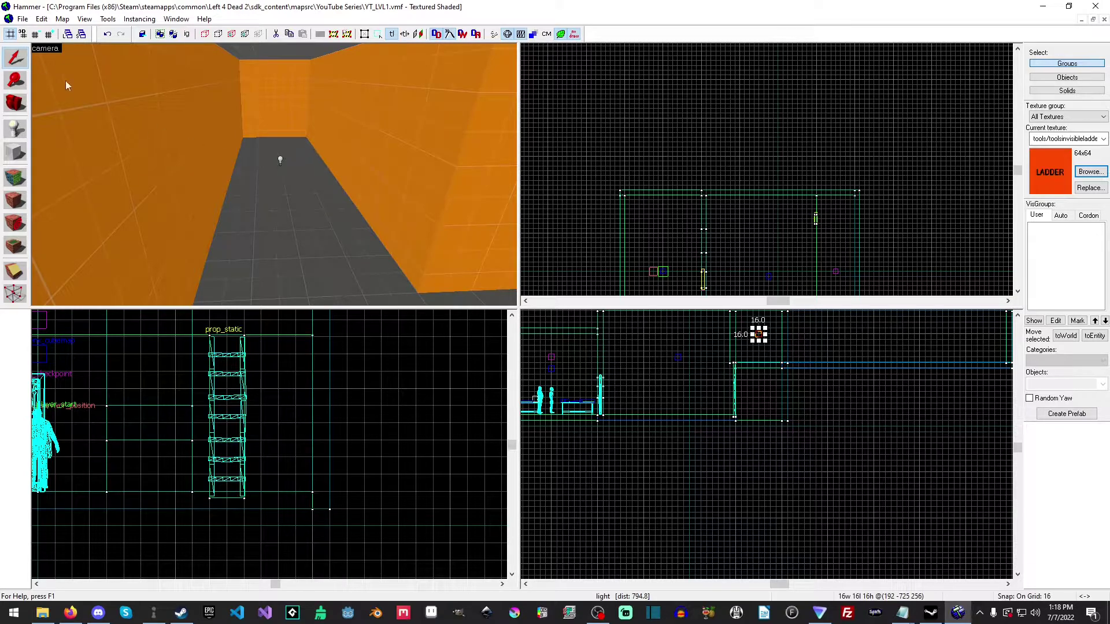
Raise the other floor-level light in the corridor to a height of 256, then clear the selection.
left_click(282, 162)
scroll(879, 370, "up", 4)
scroll(896, 391, "up", 3)
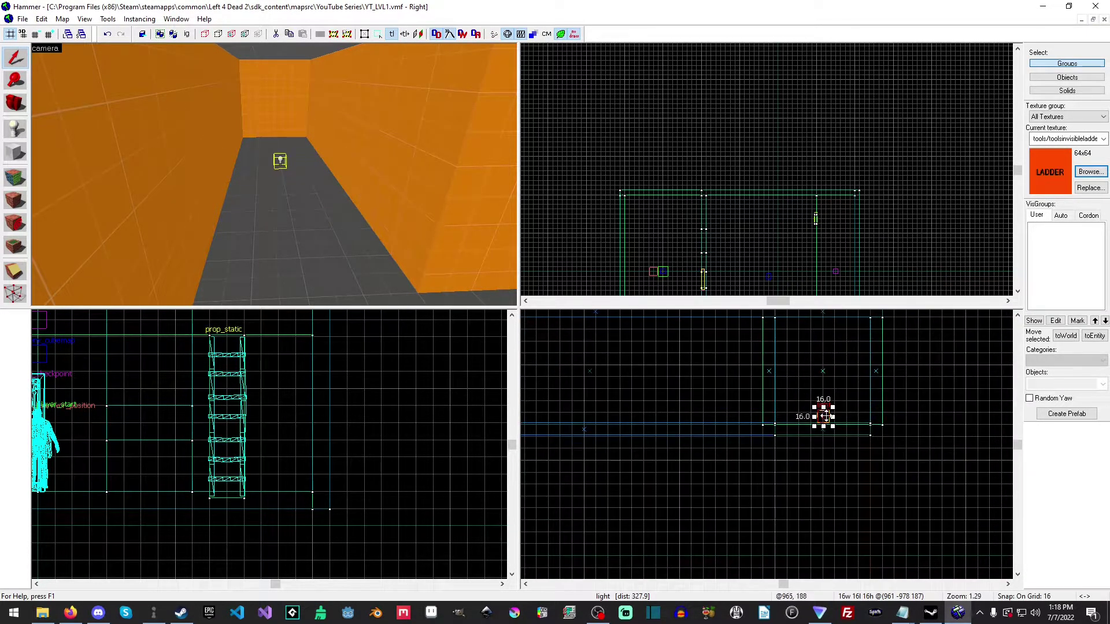
left_click_drag(825, 416, 823, 364)
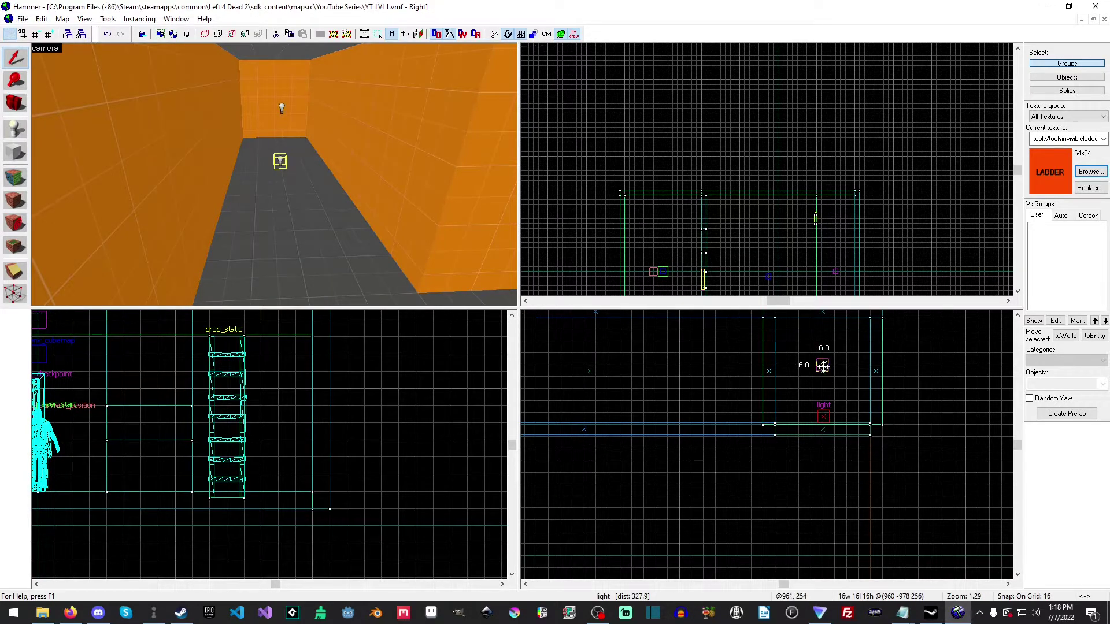
key("Escape")
Compile and run the map with normal BSP, VIS and RAD, and continue past the notice into the game.
left_click(23, 19)
left_click(51, 141)
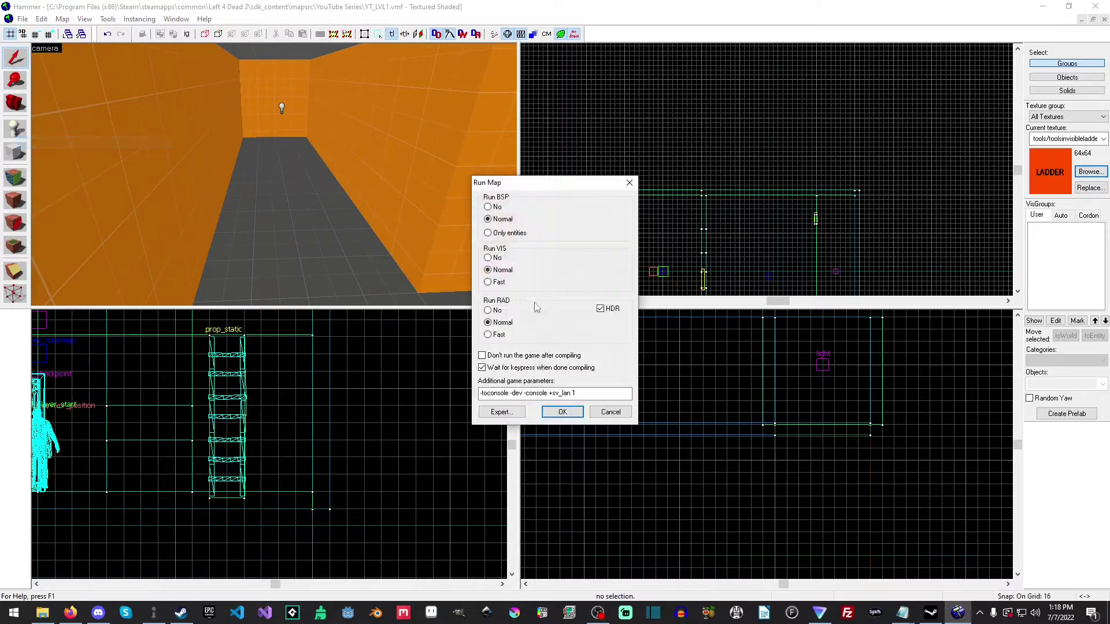
left_click(563, 412)
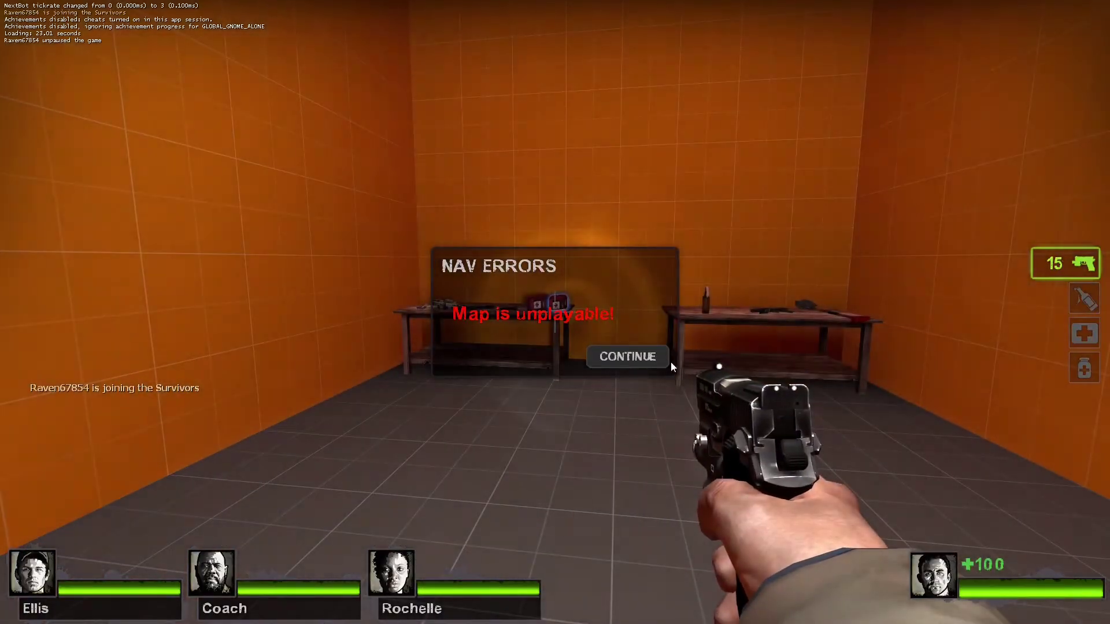
left_click(618, 355)
Open the safe room's exit door in the game and walk into the room with the ledge.
key("w")
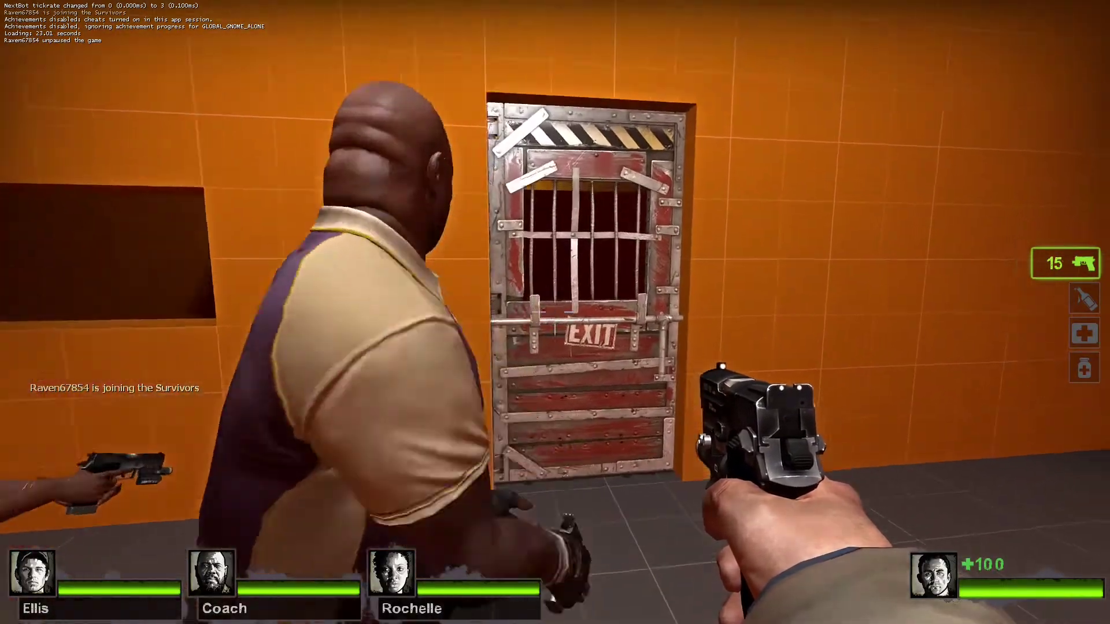
key("e")
key("w")
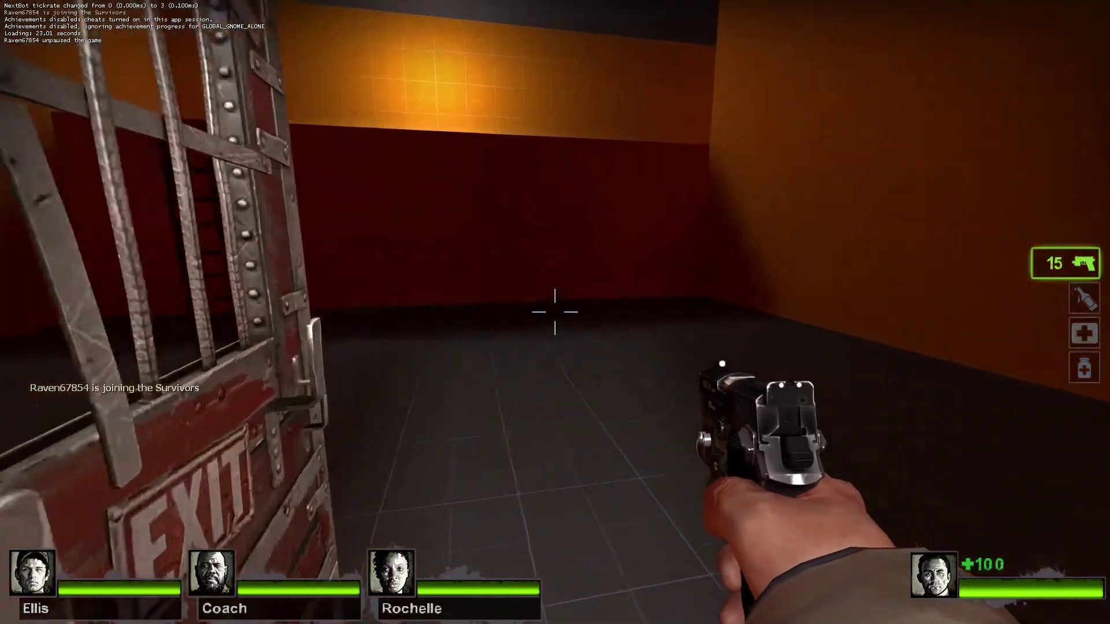
key("w")
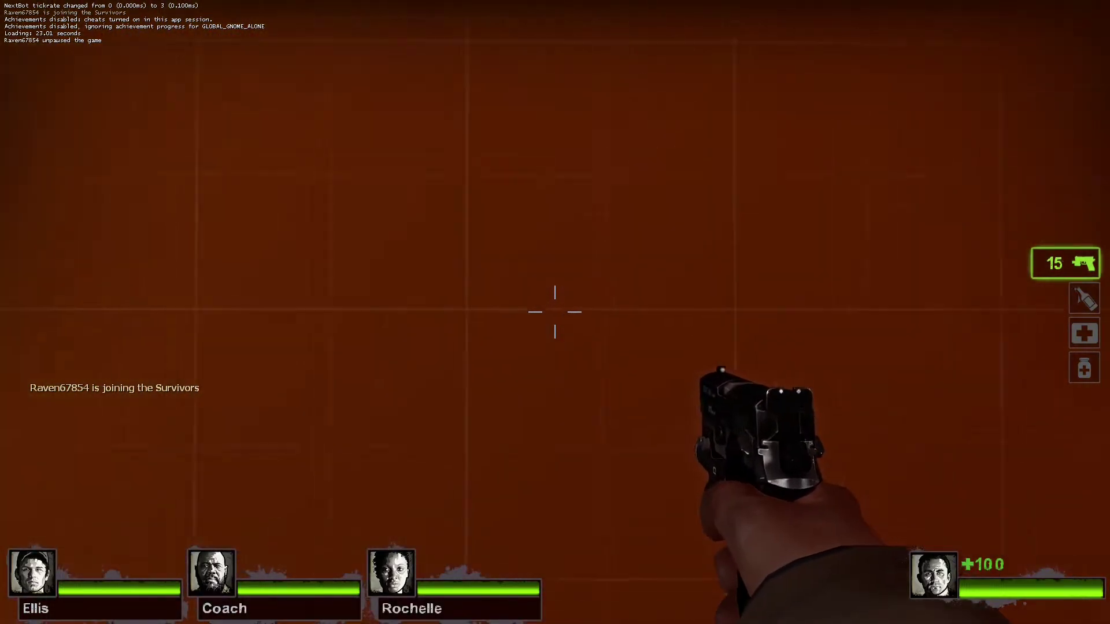
Test the ladder at the ledge by climbing up, going back down and climbing up again.
key("w")
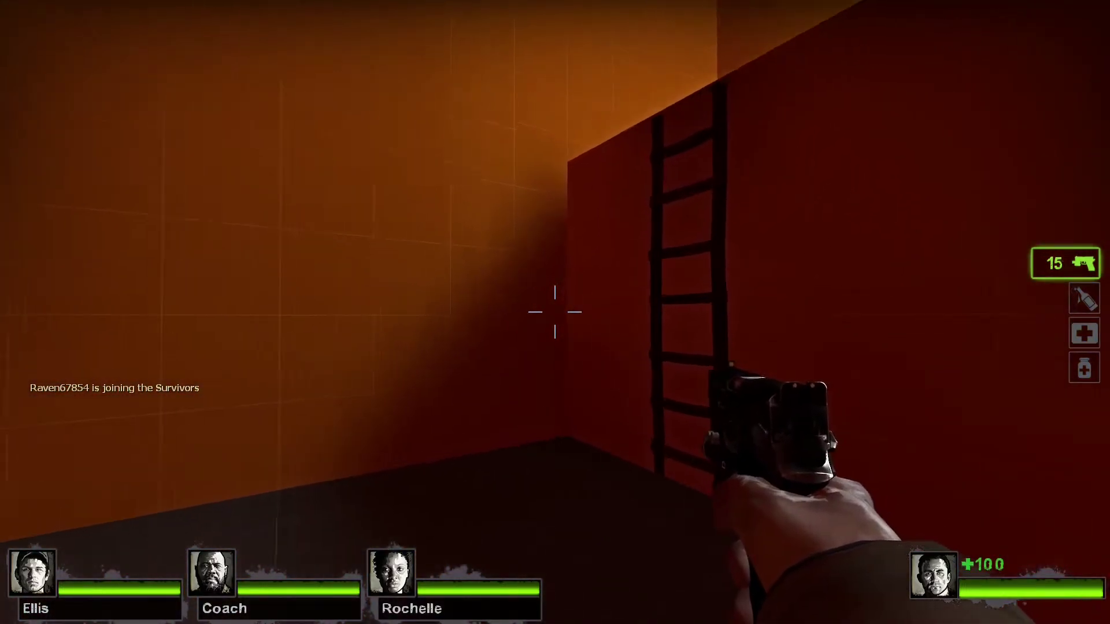
key("w")
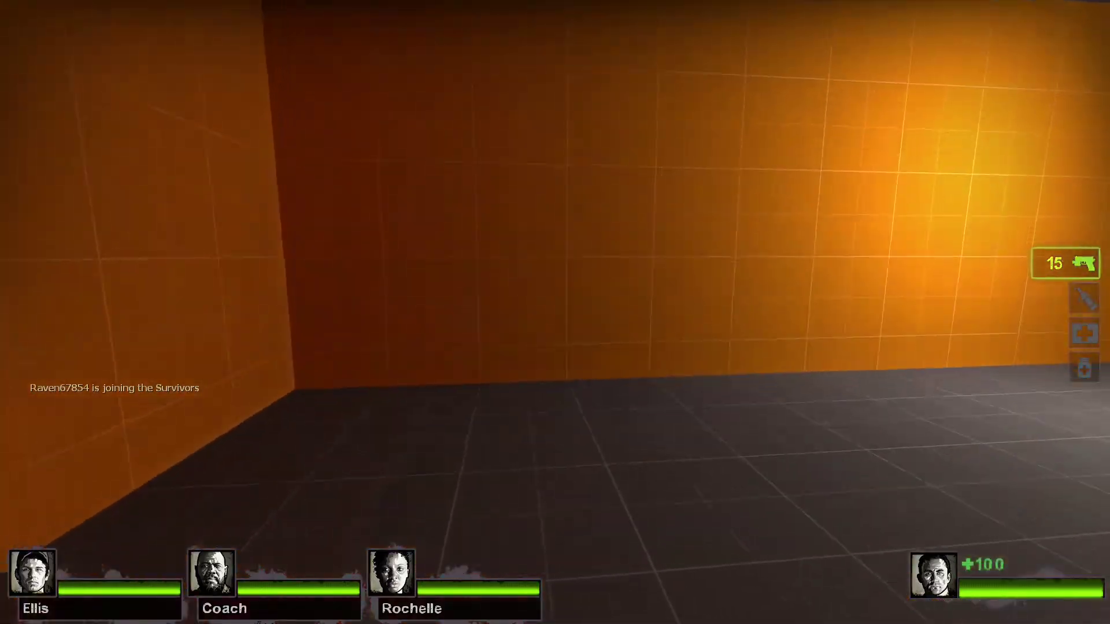
key("w")
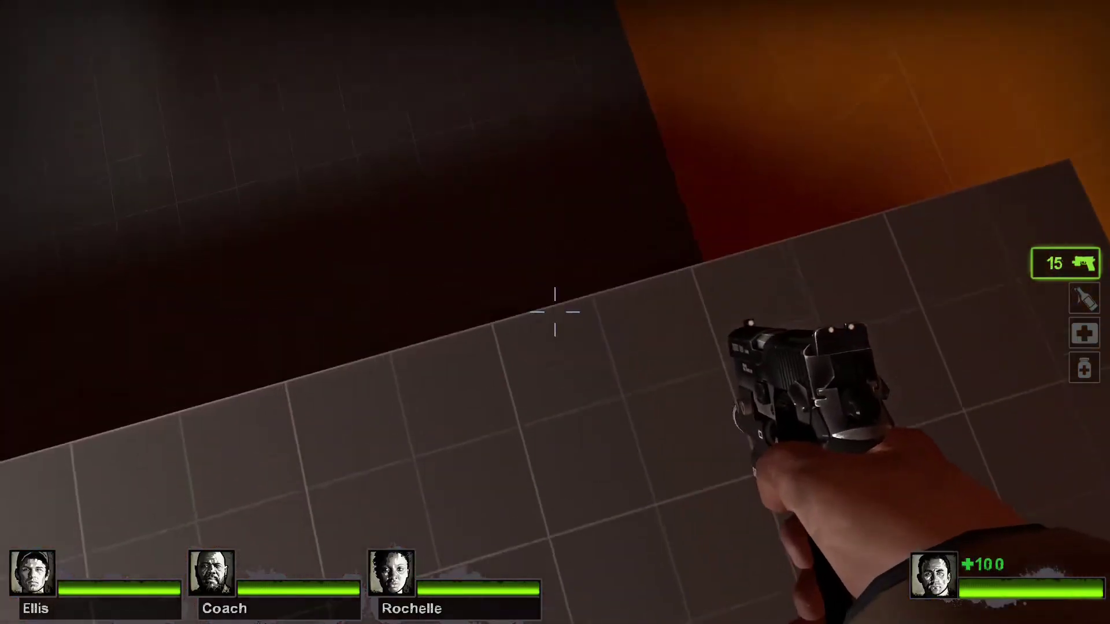
key("w")
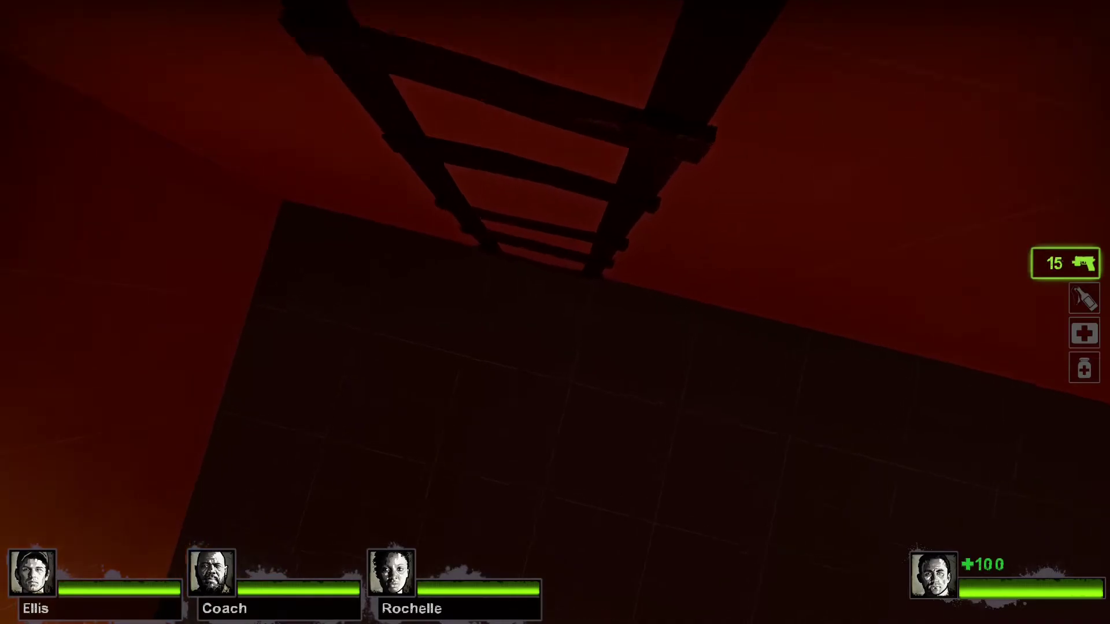
key("s")
key("w")
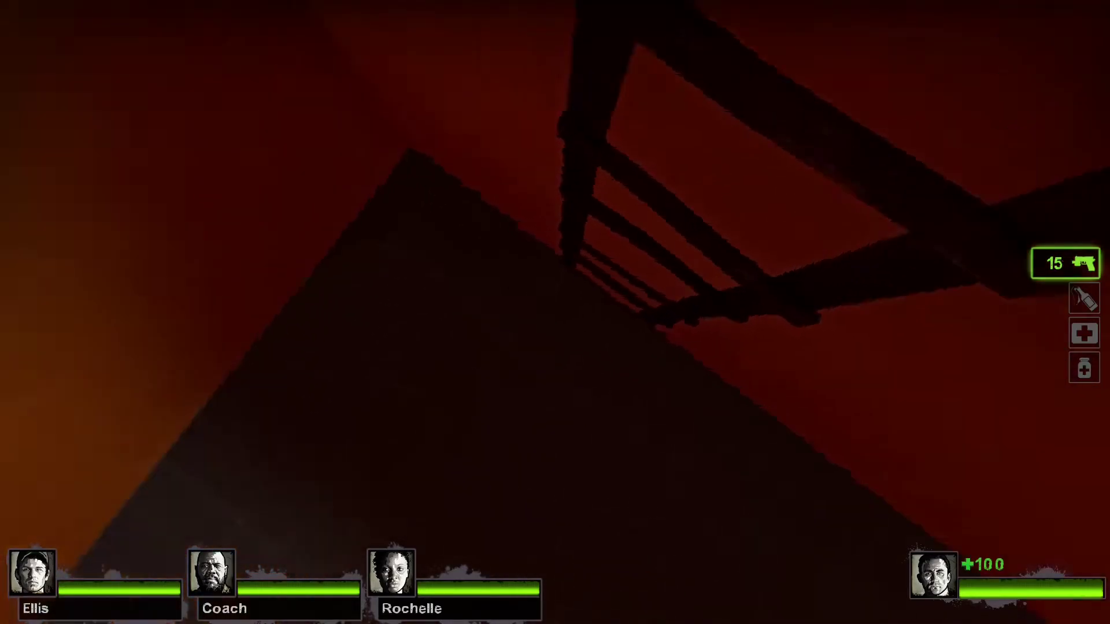
key("w")
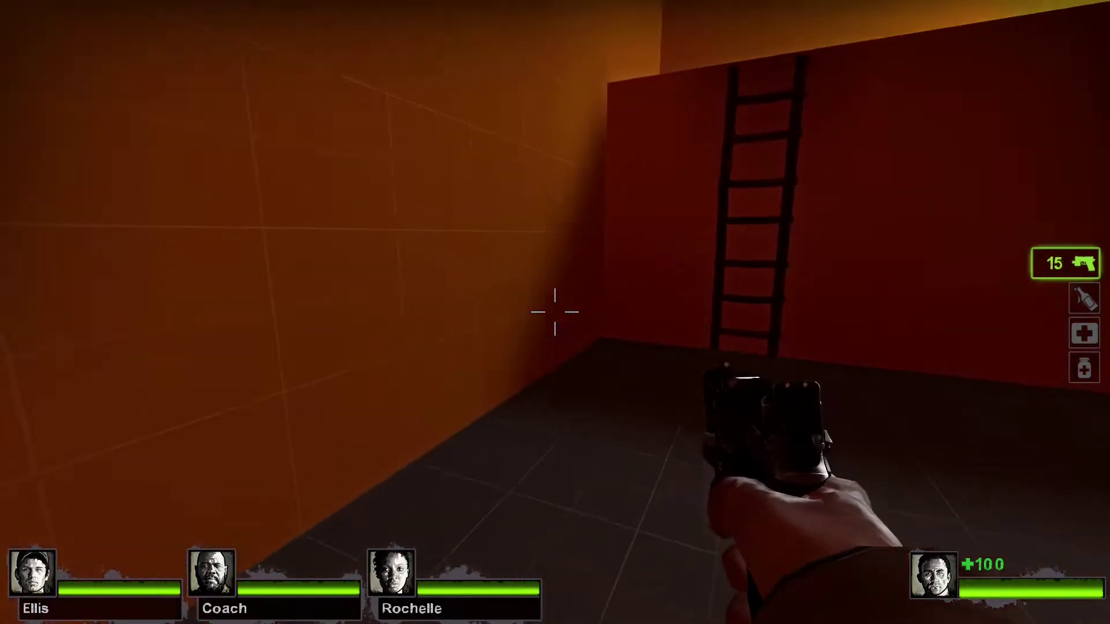
key("w")
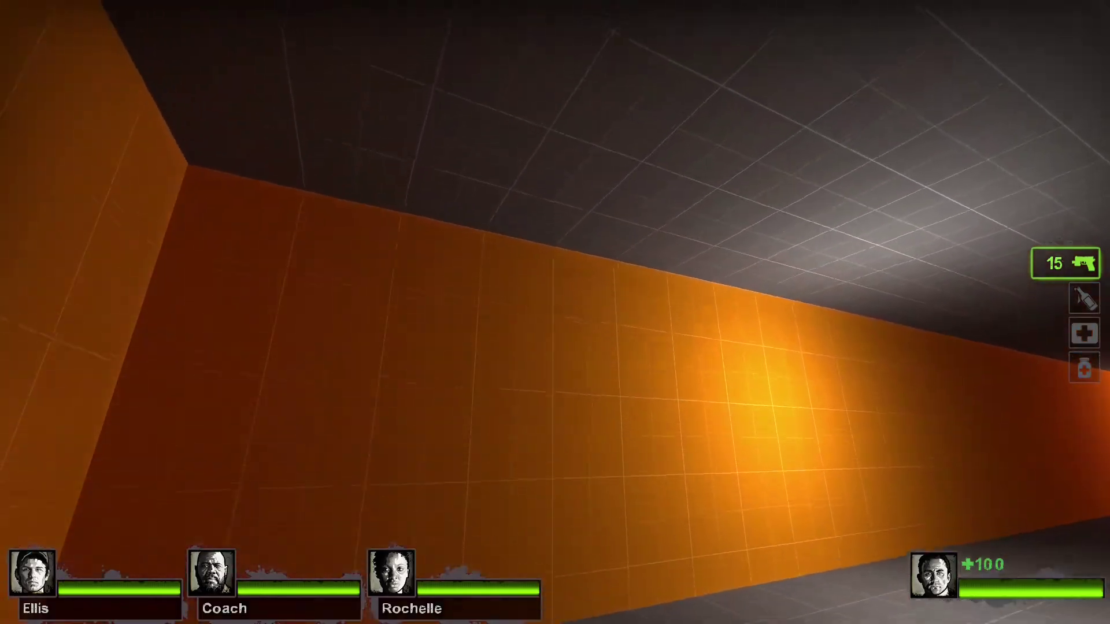
Walk from the ledge through the winding corridor to examine its lighting and floor transitions.
key("w")
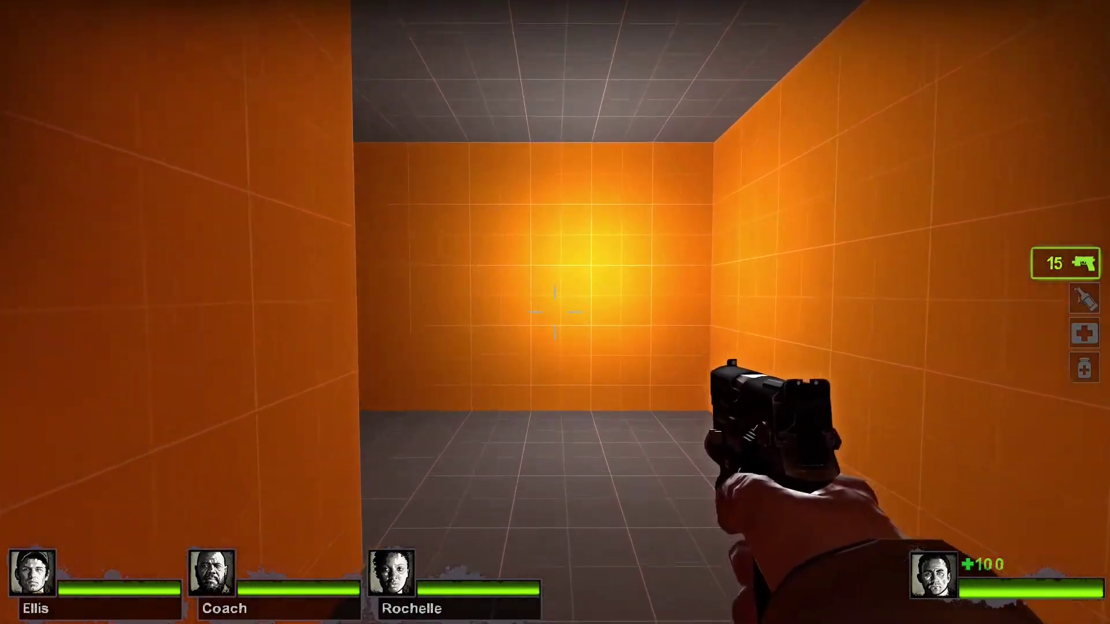
key("w")
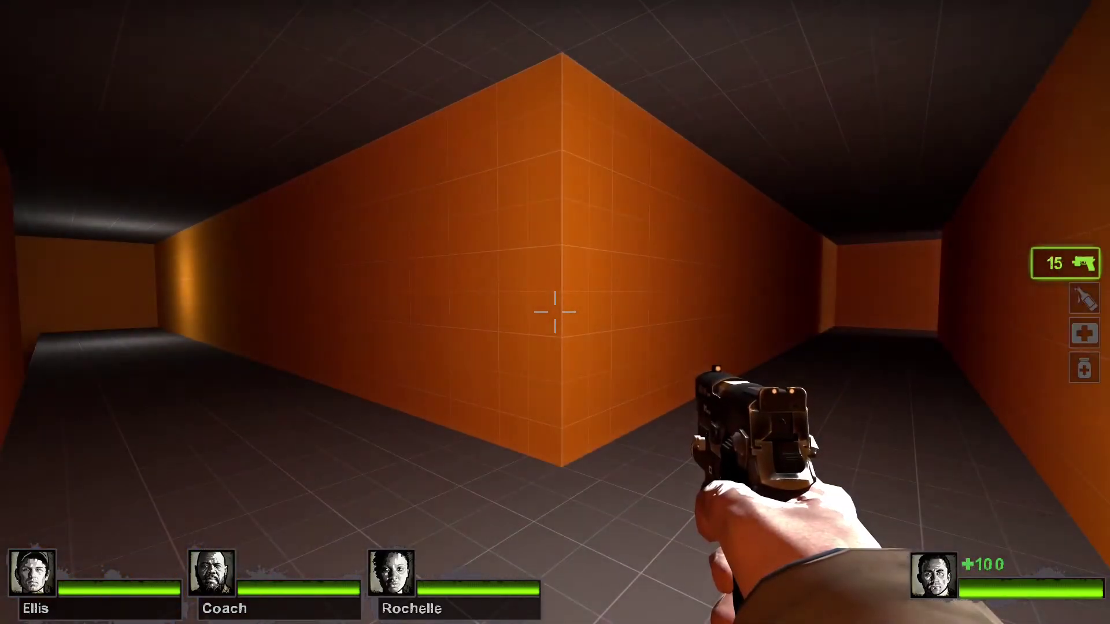
key("w")
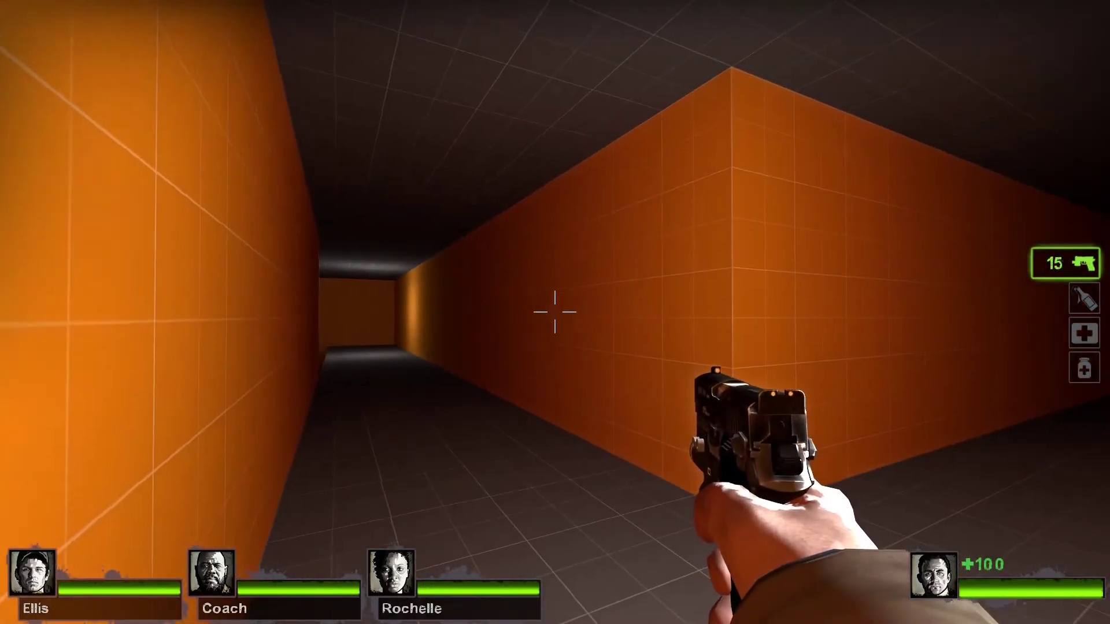
key("w")
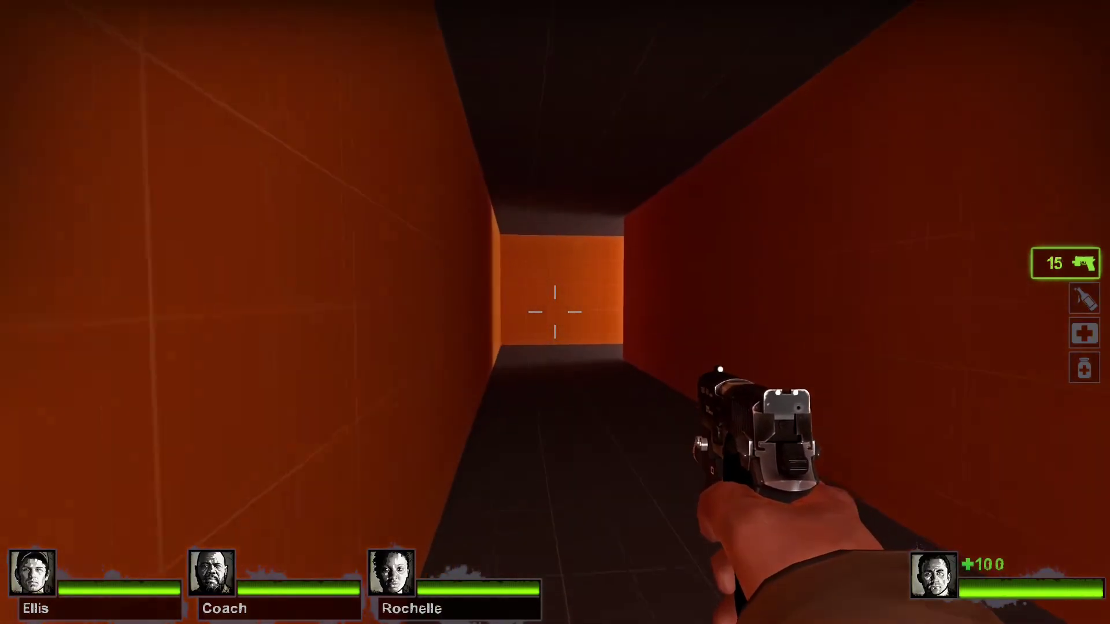
key("w")
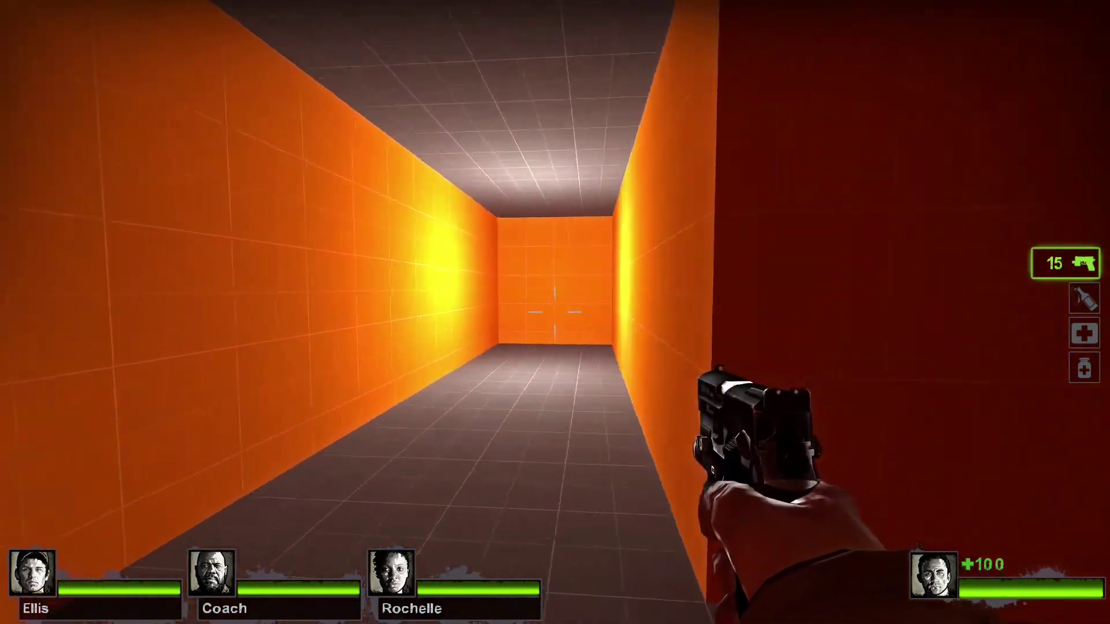